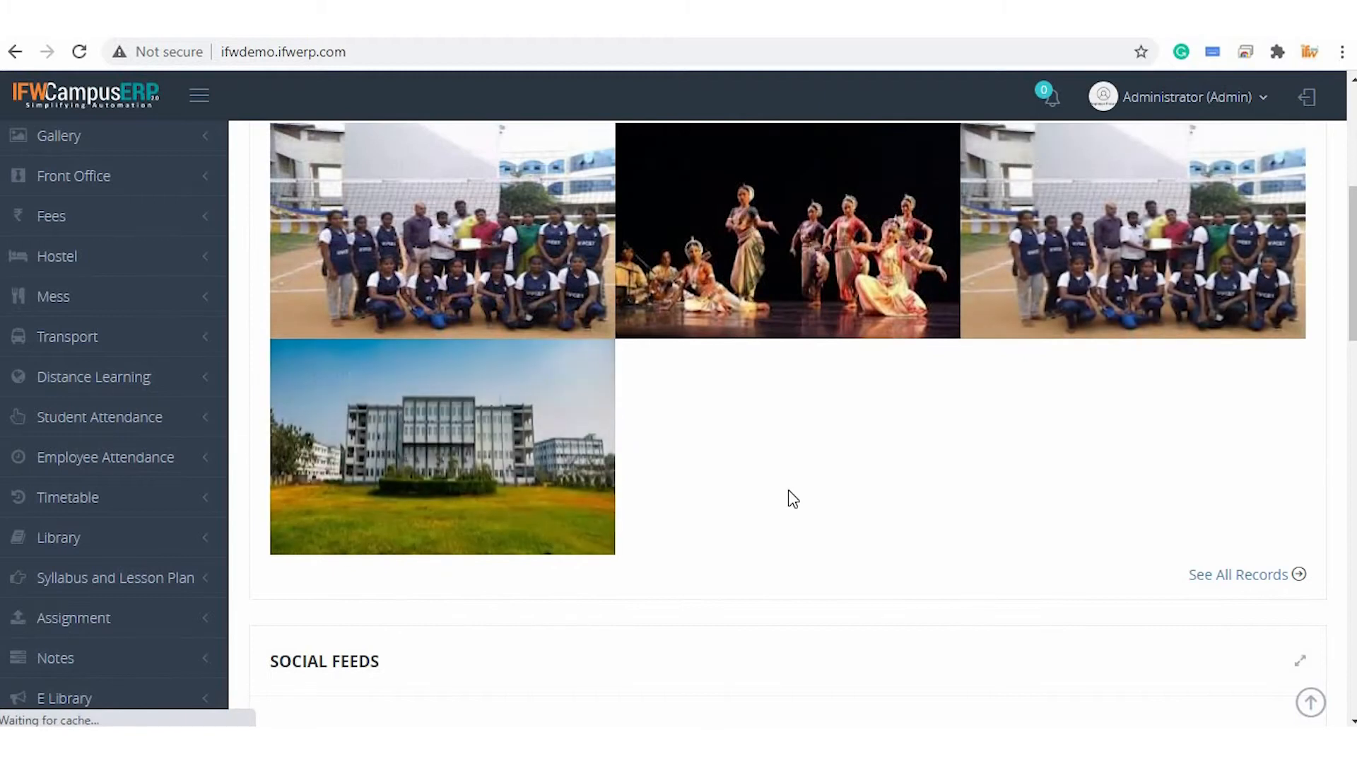
Open the Blog Settings page from the Blog module's Masters section
{"action": "scroll", "coordinate": [541, 455], "scroll_direction": "up", "scroll_amount": 2}
{"action": "scroll", "coordinate": [565, 463], "scroll_direction": "down", "scroll_amount": 5}
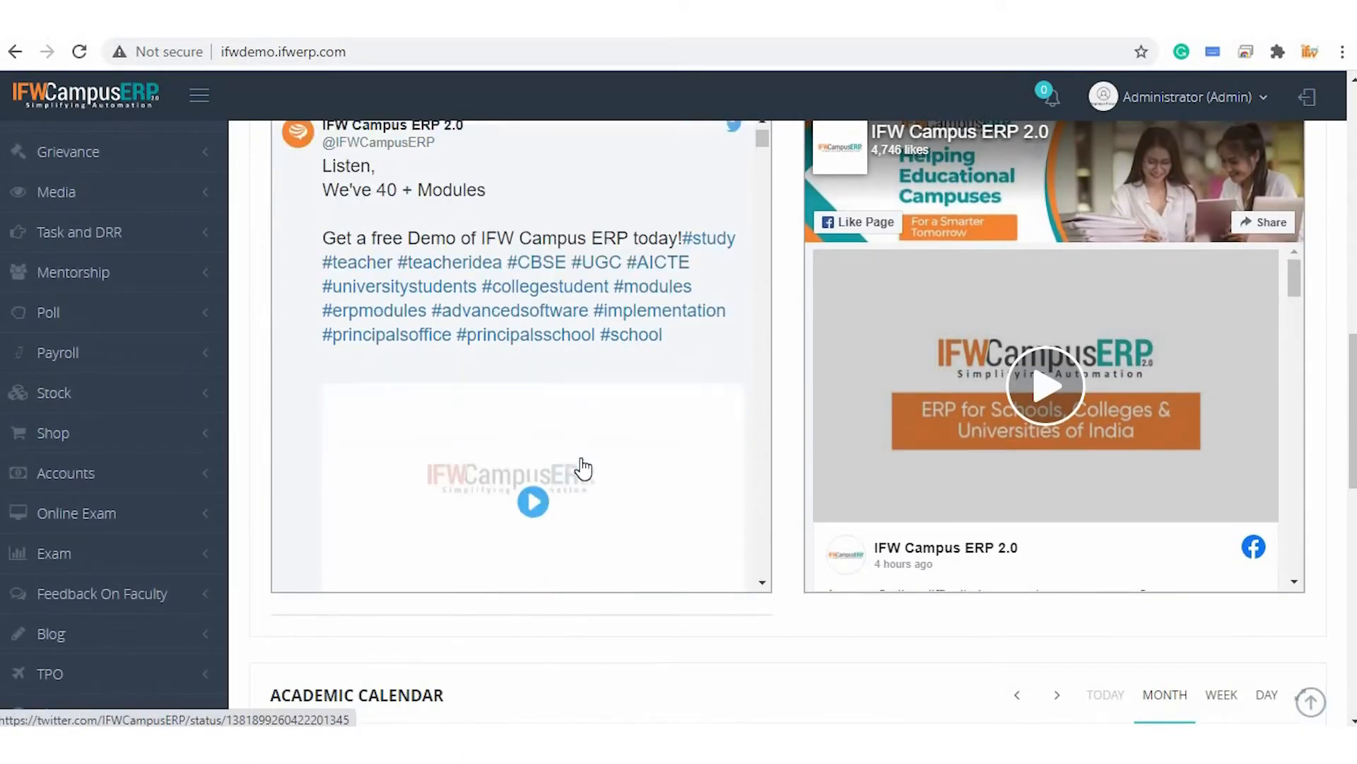
{"action": "scroll", "coordinate": [584, 468], "scroll_direction": "down", "scroll_amount": 3}
{"action": "scroll", "coordinate": [920, 495], "scroll_direction": "down", "scroll_amount": 3}
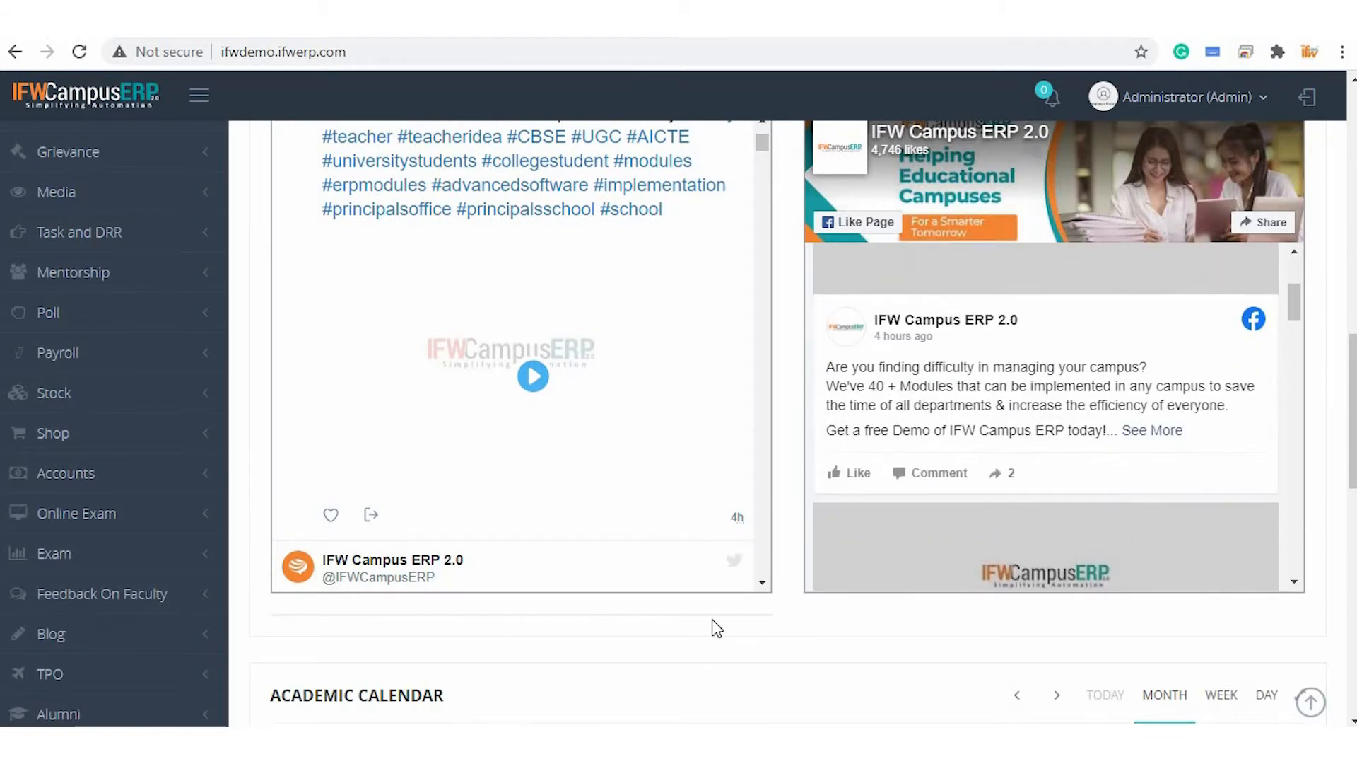
{"action": "scroll", "coordinate": [712, 622], "scroll_direction": "down", "scroll_amount": 3}
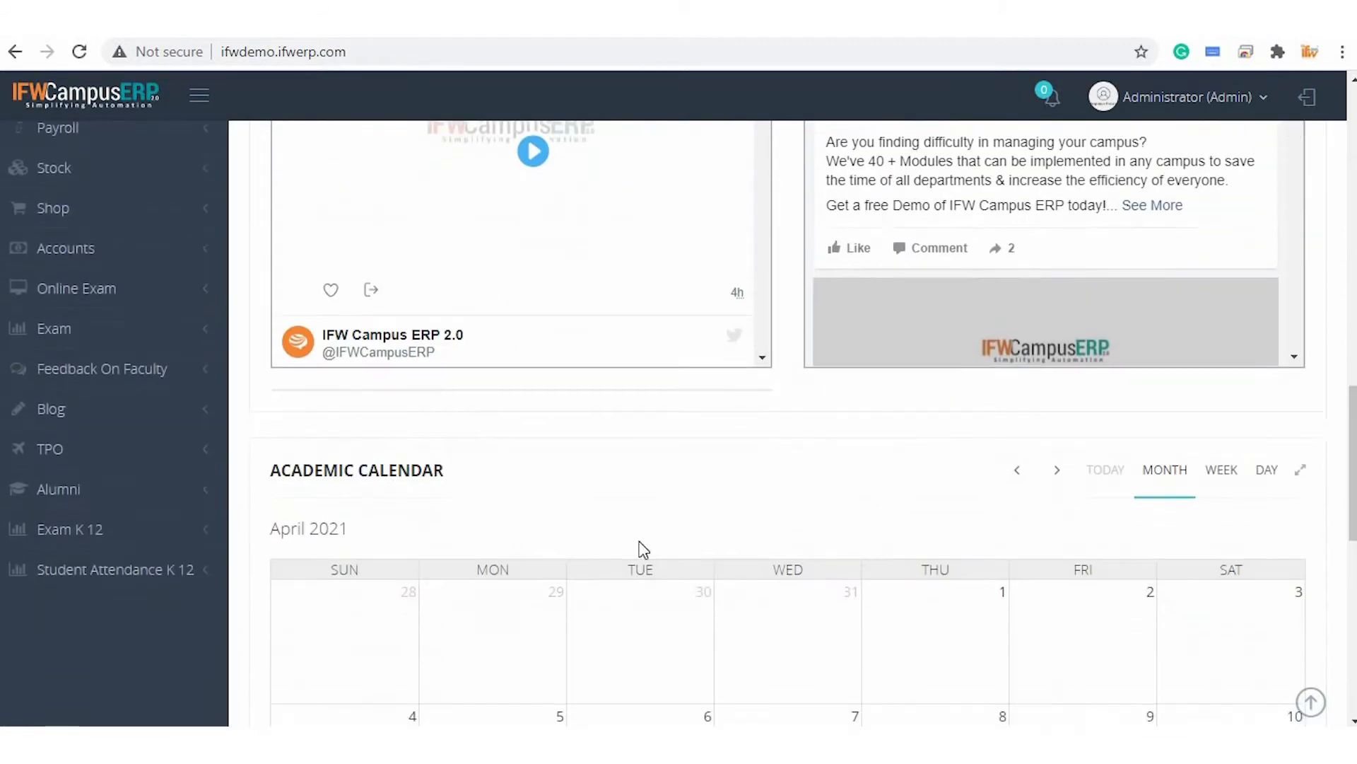
{"action": "left_click", "coordinate": [125, 407]}
{"action": "scroll", "coordinate": [121, 403], "scroll_direction": "down", "scroll_amount": 2}
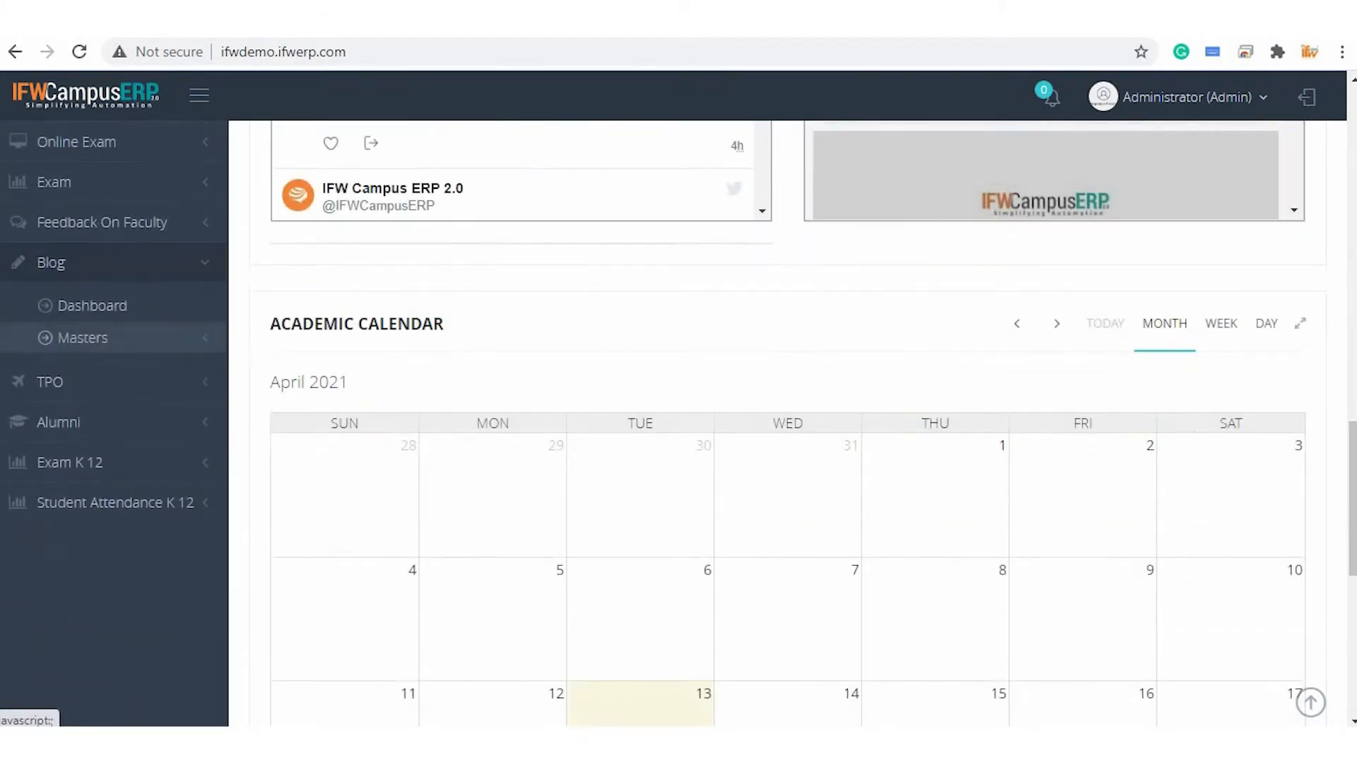
{"action": "left_click", "coordinate": [155, 342]}
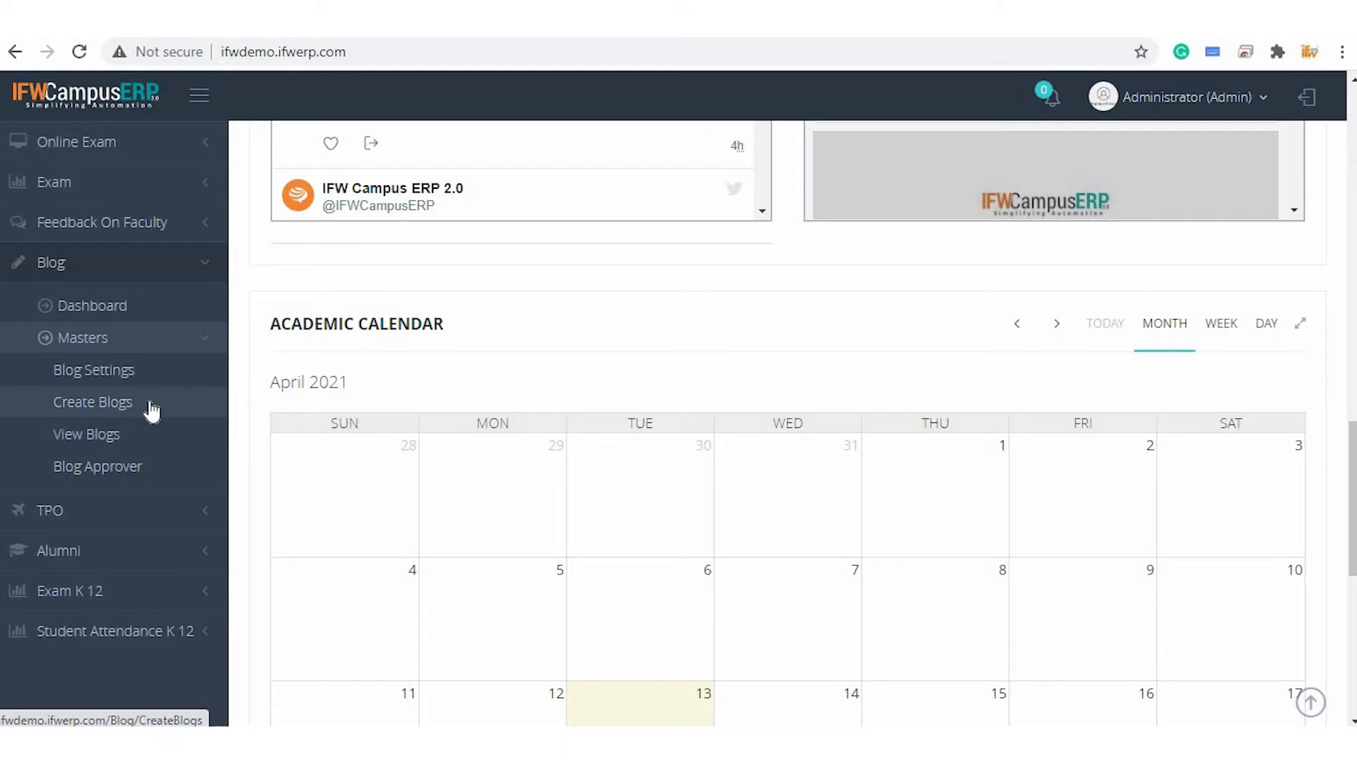
{"action": "key", "text": "ctrl+Tab"}
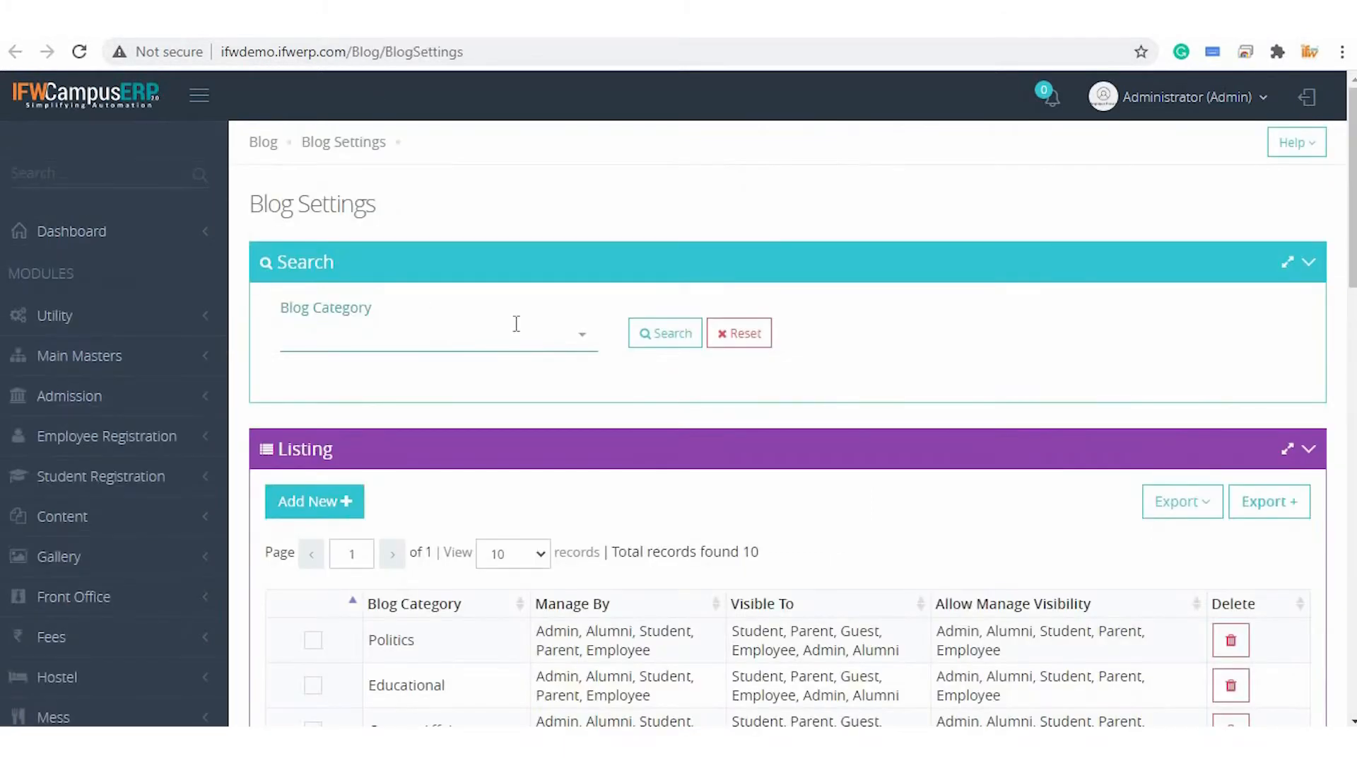
Select the Educational blog category record so it loads into the form
{"action": "scroll", "coordinate": [524, 318], "scroll_direction": "down", "scroll_amount": 4}
{"action": "left_click", "coordinate": [315, 421]}
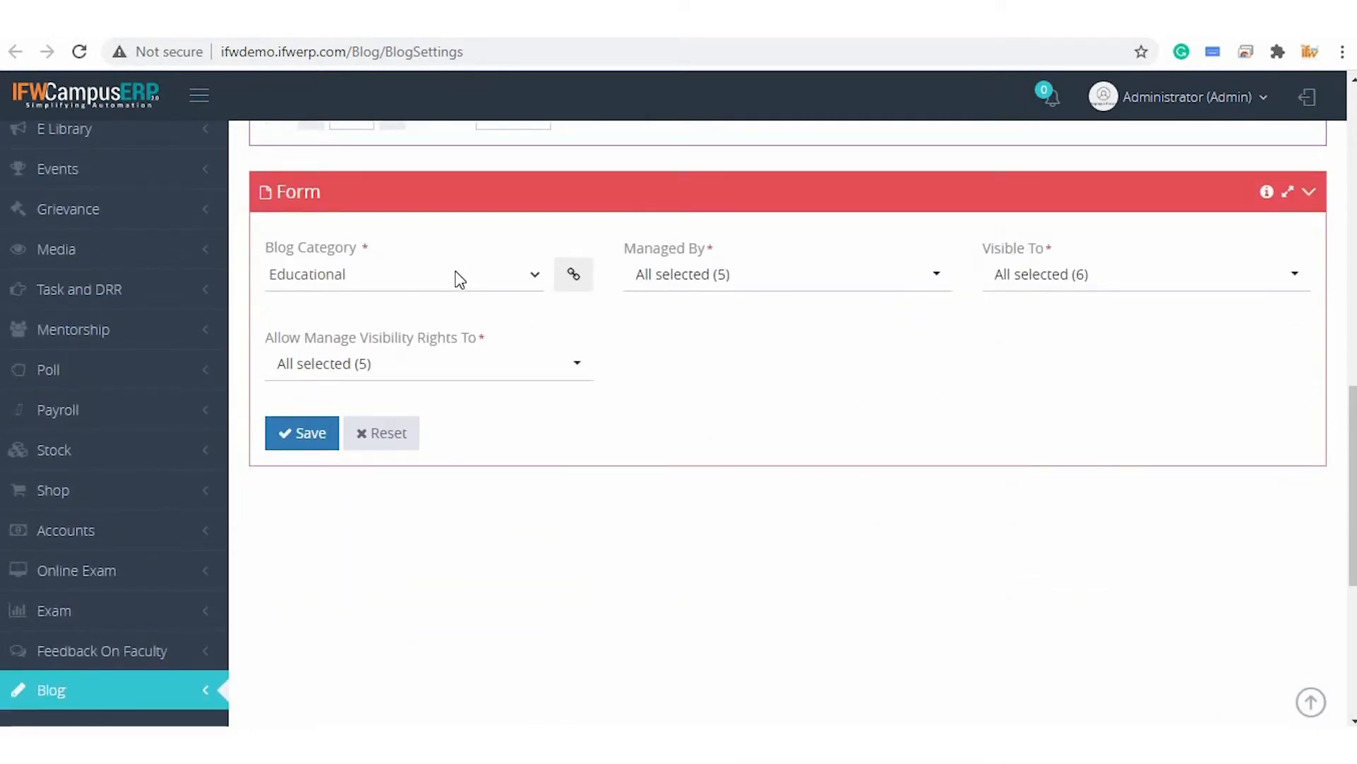
{"action": "left_click", "coordinate": [459, 277]}
{"action": "left_click", "coordinate": [455, 275]}
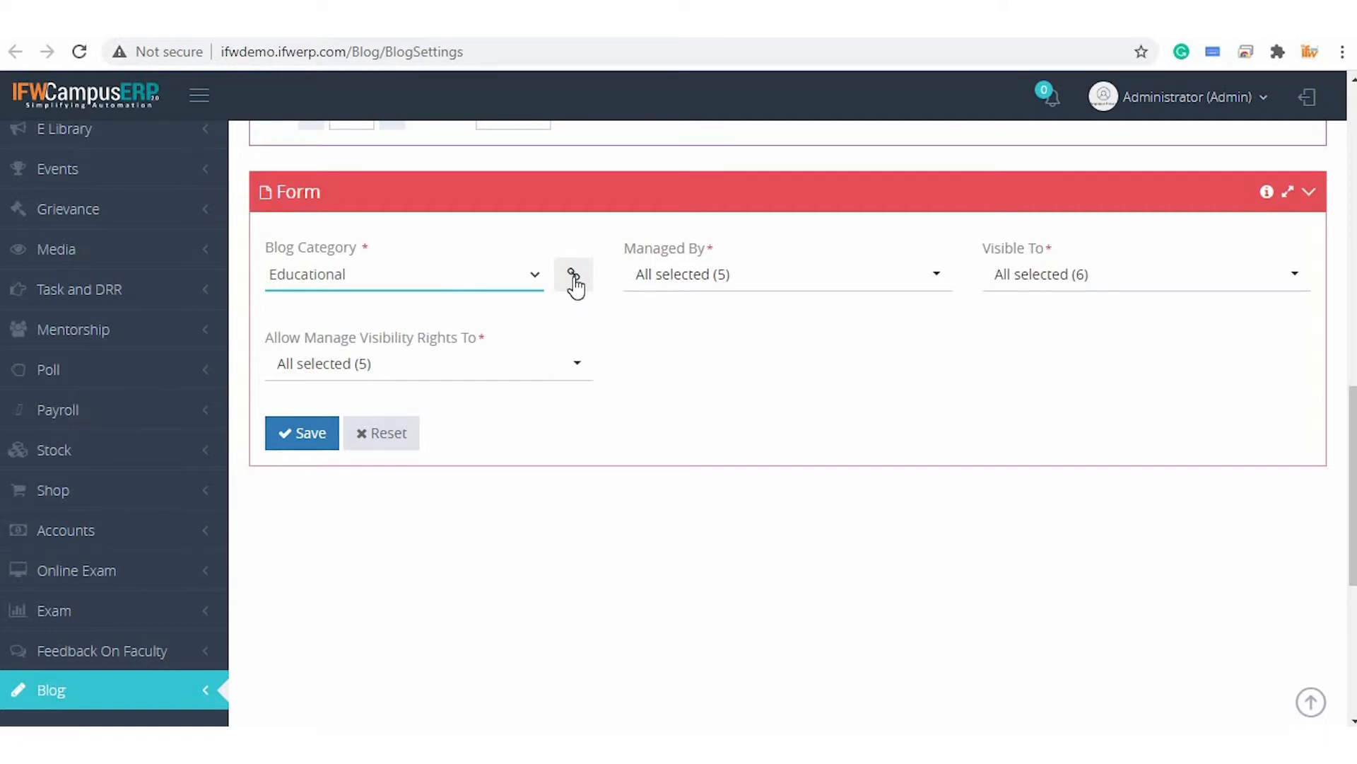
Add a new blog category code named Current Affairs
{"action": "left_click", "coordinate": [574, 280]}
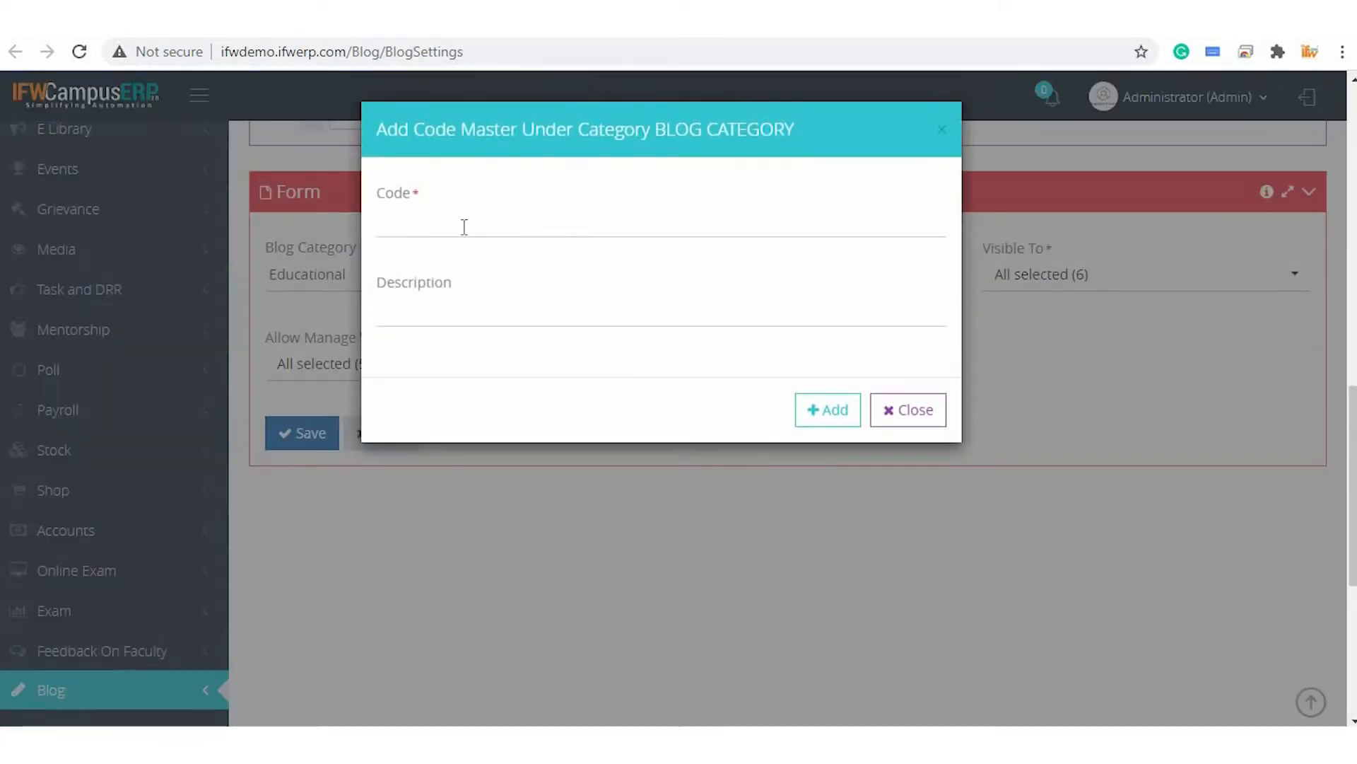
{"action": "left_click", "coordinate": [464, 227]}
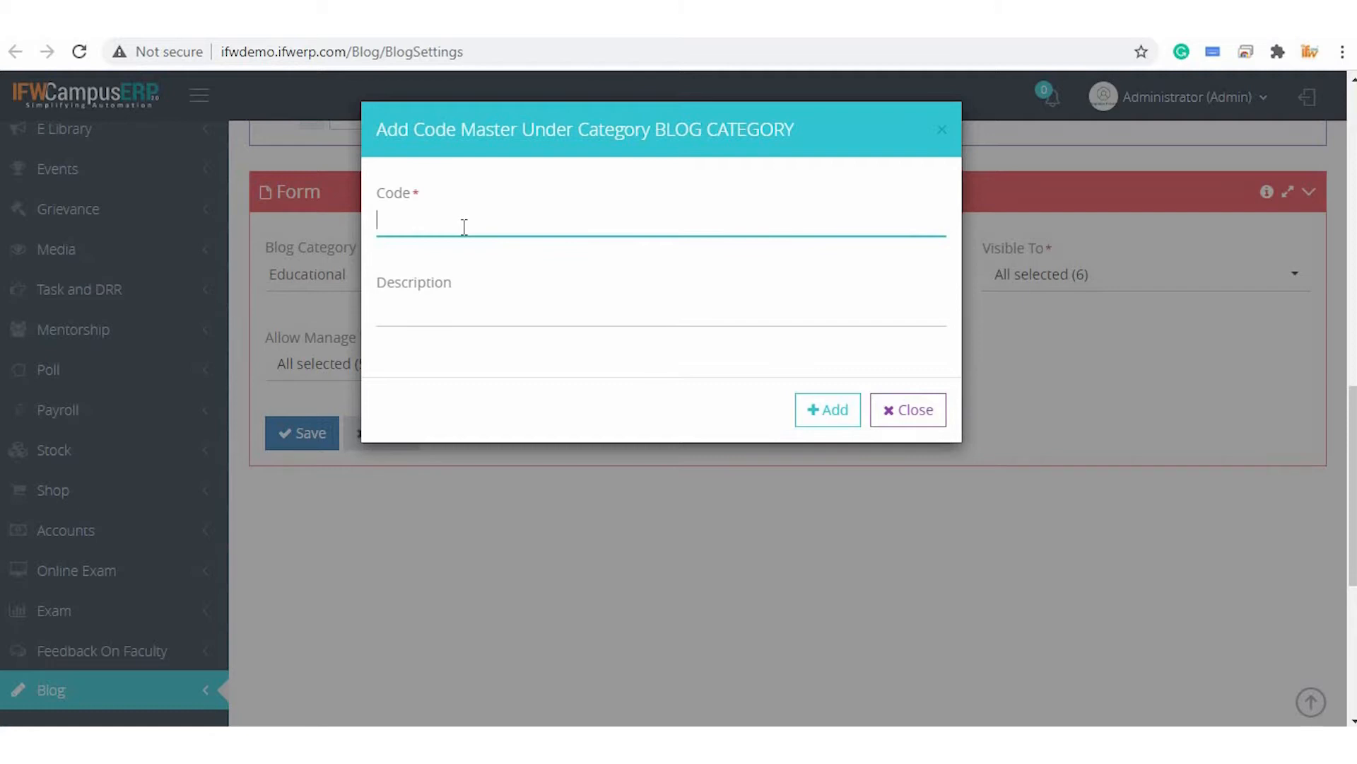
{"action": "type", "text": "Current Affairs"}
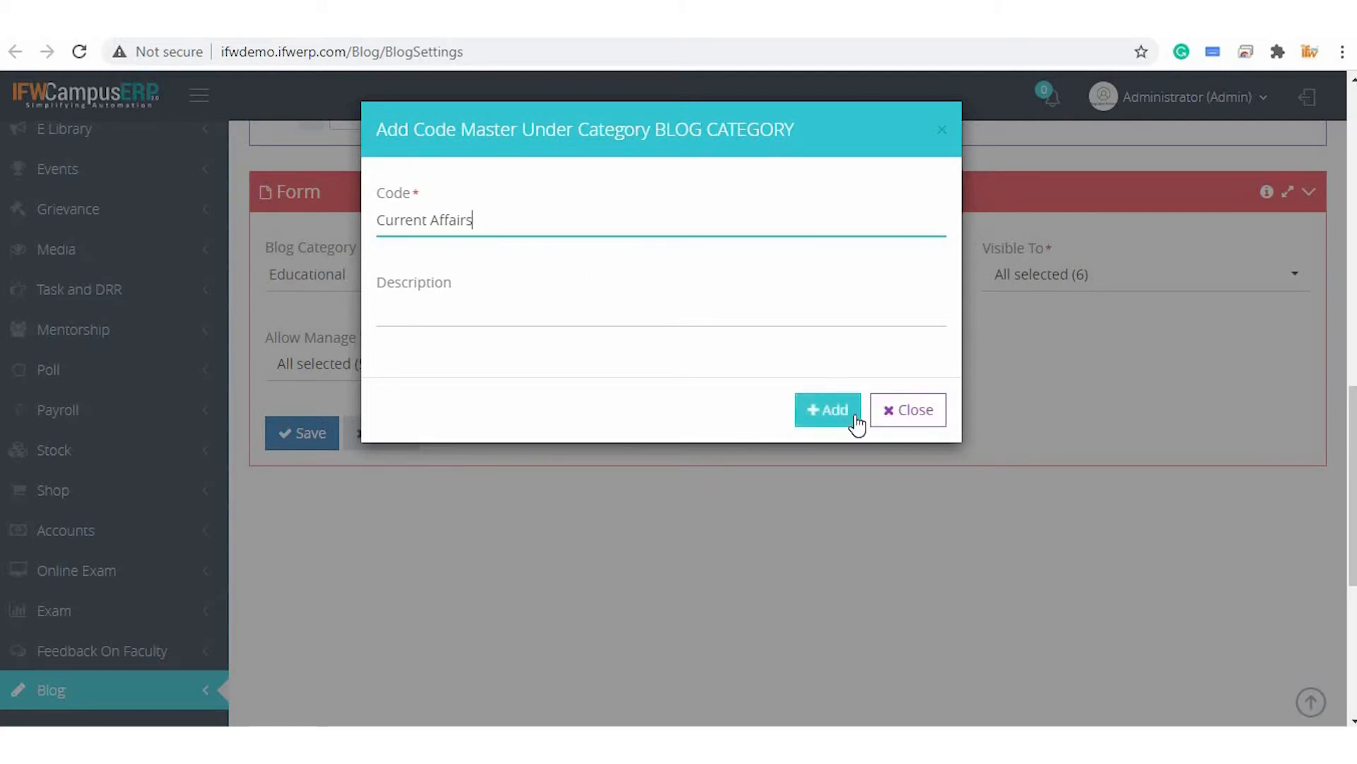
{"action": "left_click", "coordinate": [884, 424]}
Browse the Blog Category list in the form
{"action": "left_click", "coordinate": [403, 274]}
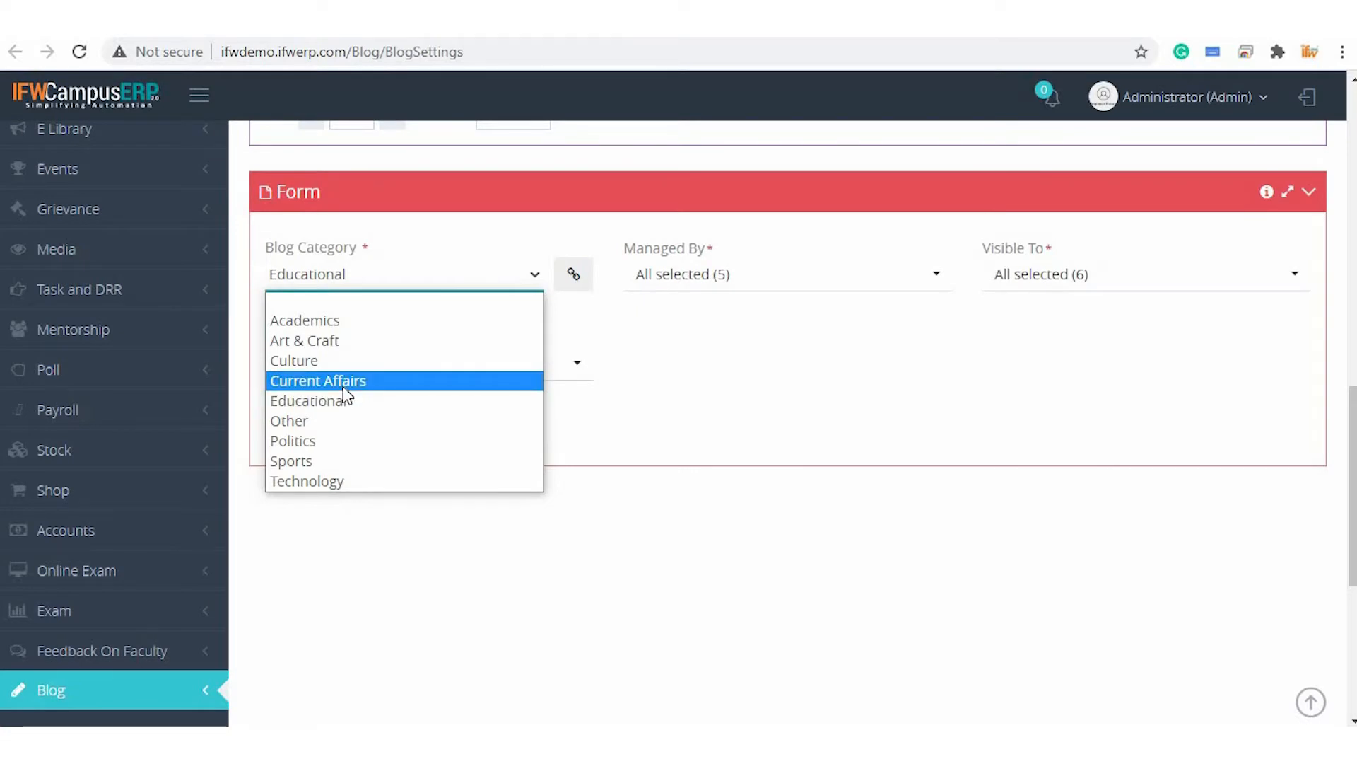
{"action": "left_click", "coordinate": [493, 280]}
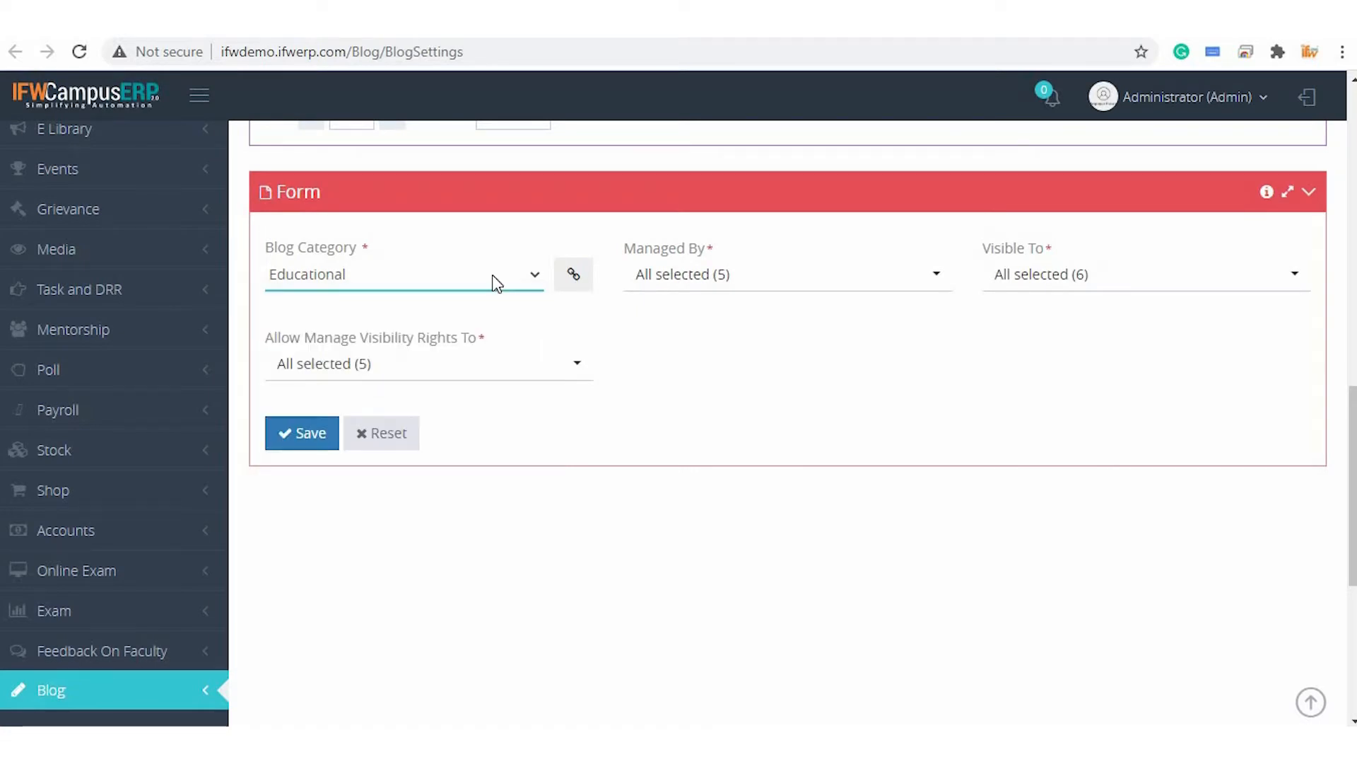
{"action": "left_click", "coordinate": [492, 276]}
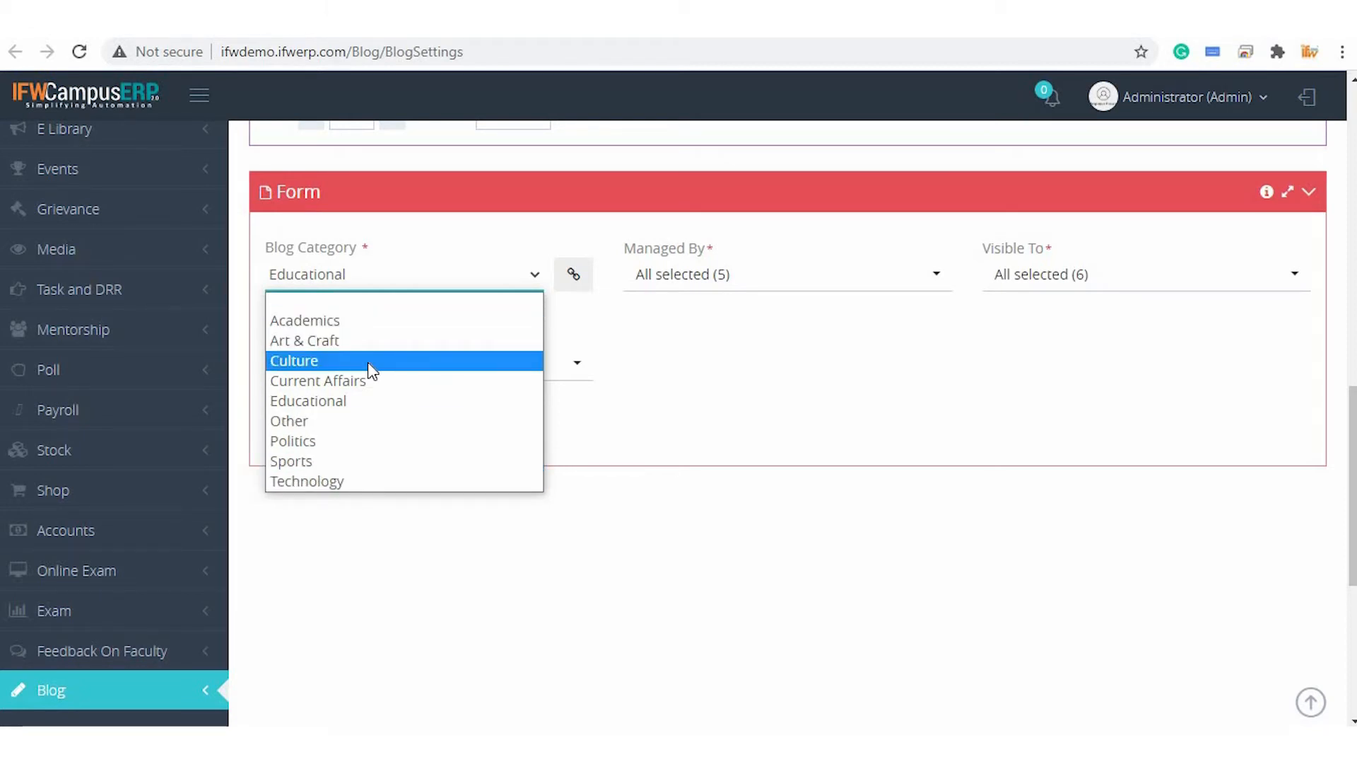
{"action": "left_click", "coordinate": [676, 398]}
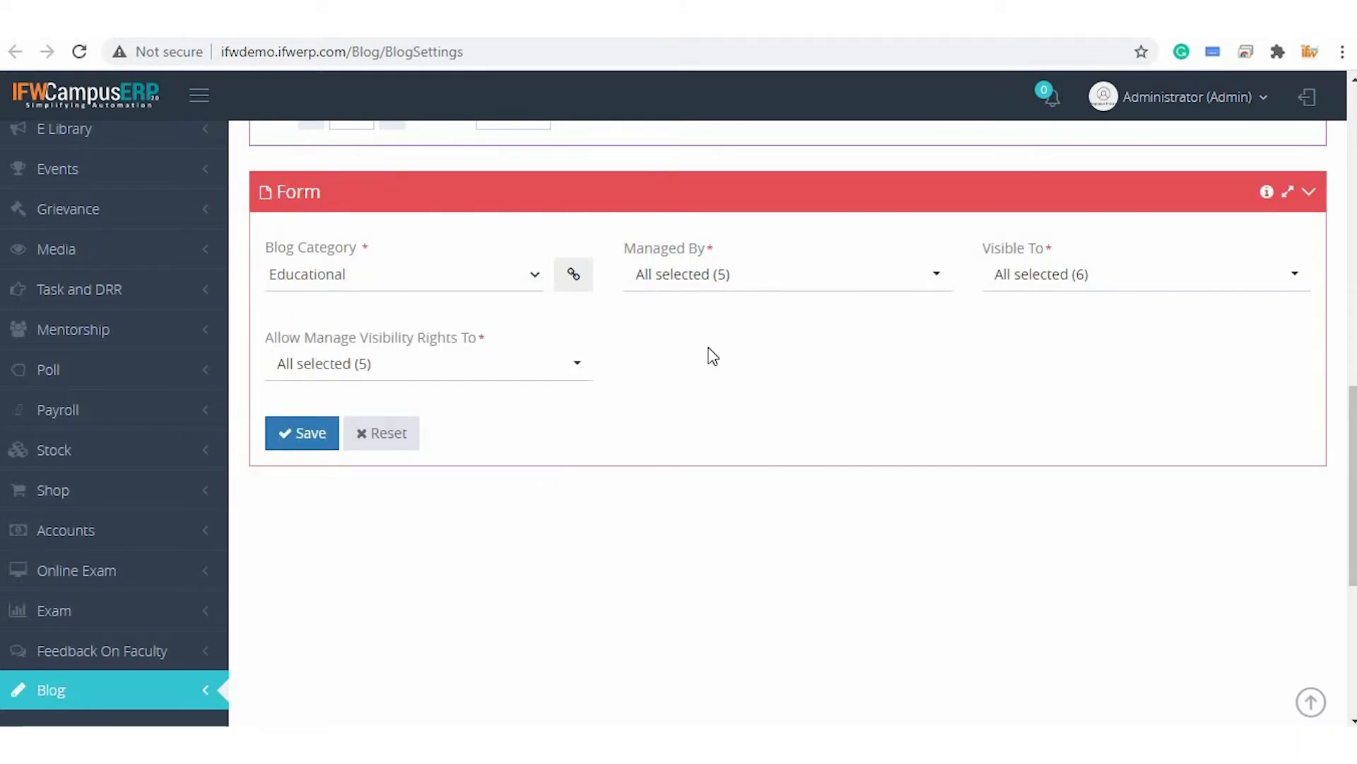
Review the roles selected under Managed By and Visible To
{"action": "left_click", "coordinate": [695, 277]}
{"action": "scroll", "coordinate": [712, 485], "scroll_direction": "down", "scroll_amount": 1}
{"action": "scroll", "coordinate": [712, 485], "scroll_direction": "up", "scroll_amount": 1}
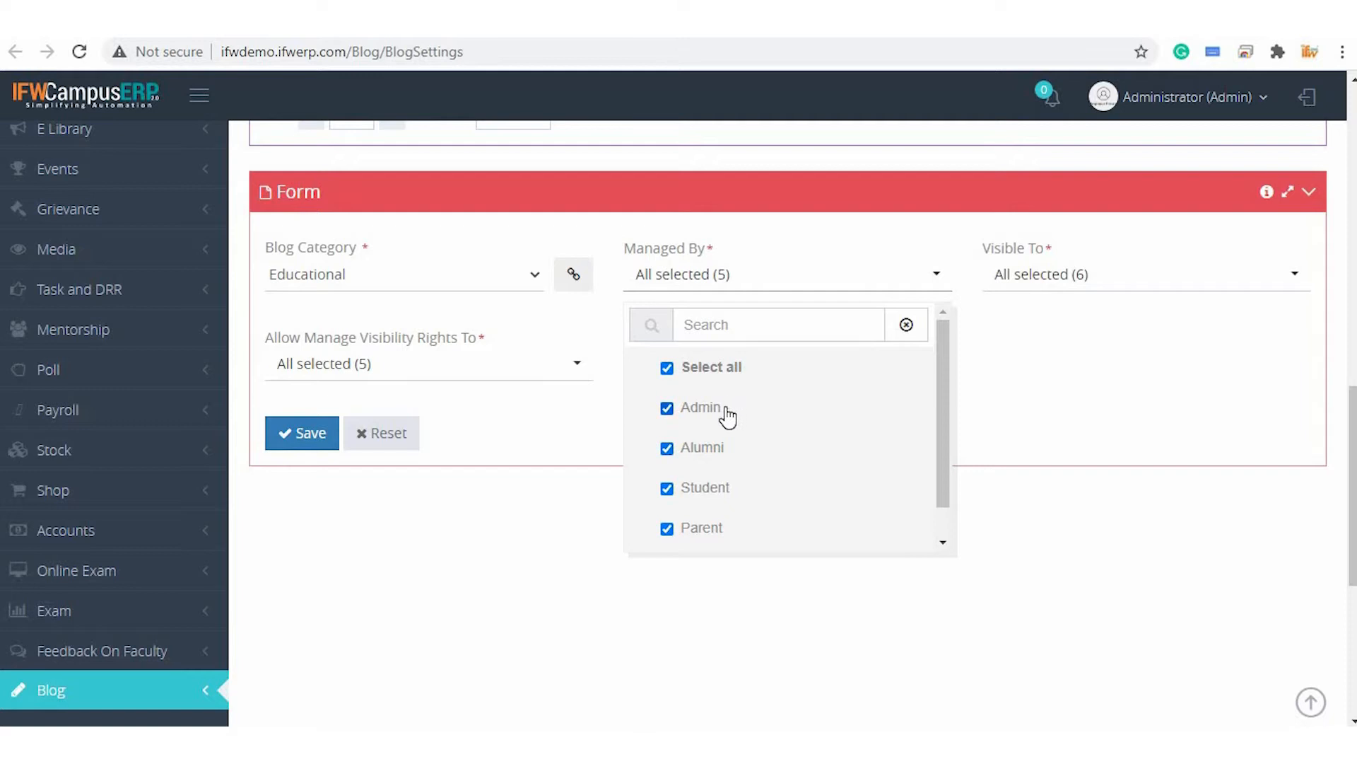
{"action": "scroll", "coordinate": [714, 458], "scroll_direction": "down", "scroll_amount": 1}
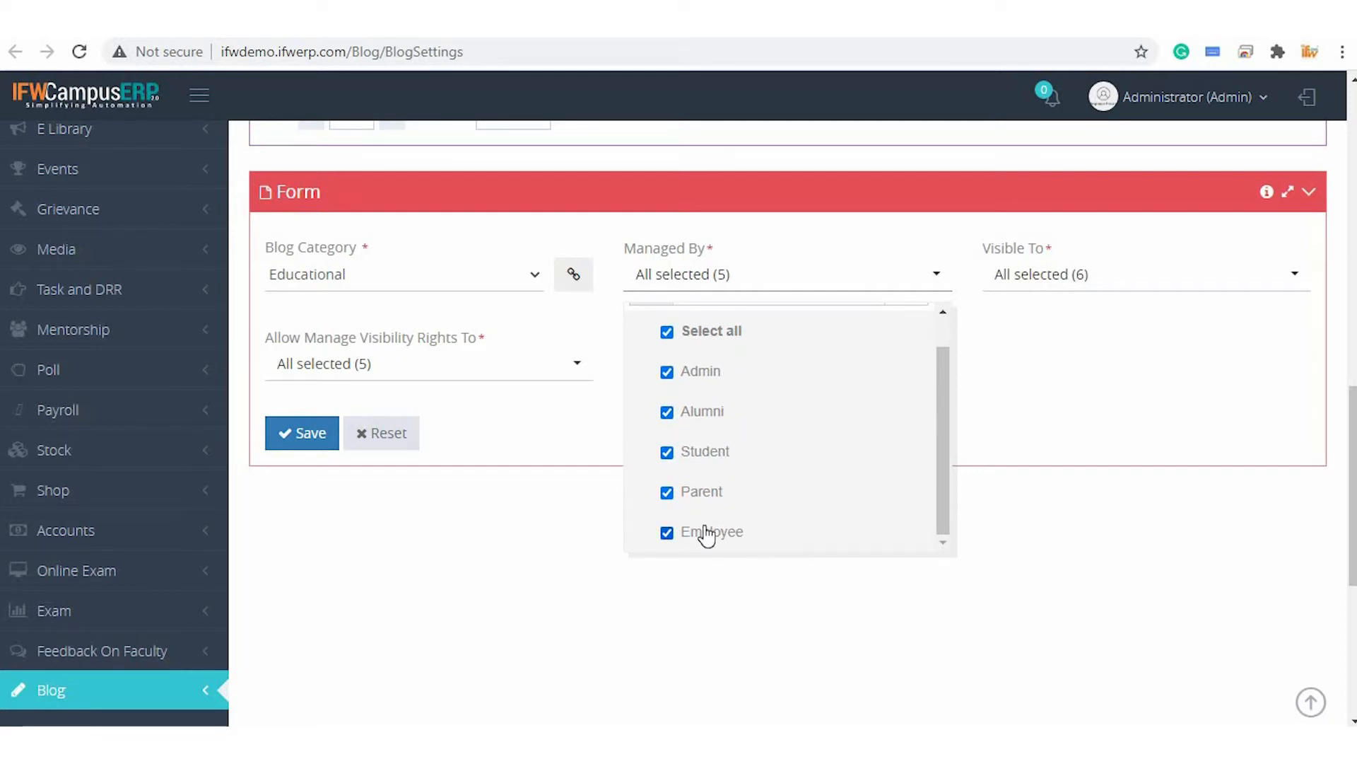
{"action": "left_click", "coordinate": [456, 287]}
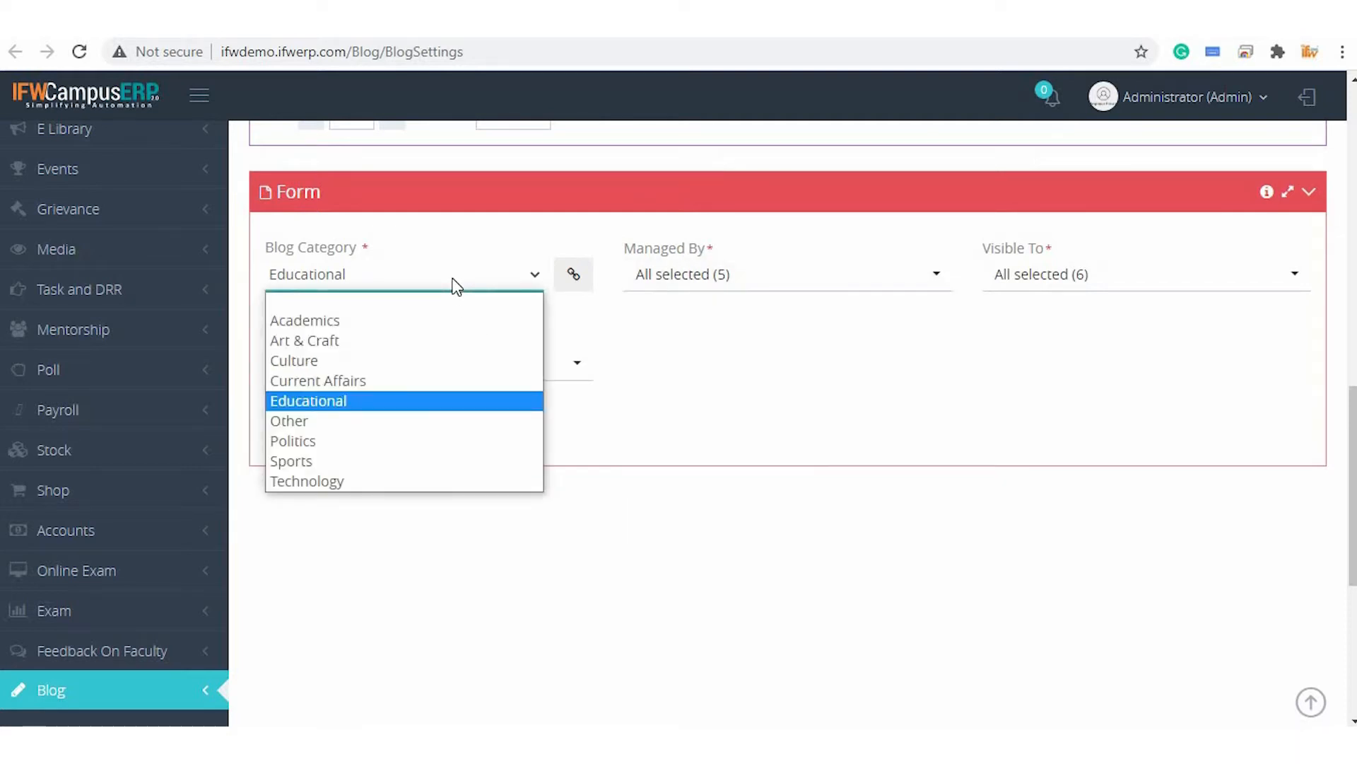
{"action": "left_click", "coordinate": [456, 286]}
{"action": "left_click", "coordinate": [1048, 273]}
{"action": "scroll", "coordinate": [1079, 475], "scroll_direction": "down", "scroll_amount": 2}
{"action": "scroll", "coordinate": [1079, 475], "scroll_direction": "up", "scroll_amount": 2}
Restrict Allow Manage Visibility Rights to Admin only
{"action": "left_click", "coordinate": [421, 365]}
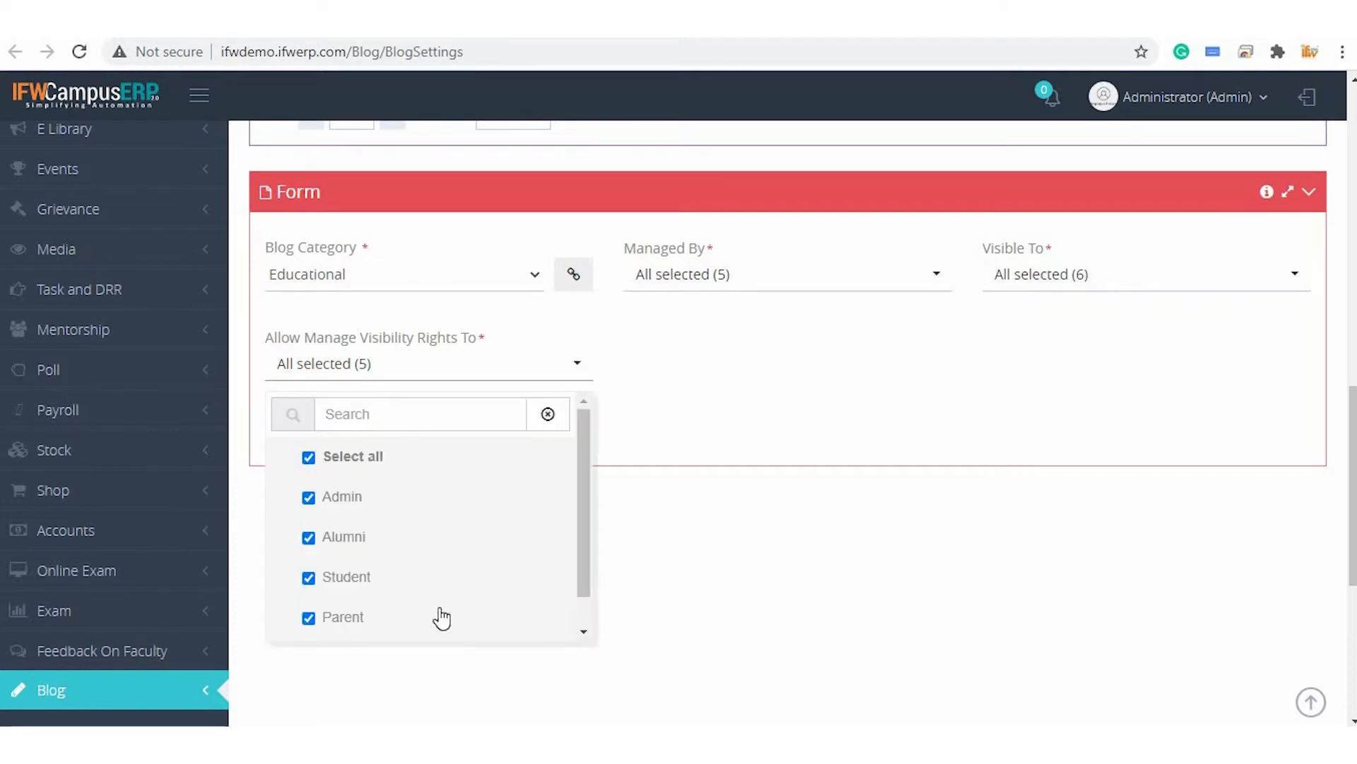
{"action": "scroll", "coordinate": [422, 547], "scroll_direction": "down", "scroll_amount": 1}
{"action": "scroll", "coordinate": [422, 548], "scroll_direction": "up", "scroll_amount": 1}
{"action": "left_click", "coordinate": [308, 456]}
{"action": "left_click", "coordinate": [308, 496]}
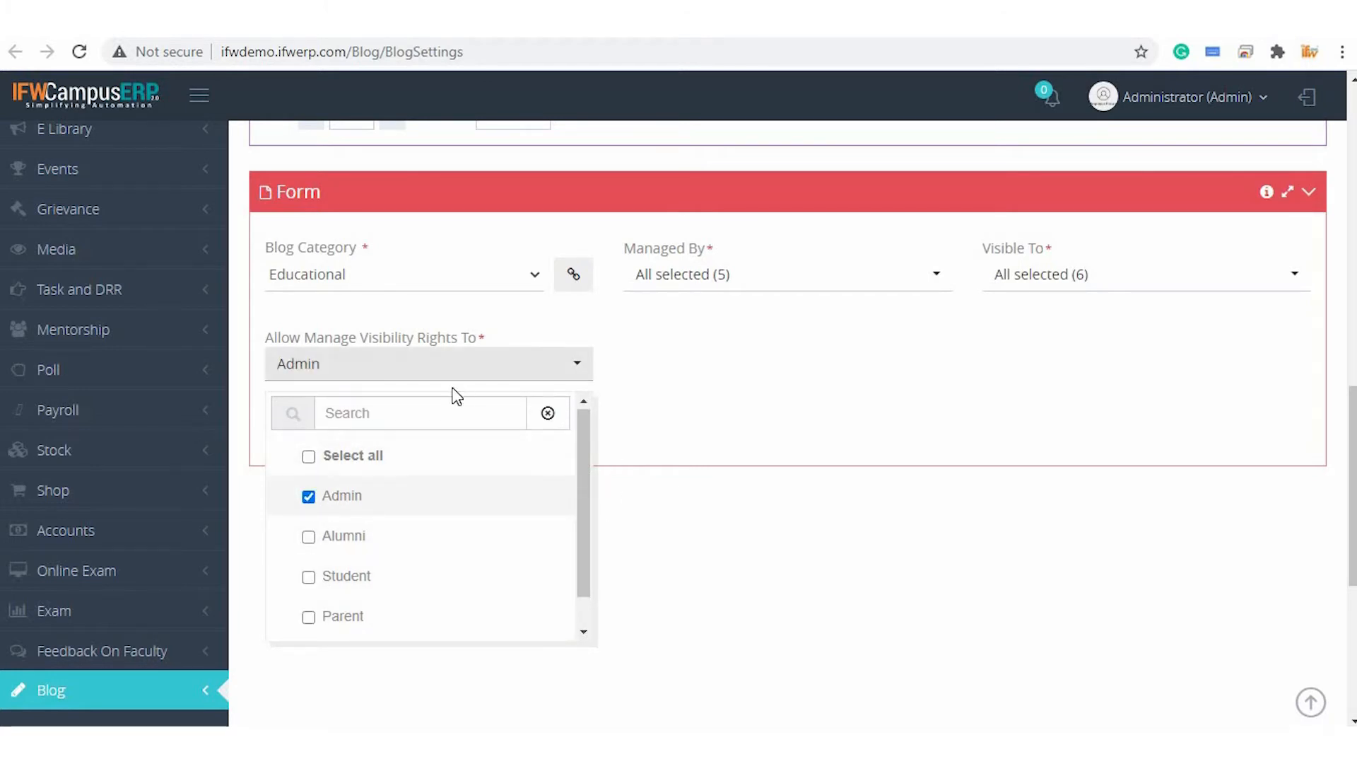
{"action": "left_click", "coordinate": [982, 355]}
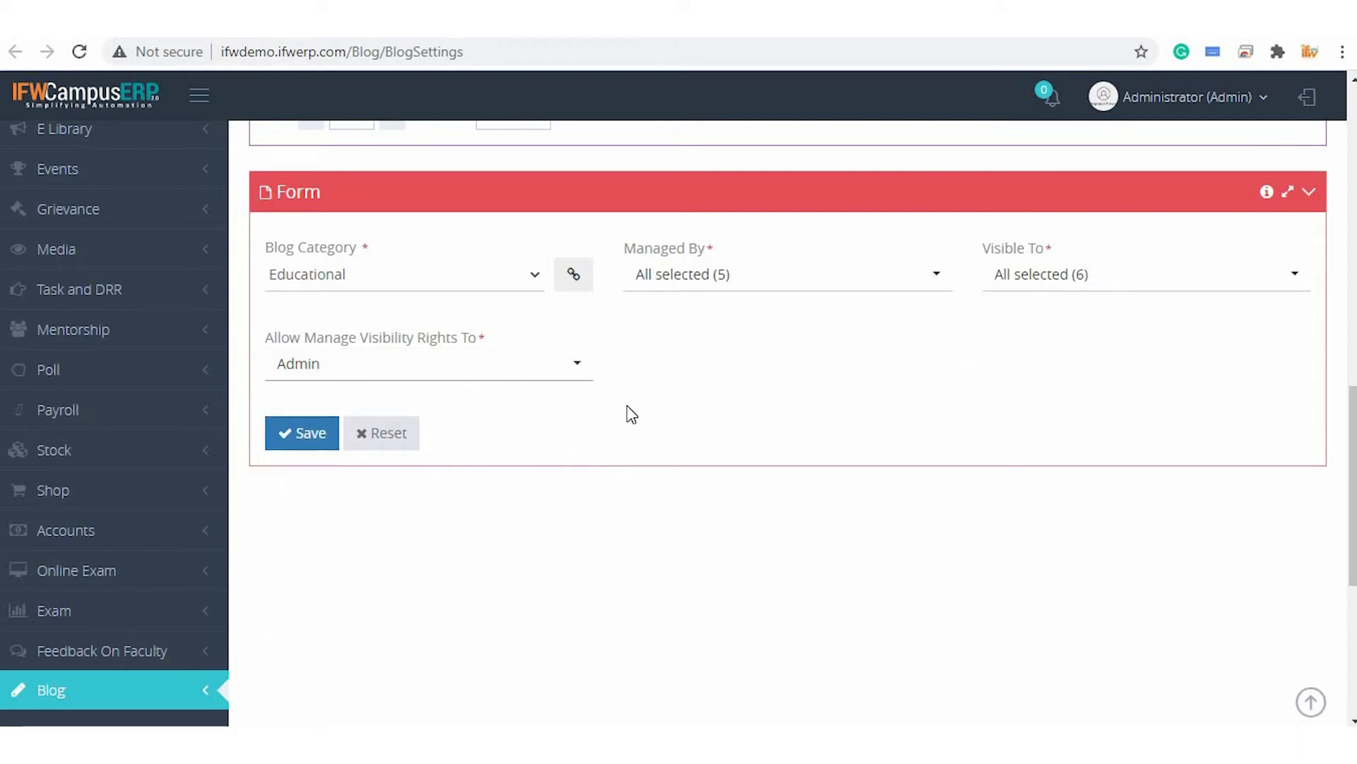
Open the printable Blog Setting Report from the listing's export options, then return to the listing
{"action": "scroll", "coordinate": [628, 413], "scroll_direction": "up", "scroll_amount": 5}
{"action": "scroll", "coordinate": [628, 413], "scroll_direction": "up", "scroll_amount": 4}
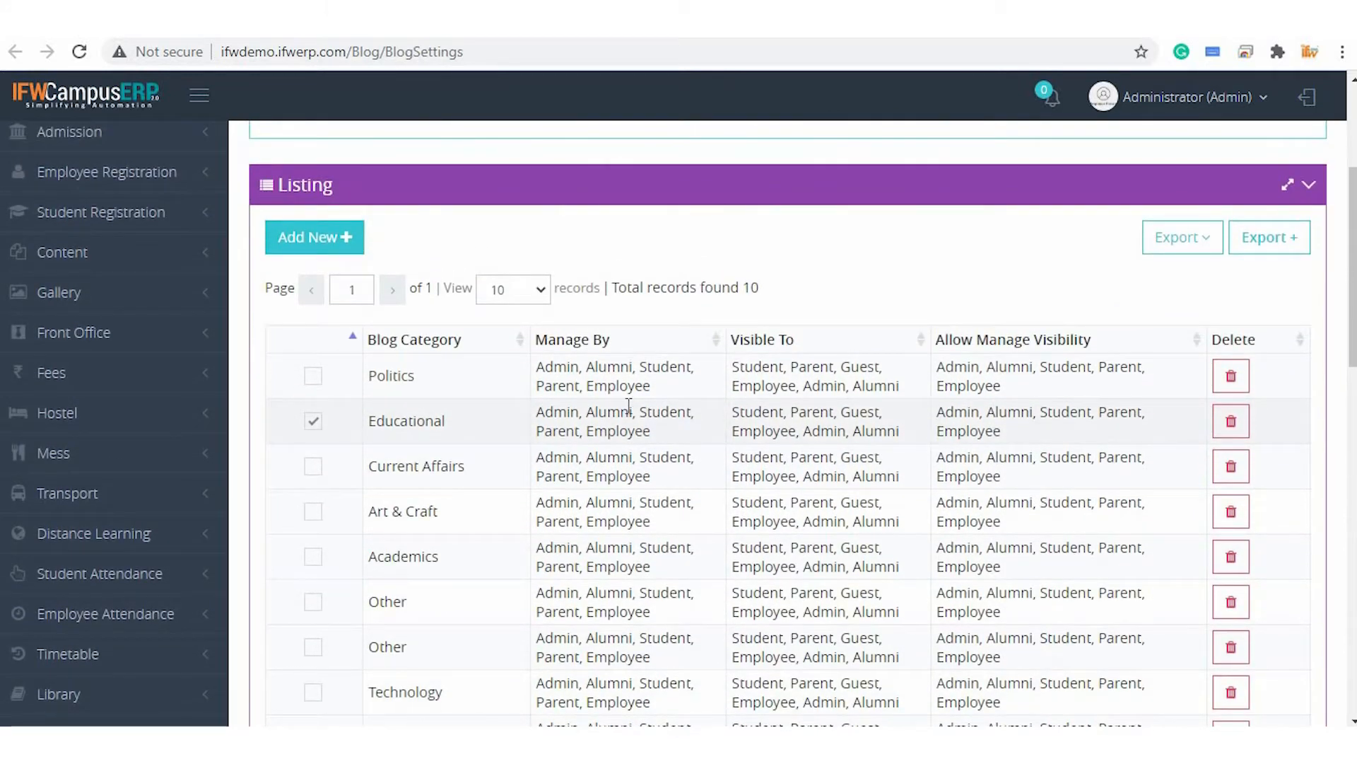
{"action": "scroll", "coordinate": [628, 412], "scroll_direction": "up", "scroll_amount": 1}
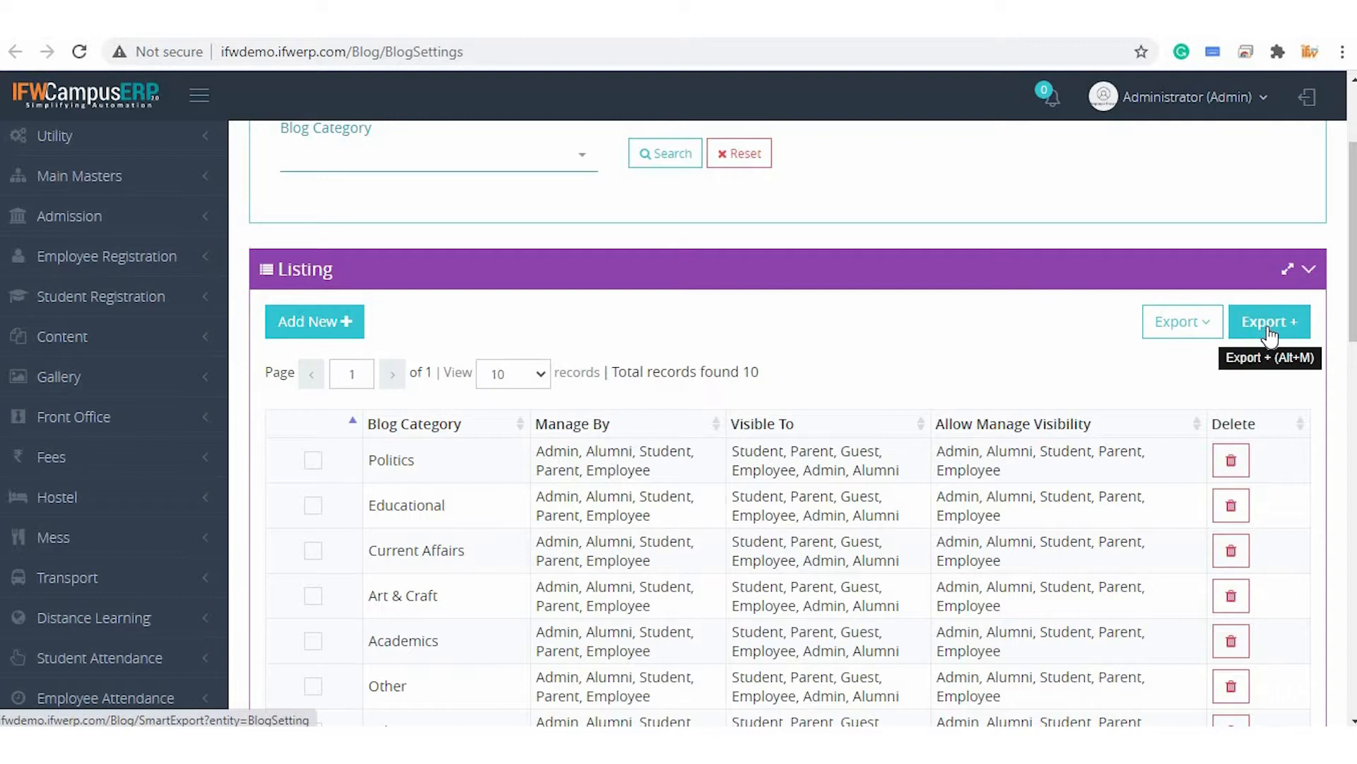
{"action": "left_click", "coordinate": [1185, 335]}
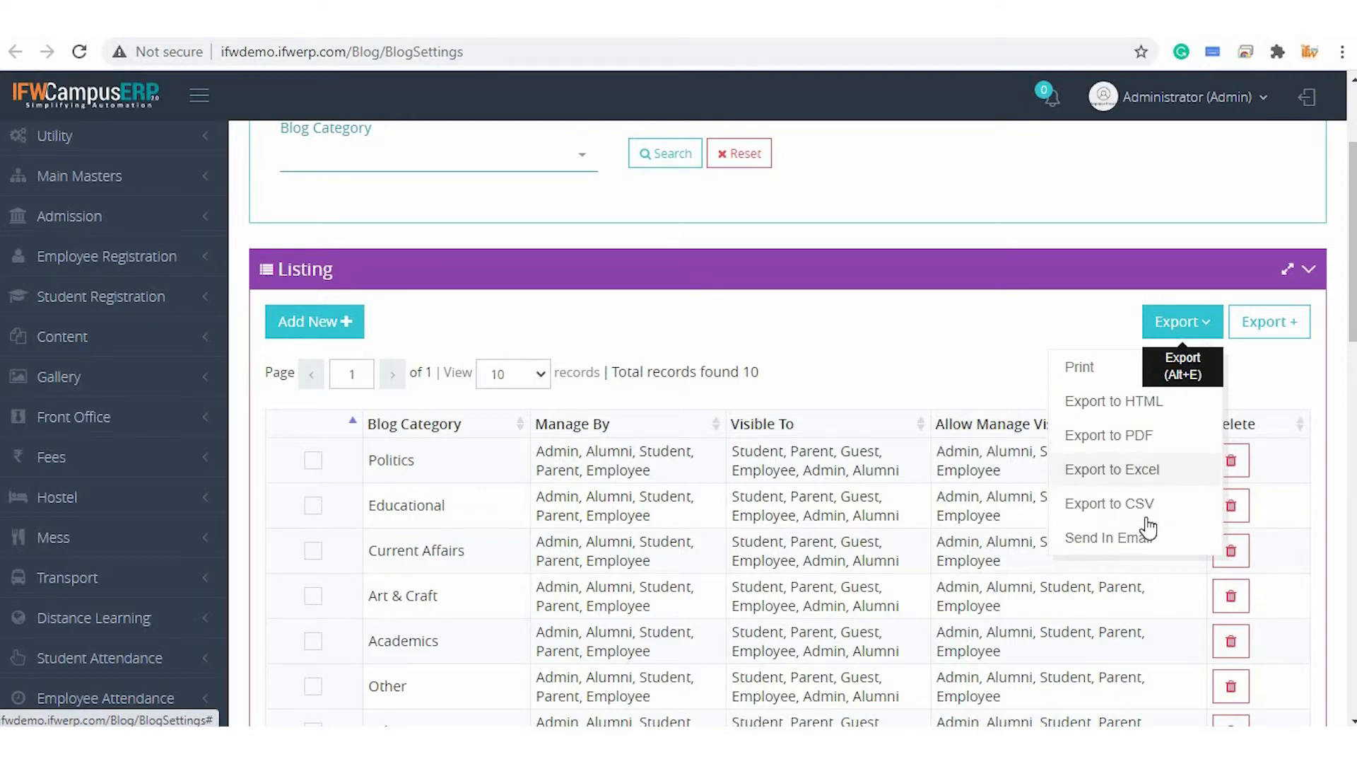
{"action": "left_click", "coordinate": [1081, 369]}
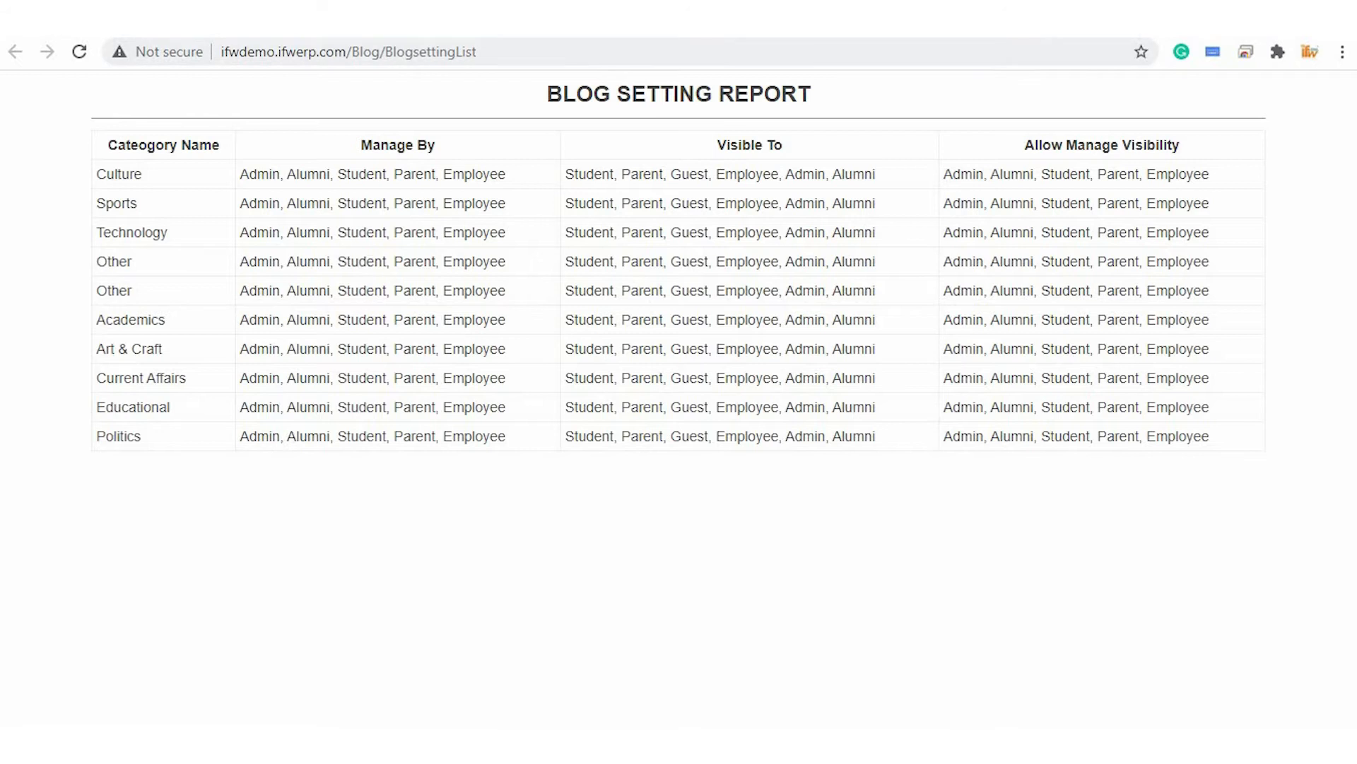
{"action": "left_click", "coordinate": [447, 19]}
Open the Export + dialog and assign the Cateogory Name, Allow Manage Visibility, Visible To and Manage By columns
{"action": "scroll", "coordinate": [927, 524], "scroll_direction": "down", "scroll_amount": 2}
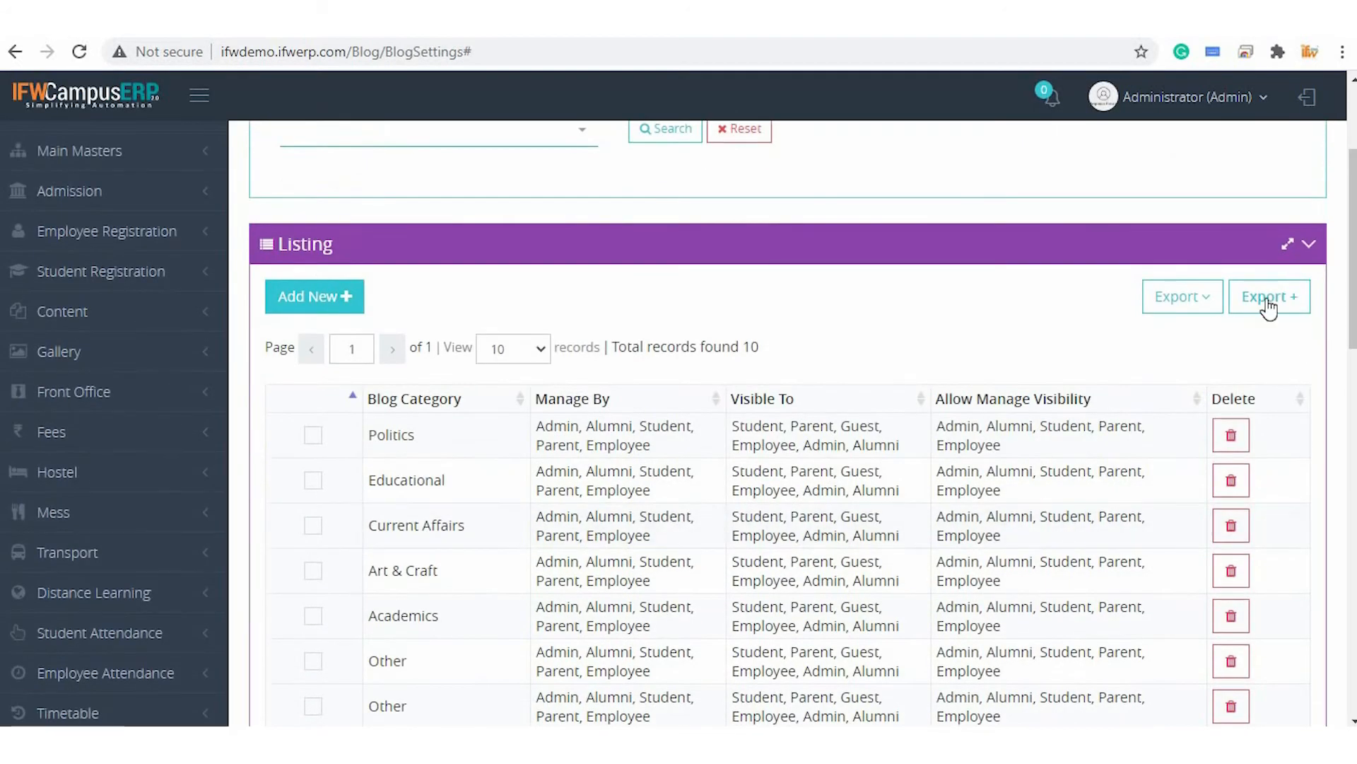
{"action": "left_click", "coordinate": [1267, 301]}
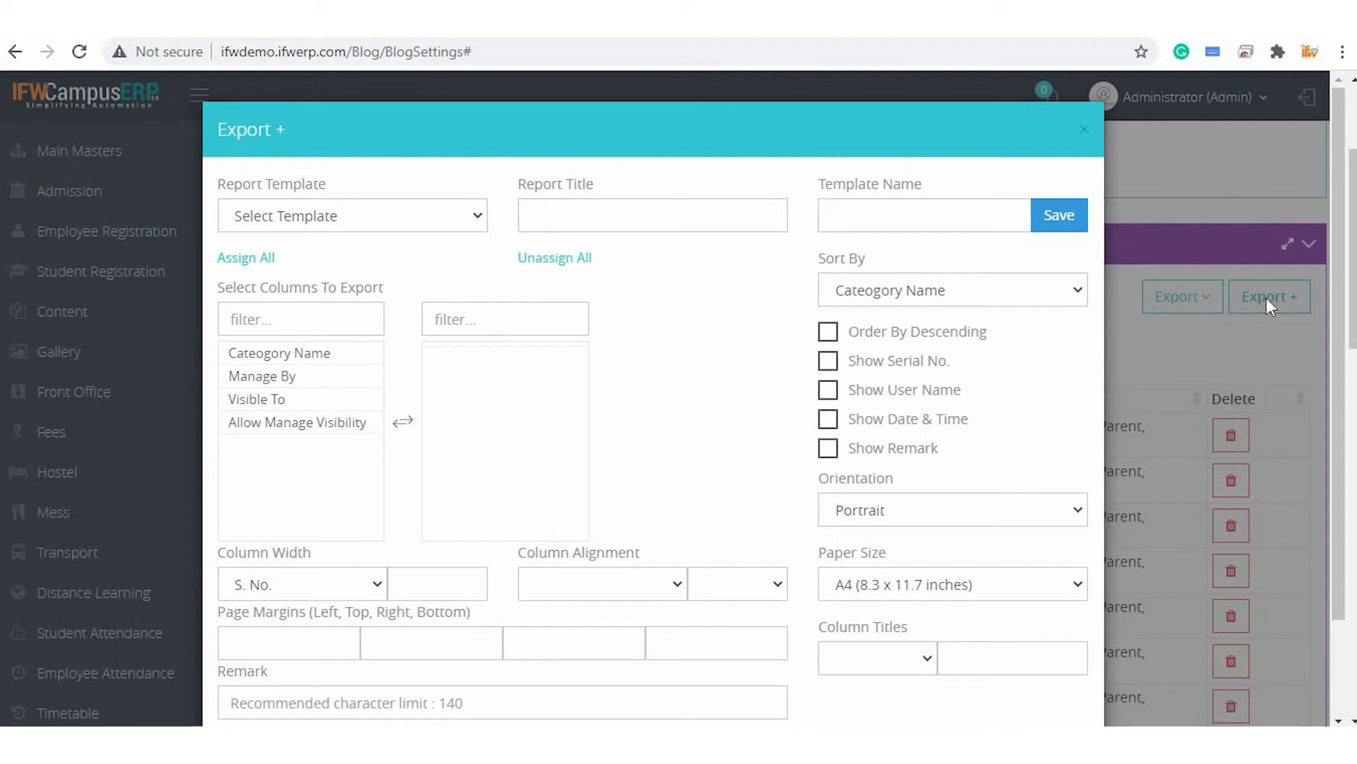
{"action": "double_click", "coordinate": [273, 357]}
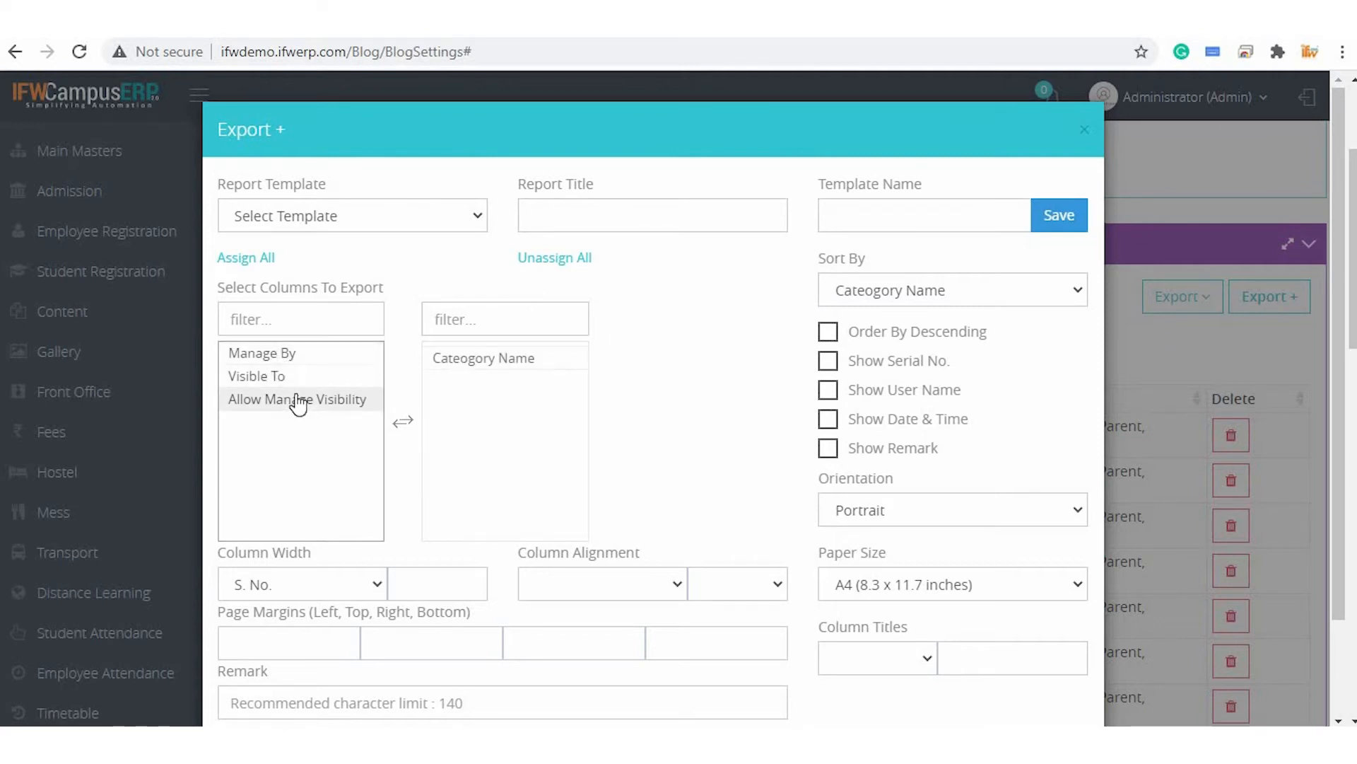
{"action": "double_click", "coordinate": [300, 398]}
{"action": "double_click", "coordinate": [306, 375]}
{"action": "double_click", "coordinate": [305, 355]}
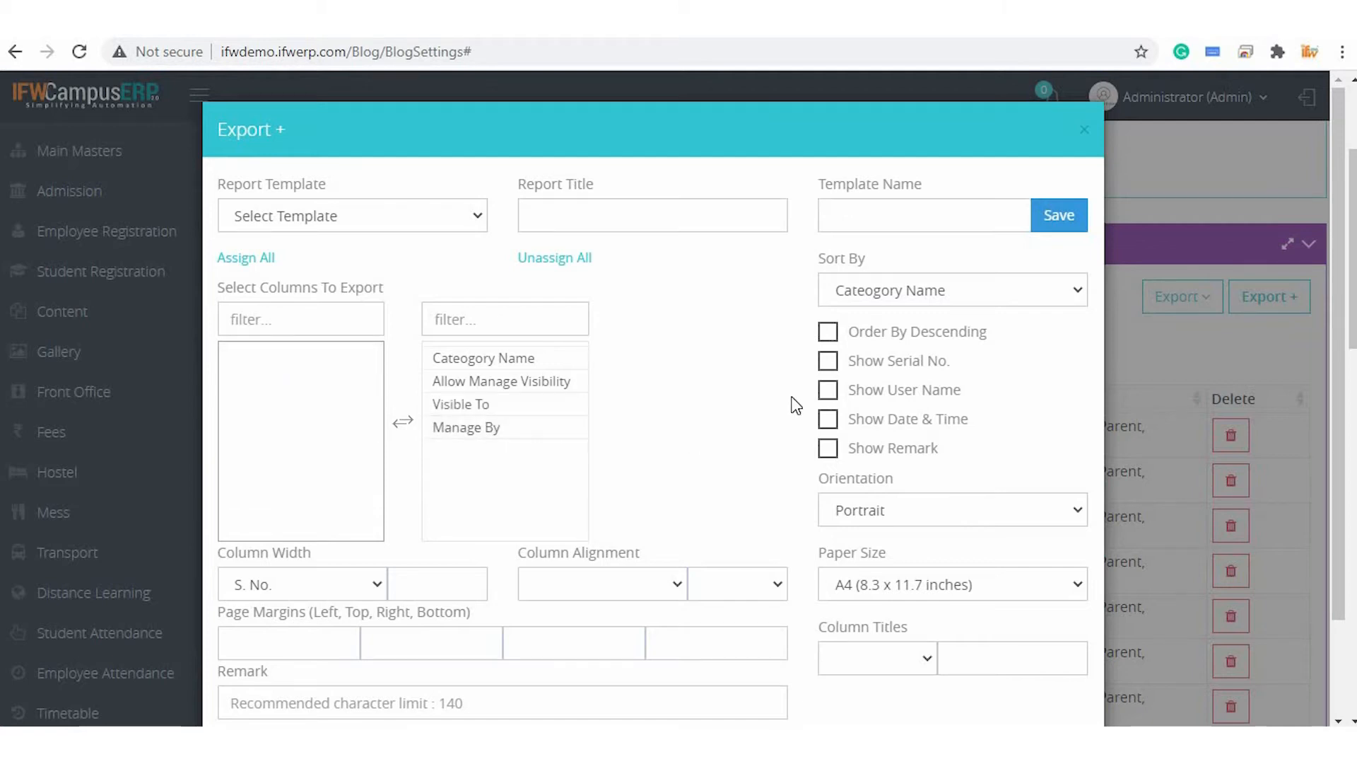
Enable Show Serial No. and set the export orientation to Landscape
{"action": "scroll", "coordinate": [791, 397], "scroll_direction": "down", "scroll_amount": 1}
{"action": "scroll", "coordinate": [796, 404], "scroll_direction": "down", "scroll_amount": 1}
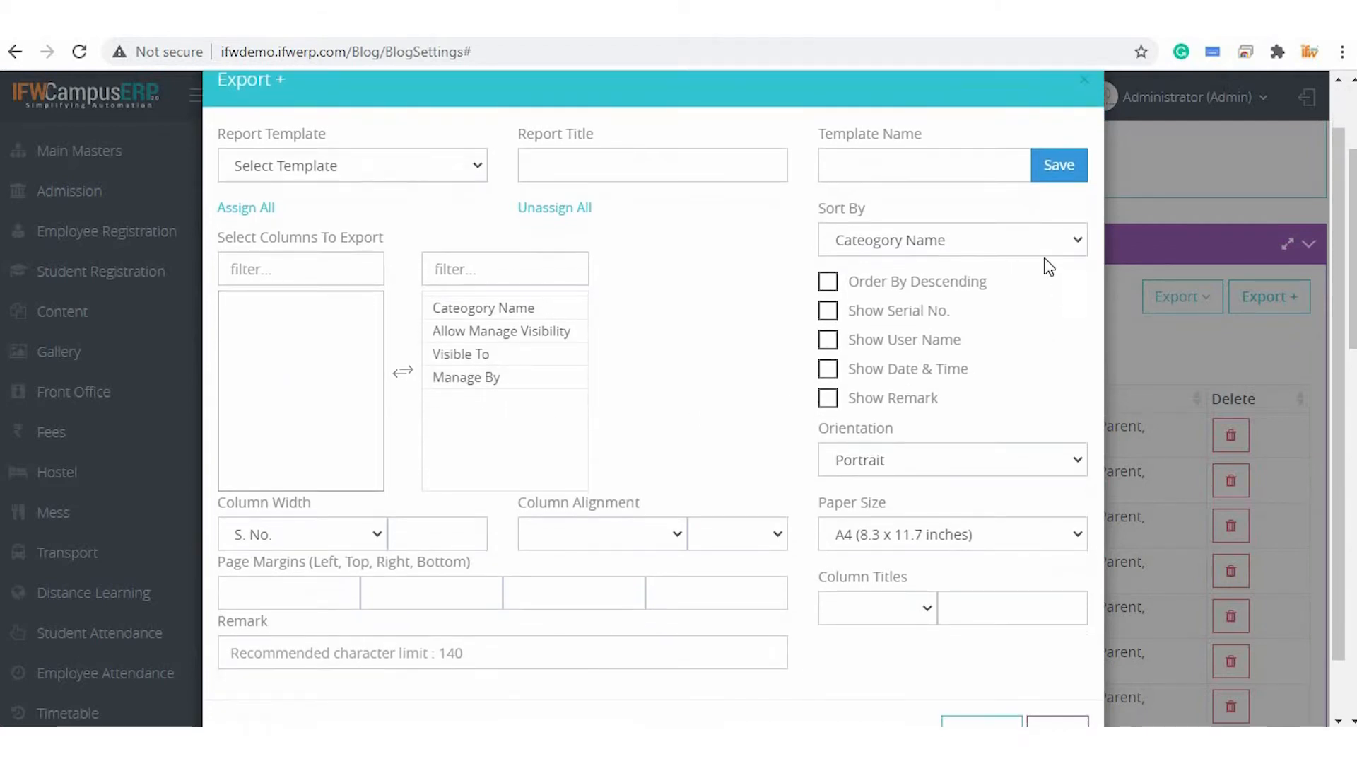
{"action": "left_click", "coordinate": [989, 245]}
{"action": "left_click", "coordinate": [988, 245]}
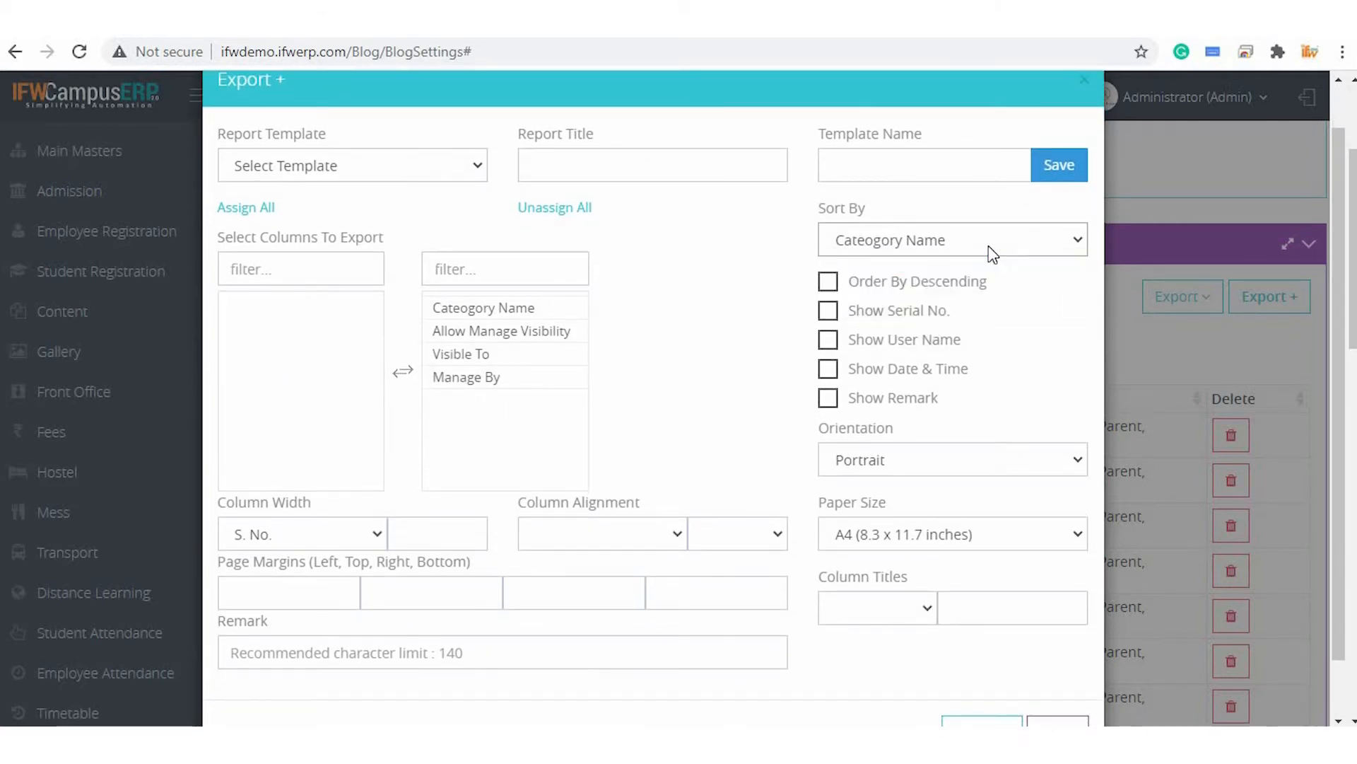
{"action": "left_click", "coordinate": [921, 314]}
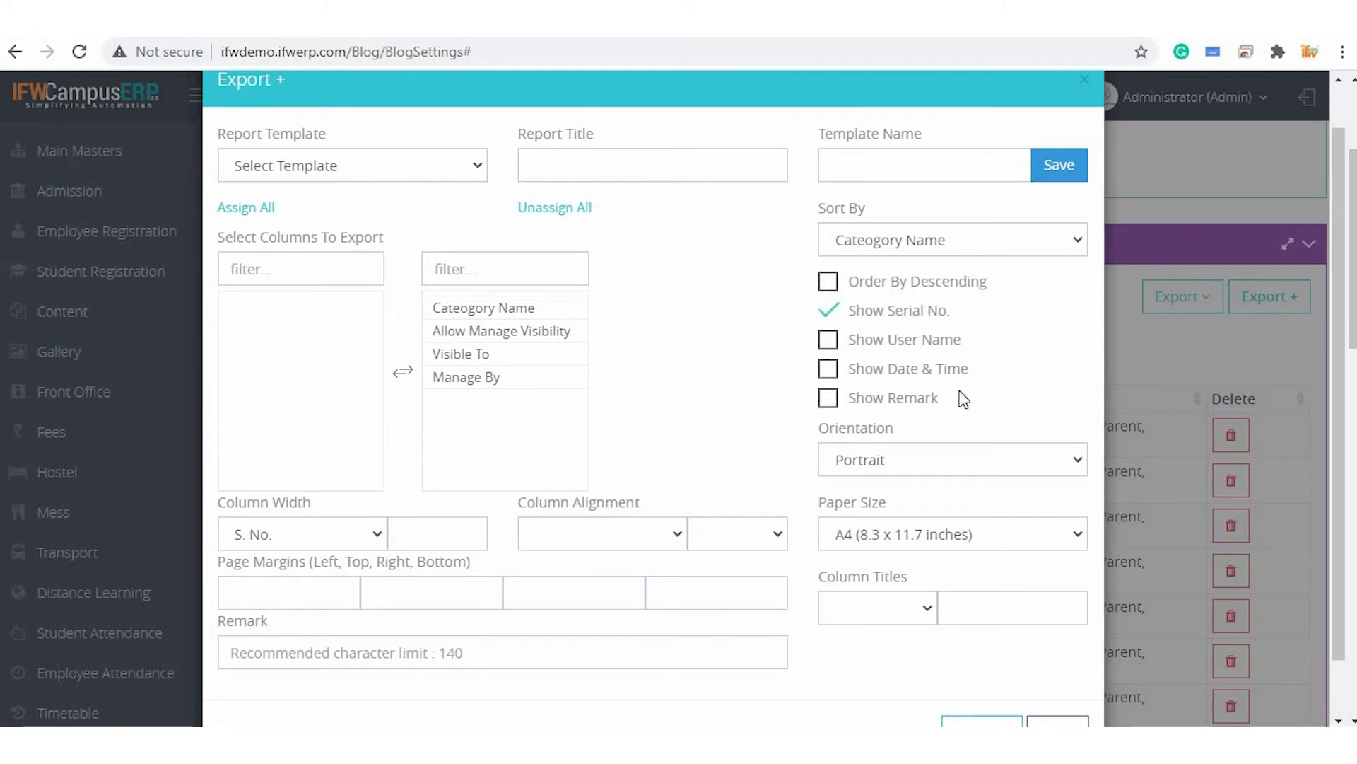
{"action": "scroll", "coordinate": [912, 392], "scroll_direction": "down", "scroll_amount": 1}
{"action": "left_click", "coordinate": [864, 398]}
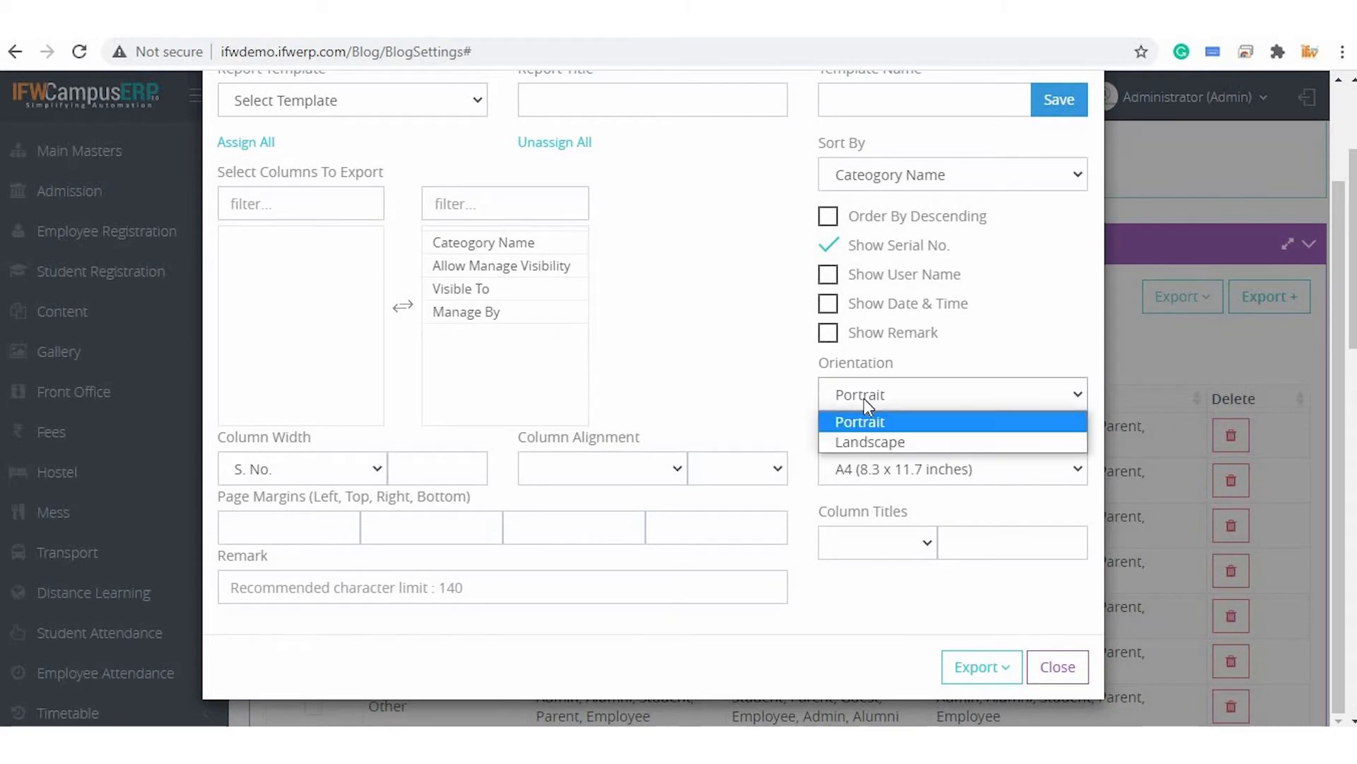
{"action": "left_click", "coordinate": [868, 441]}
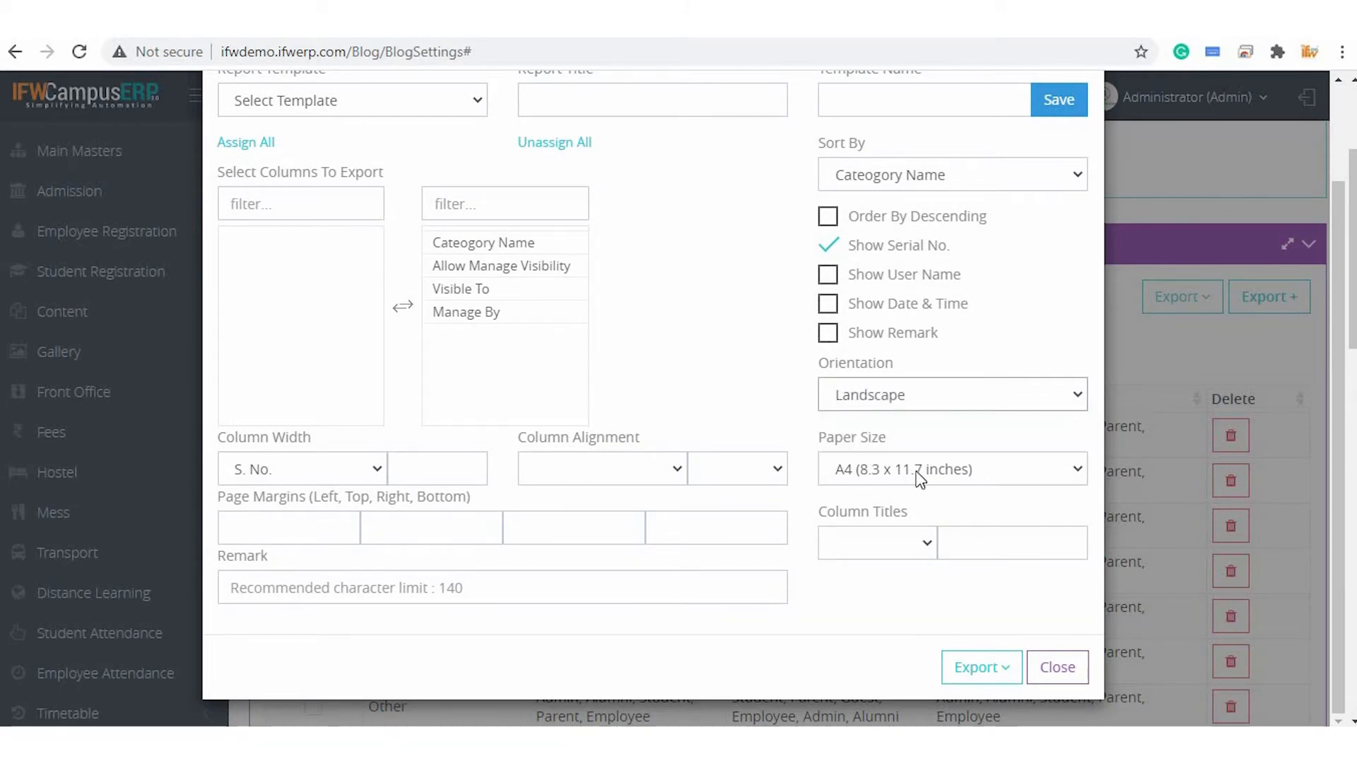
Align the S. No. column to Center and set all four page margins to 0.5
{"action": "left_click", "coordinate": [918, 474]}
{"action": "left_click", "coordinate": [918, 474]}
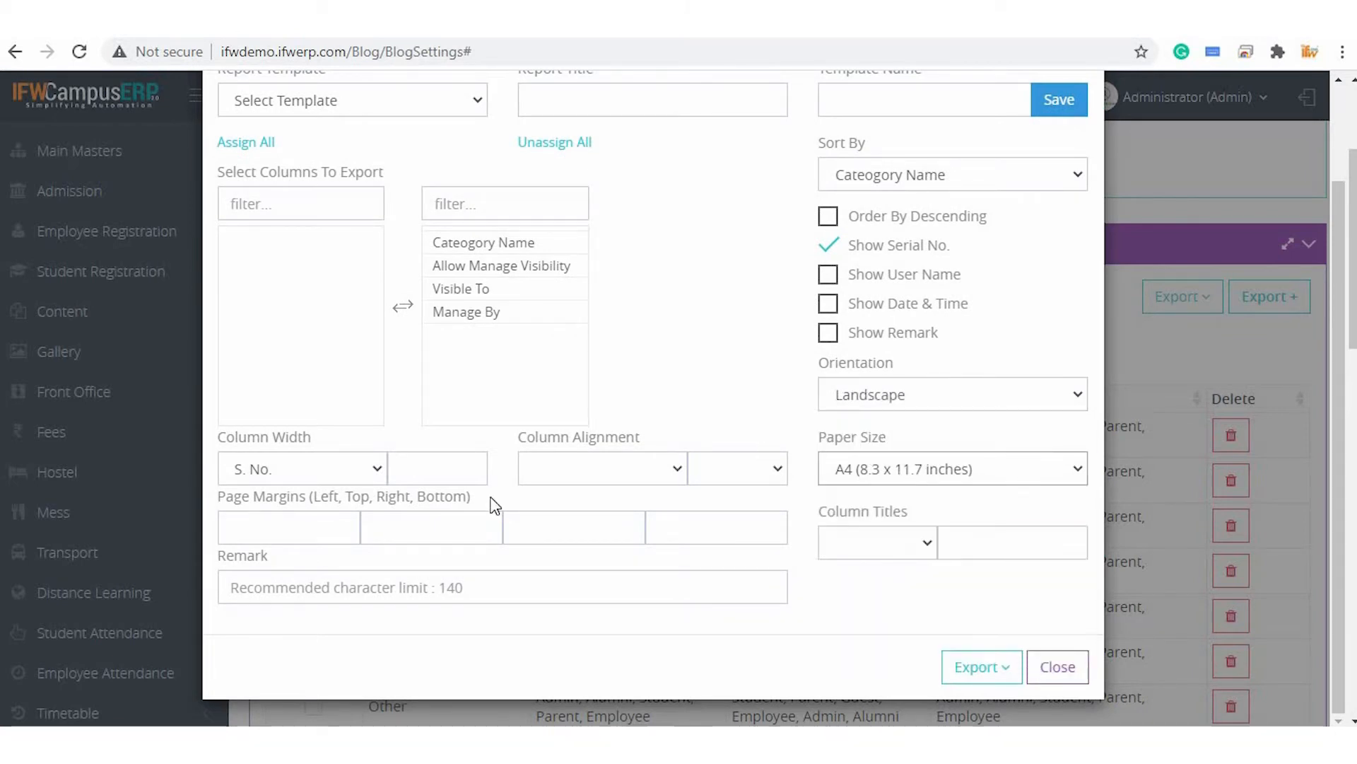
{"action": "left_click", "coordinate": [608, 464]}
{"action": "left_click", "coordinate": [598, 512]}
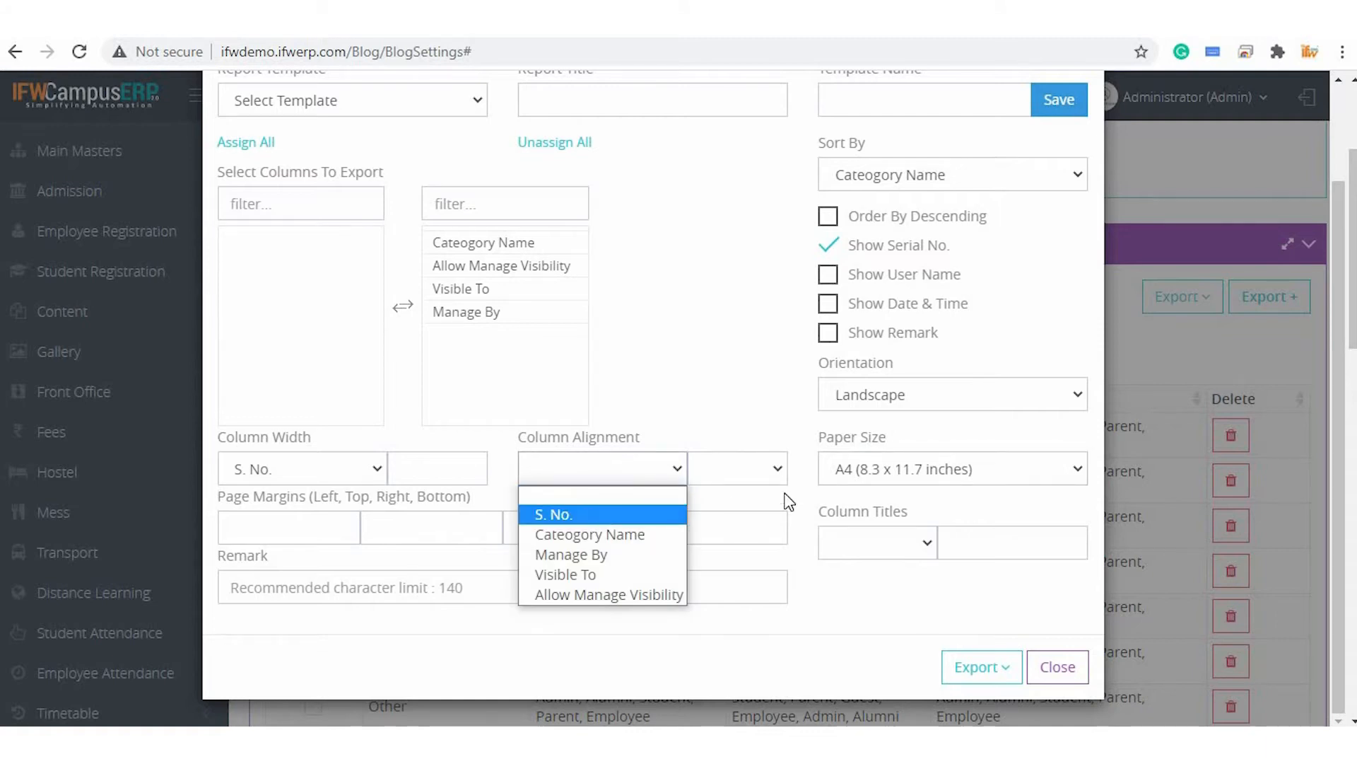
{"action": "left_click", "coordinate": [775, 469]}
{"action": "left_click", "coordinate": [742, 534]}
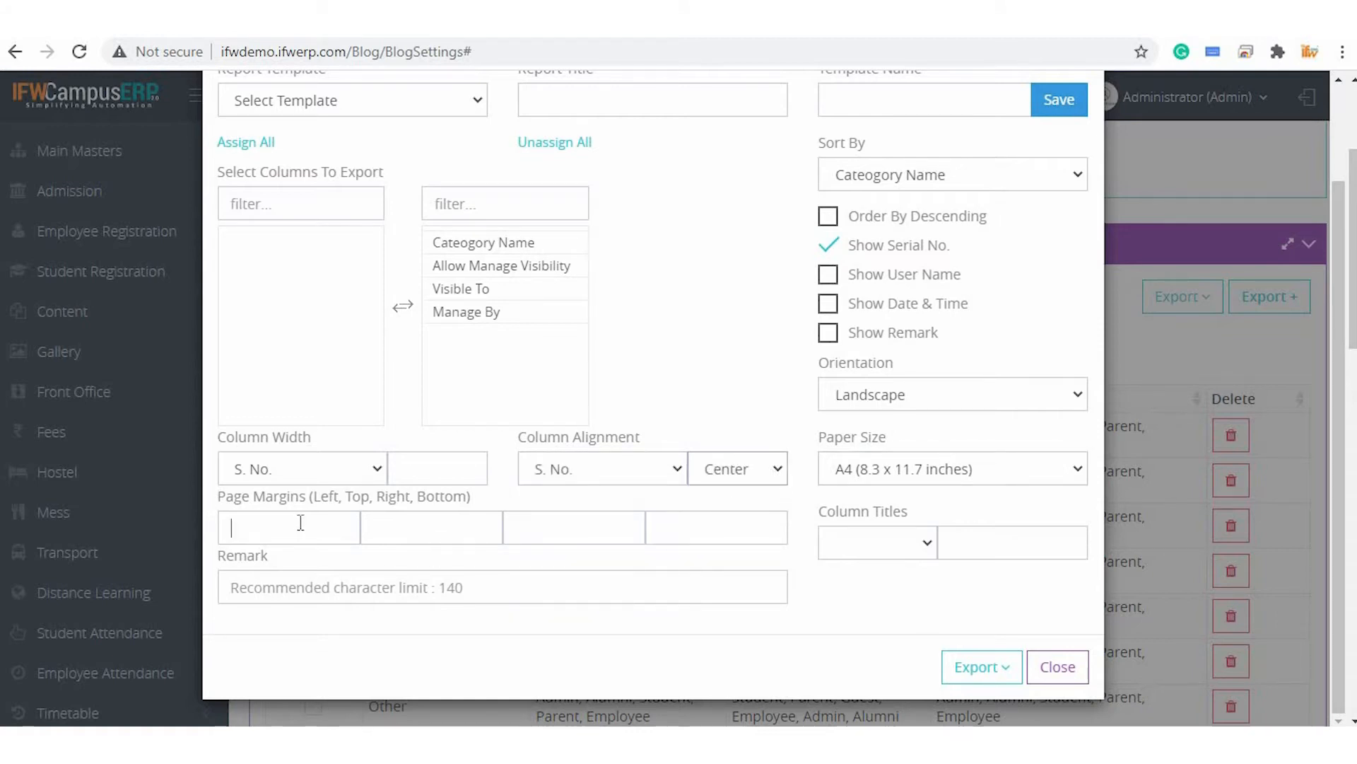
{"action": "type", "text": "0.5"}
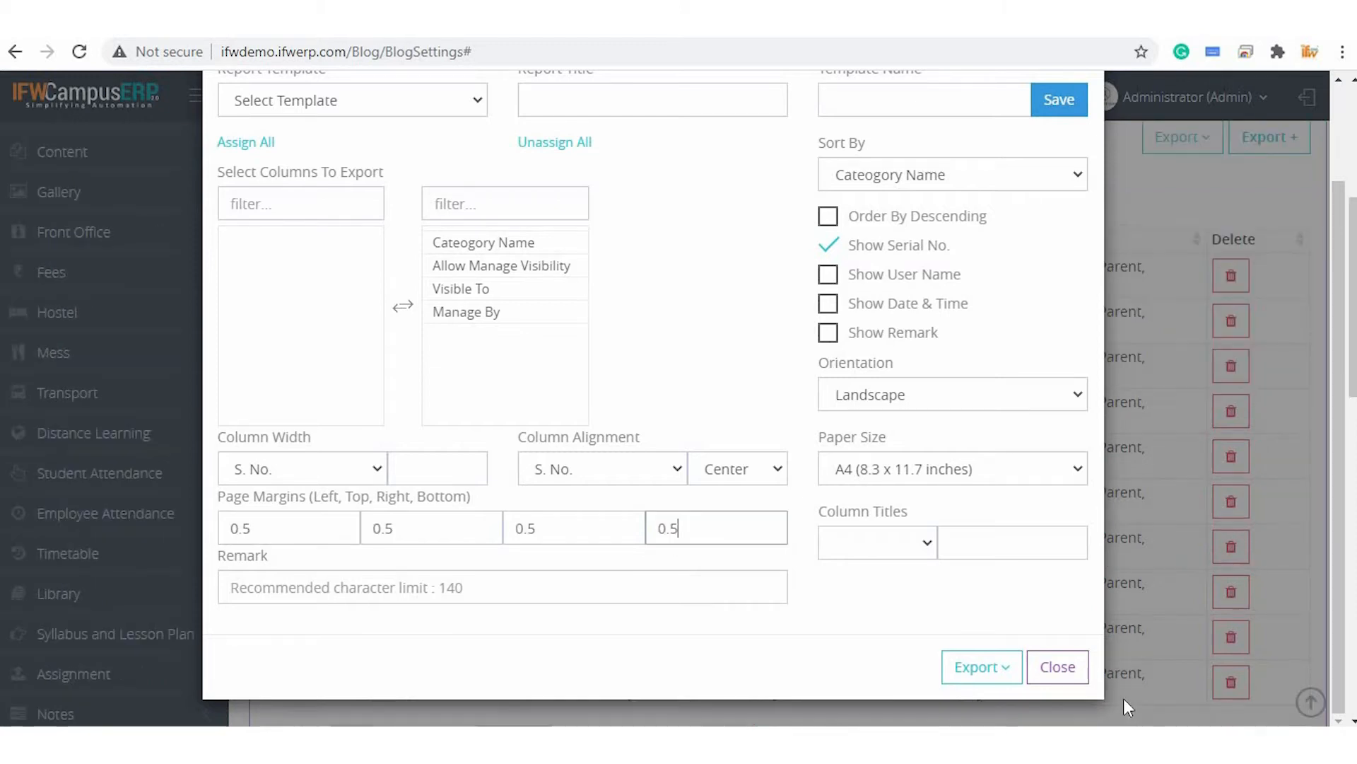
Print the customised Blog Setting Report from the dialog's export options
{"action": "left_click", "coordinate": [972, 668]}
{"action": "scroll", "coordinate": [976, 608], "scroll_direction": "down", "scroll_amount": 3}
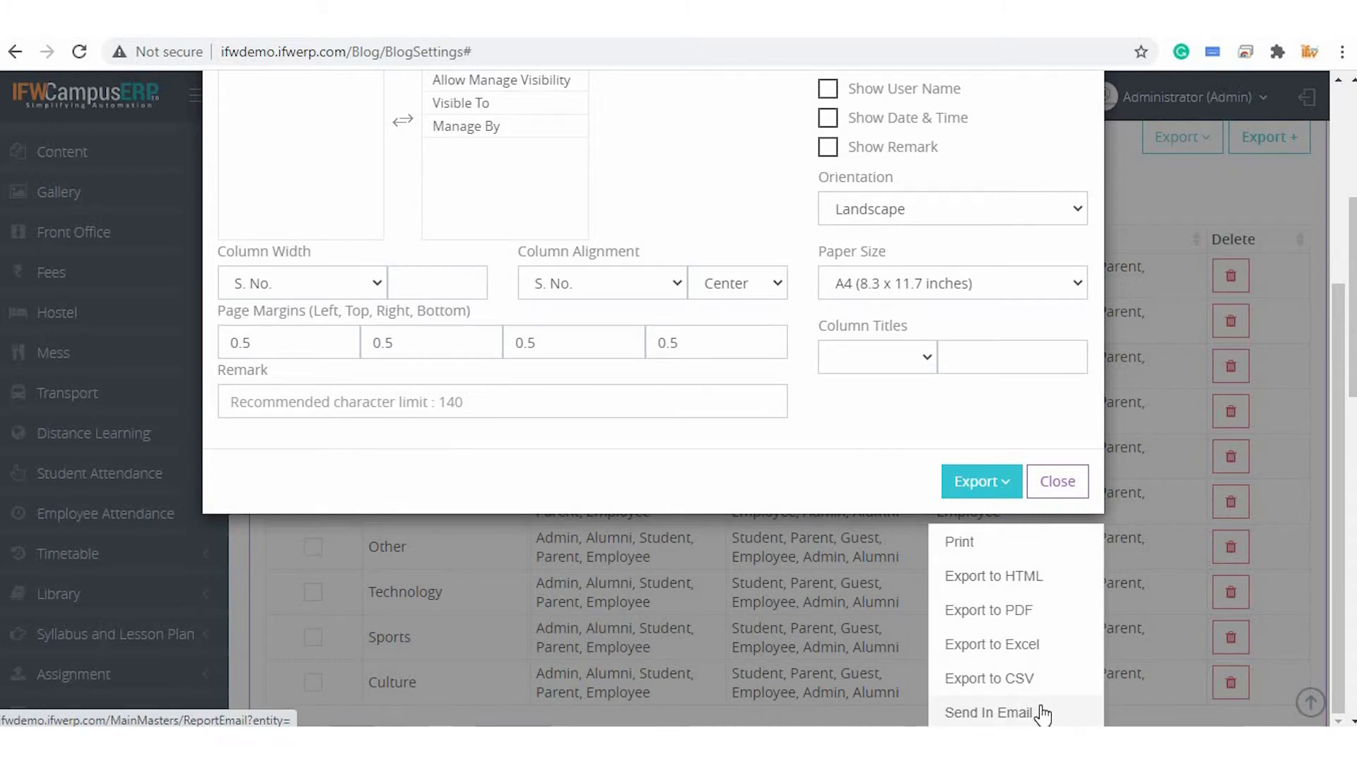
{"action": "left_click", "coordinate": [963, 543]}
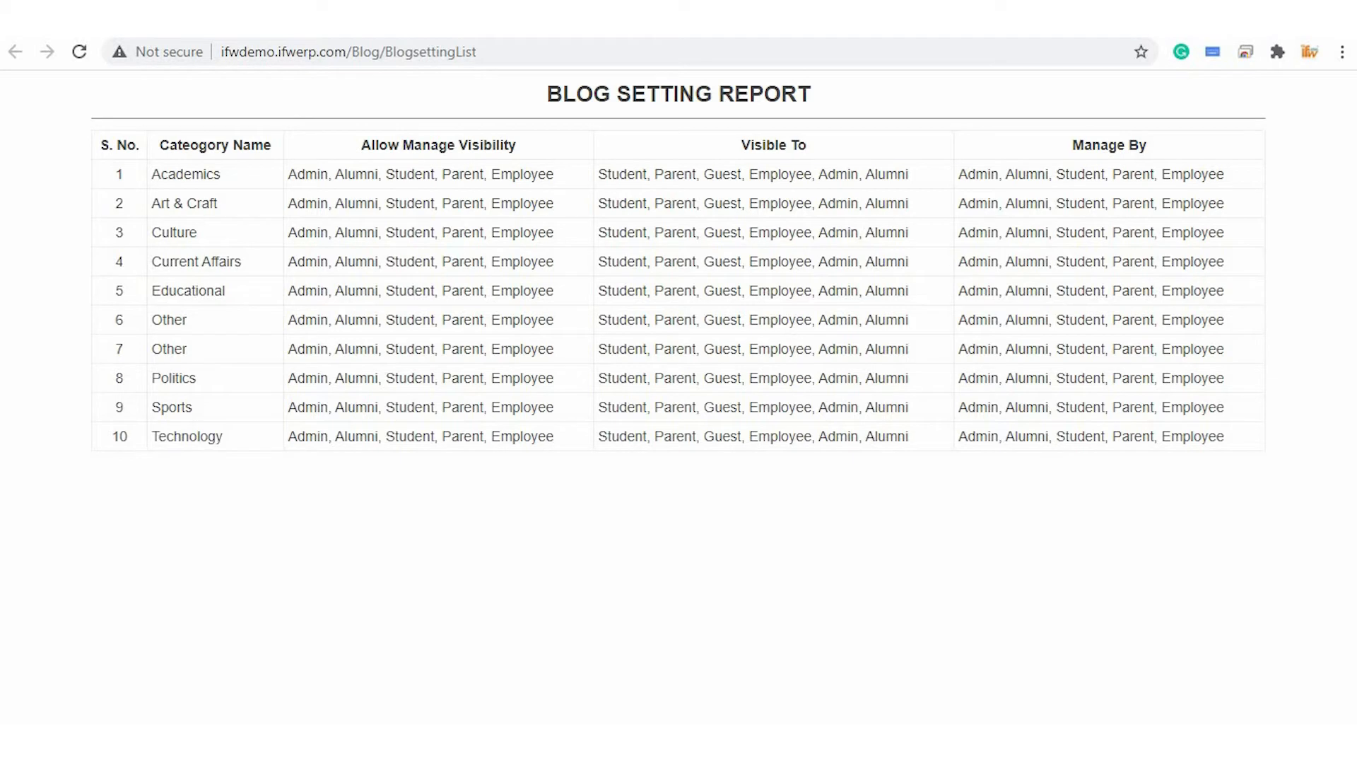
Return to the blog settings listing and close the Export + dialog
{"action": "left_click", "coordinate": [633, 20]}
{"action": "left_click", "coordinate": [1057, 664]}
{"action": "scroll", "coordinate": [715, 552], "scroll_direction": "down", "scroll_amount": 2}
{"action": "scroll", "coordinate": [715, 550], "scroll_direction": "down", "scroll_amount": 2}
{"action": "scroll", "coordinate": [717, 559], "scroll_direction": "down", "scroll_amount": 1}
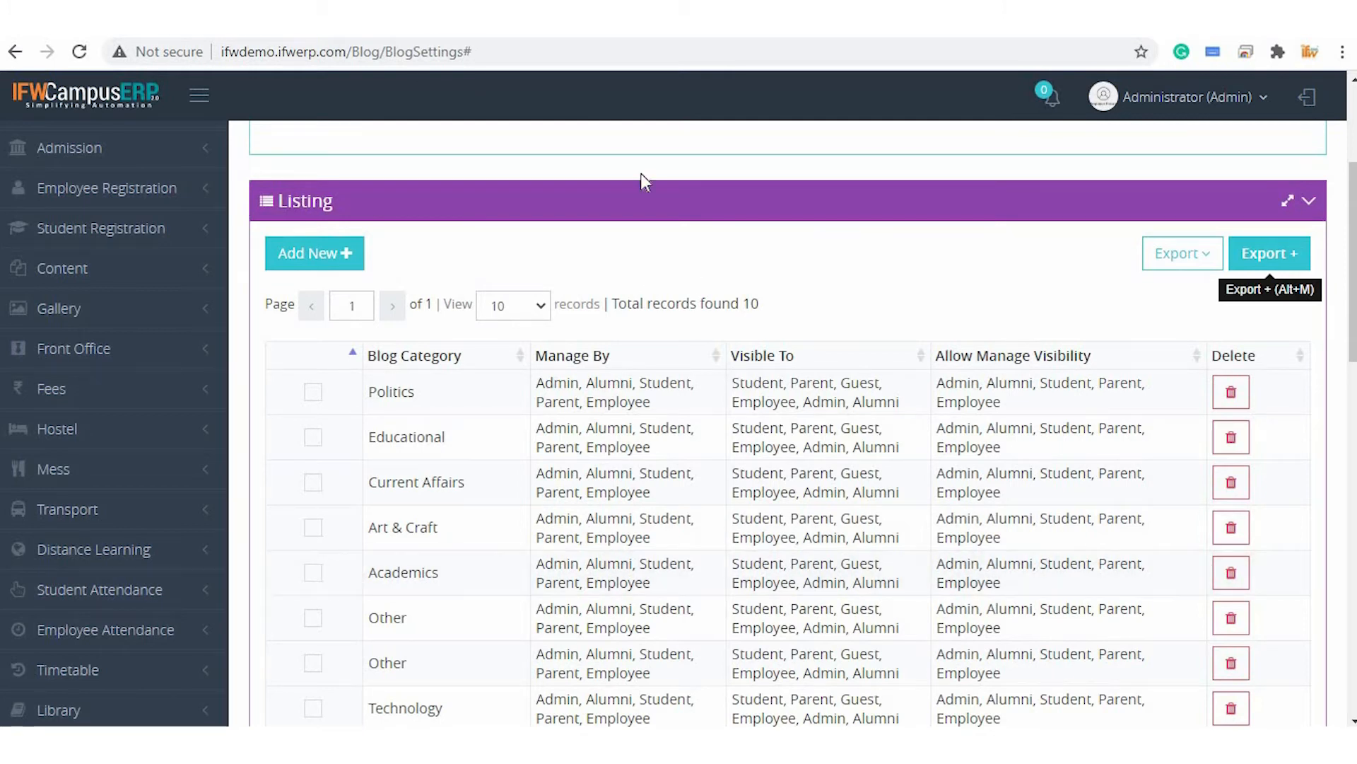
Switch to the Create Blogs page and inspect the IoT blog's category in the form
{"action": "left_click", "coordinate": [623, 20]}
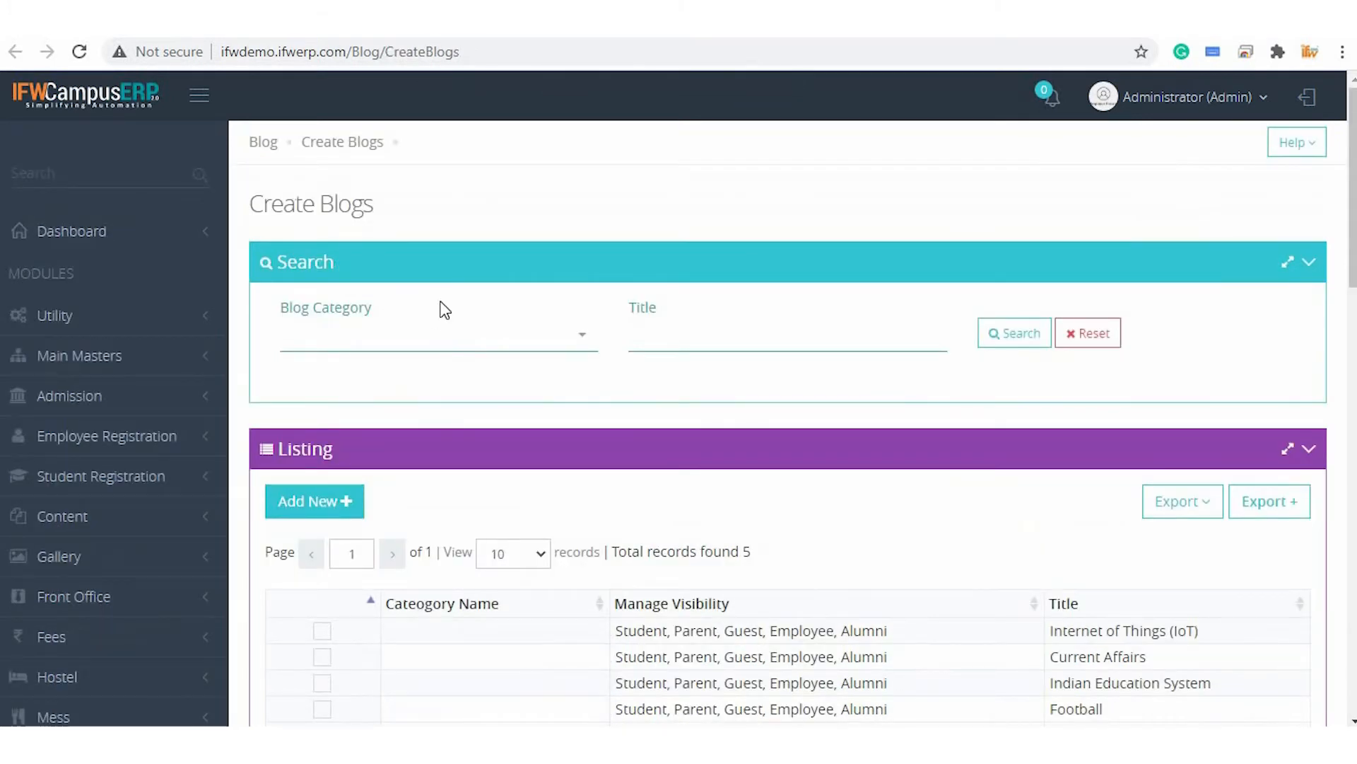
{"action": "scroll", "coordinate": [444, 310], "scroll_direction": "down", "scroll_amount": 4}
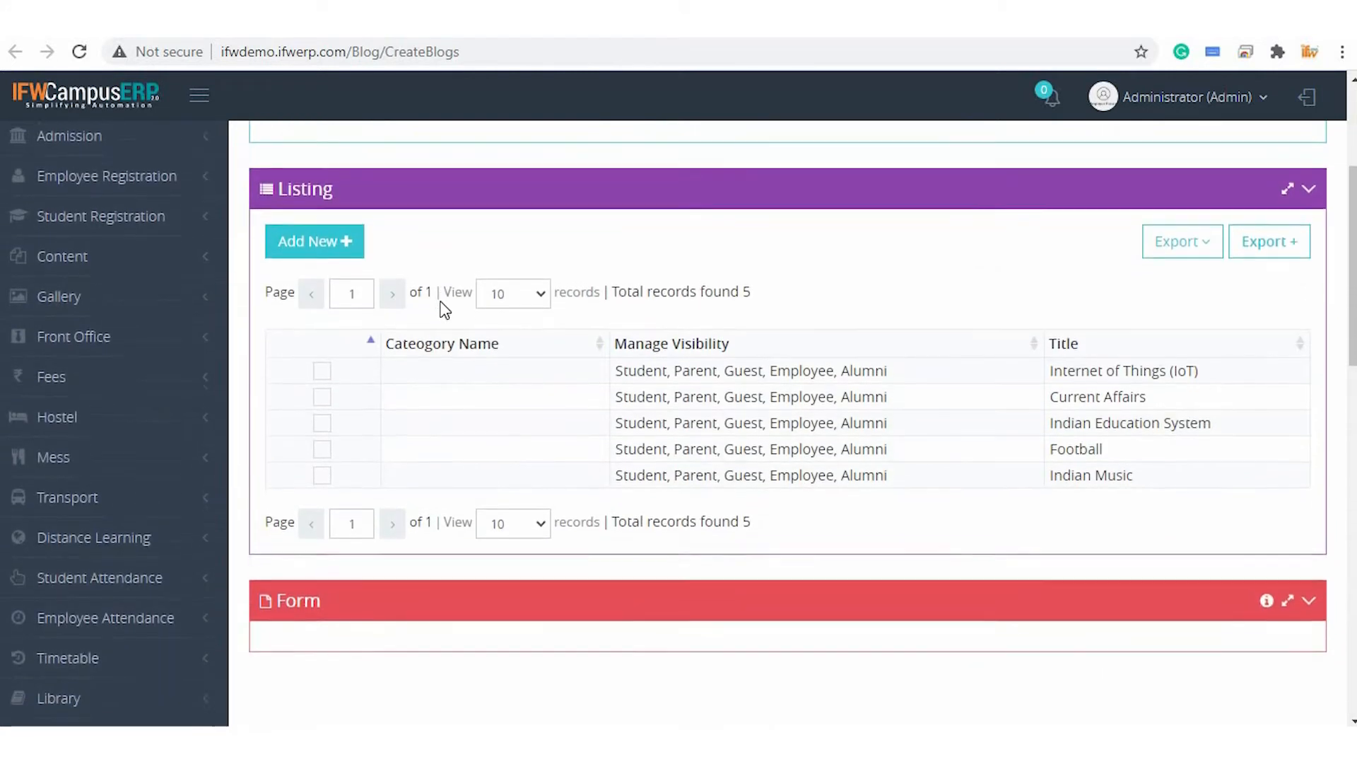
{"action": "scroll", "coordinate": [589, 334], "scroll_direction": "down", "scroll_amount": 7}
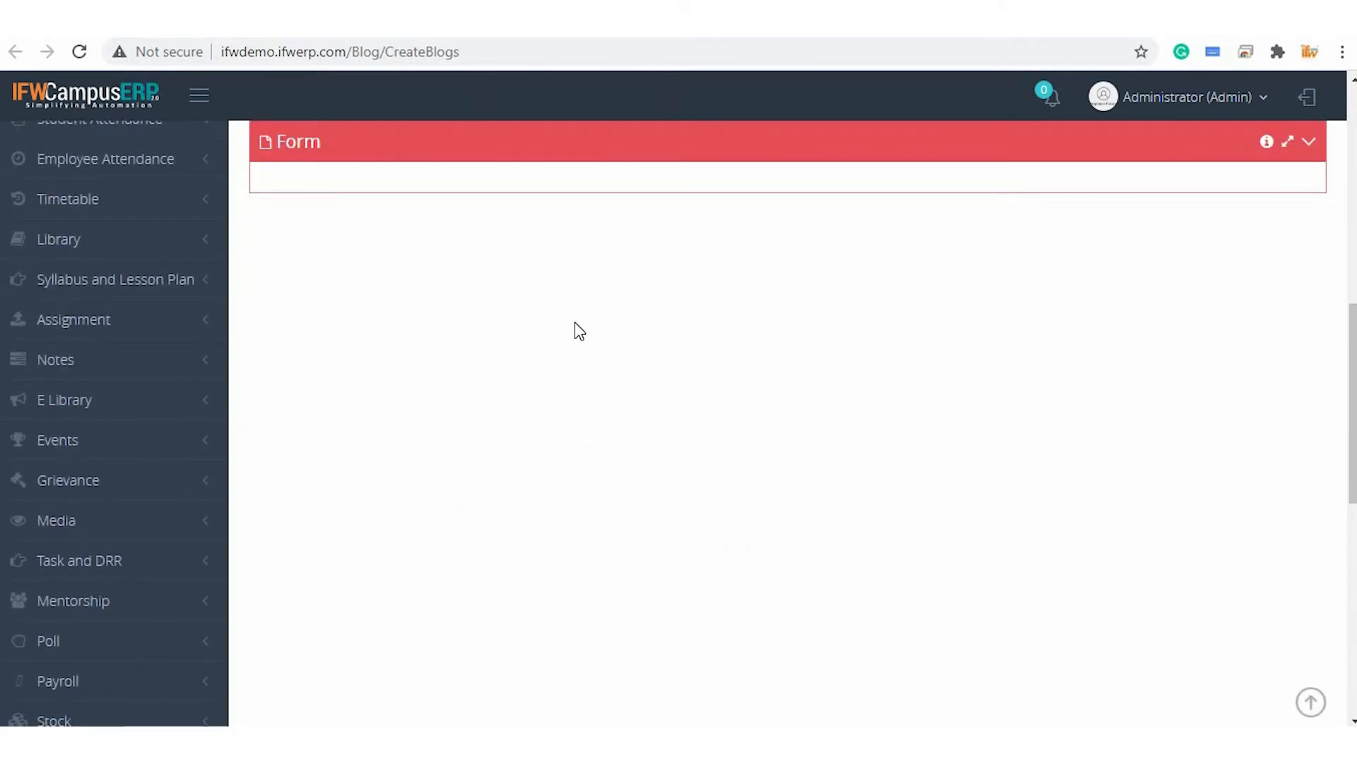
{"action": "left_click", "coordinate": [439, 223]}
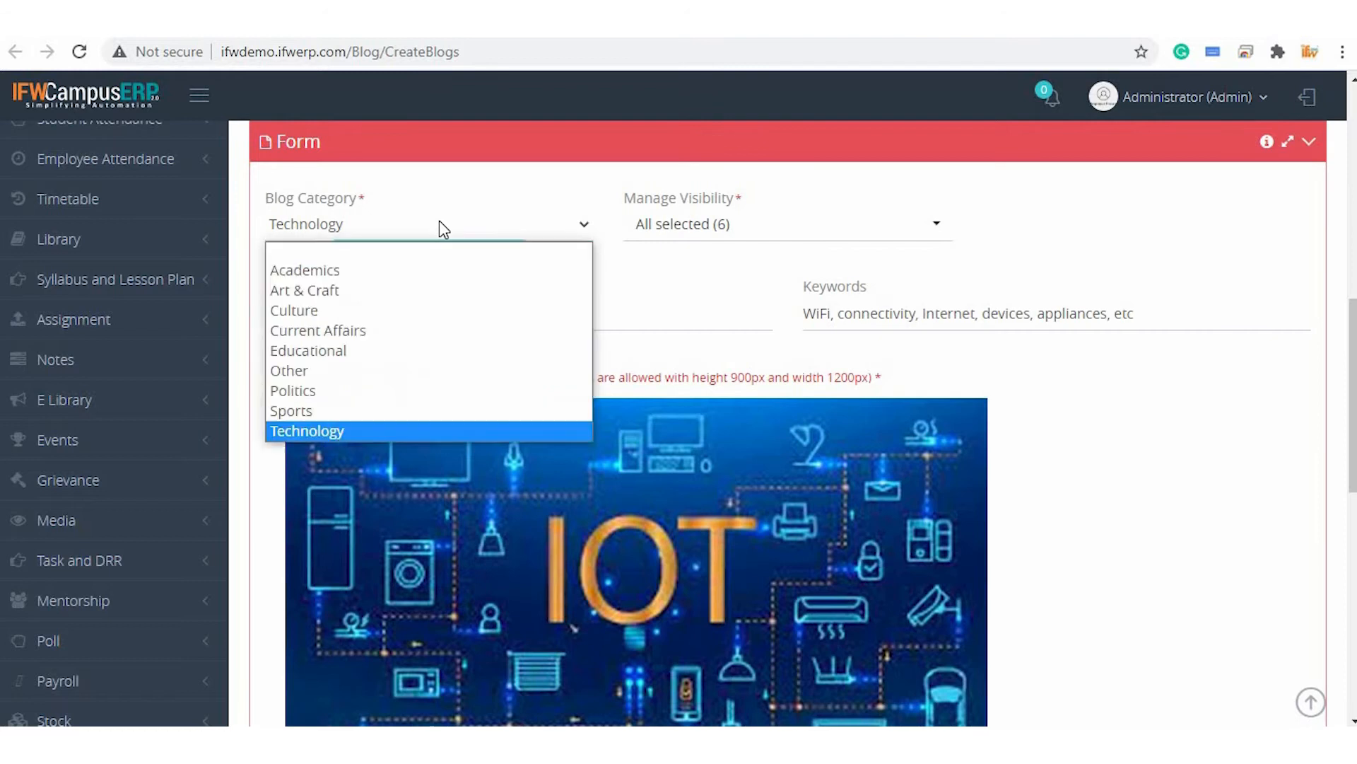
{"action": "left_click", "coordinate": [440, 224]}
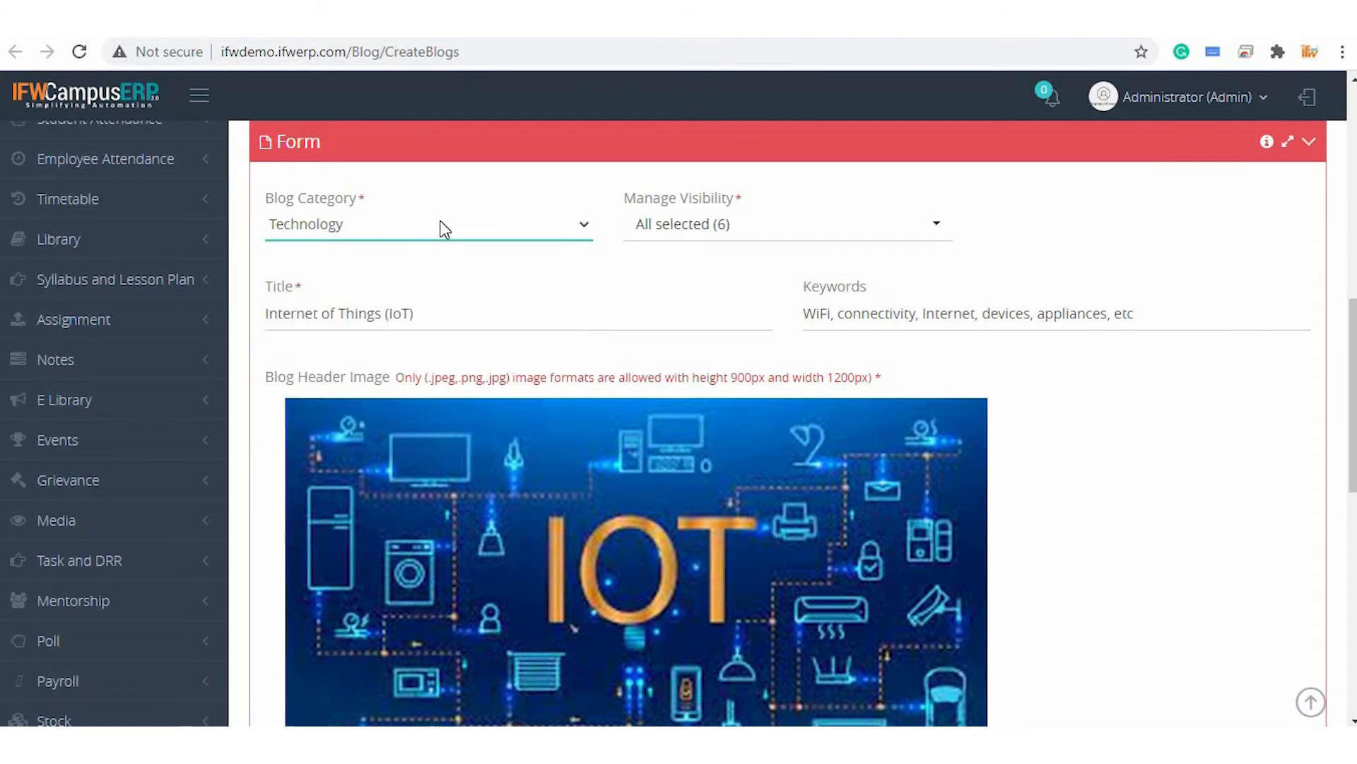
Remove Parent and Guest from the Internet of Things (IoT) blog's Manage Visibility
{"action": "left_click", "coordinate": [695, 240]}
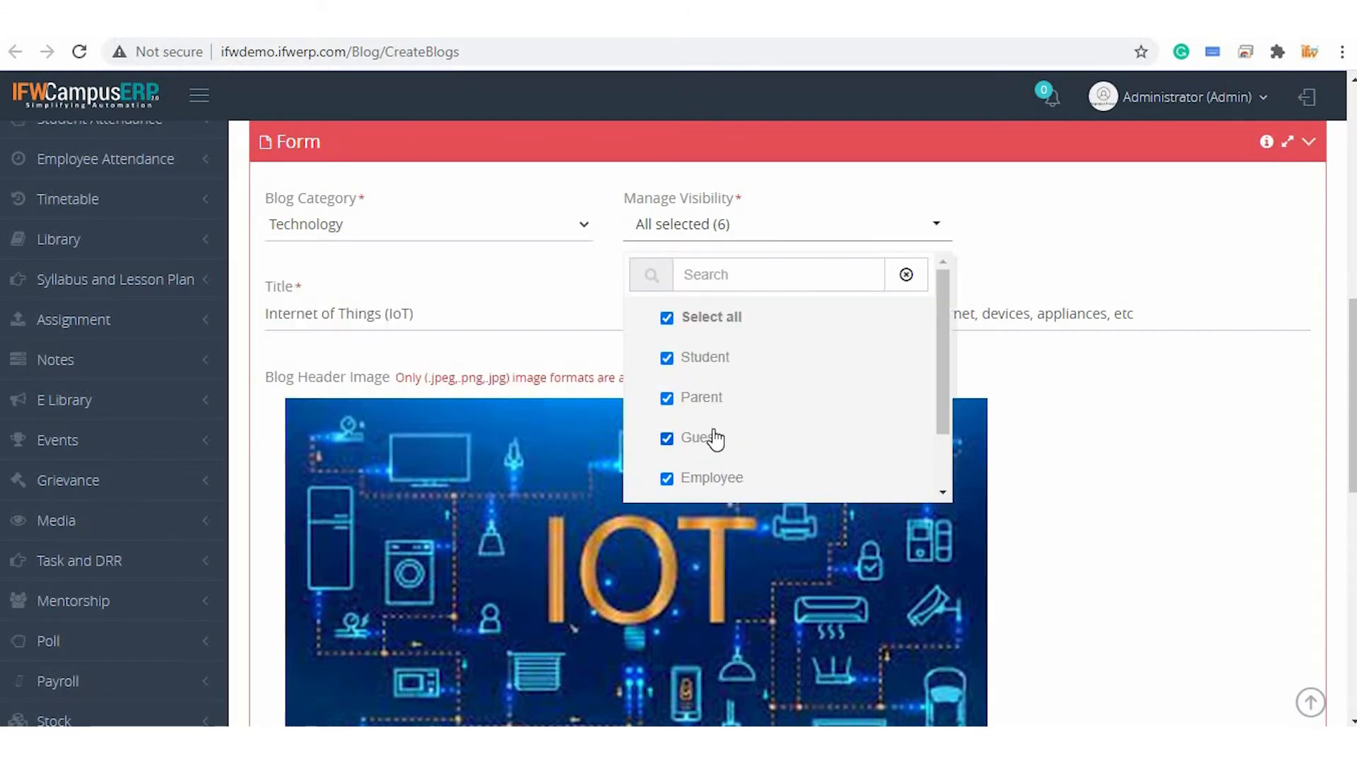
{"action": "scroll", "coordinate": [714, 439], "scroll_direction": "down", "scroll_amount": 1}
{"action": "scroll", "coordinate": [715, 439], "scroll_direction": "up", "scroll_amount": 2}
{"action": "left_click", "coordinate": [709, 445]}
{"action": "left_click", "coordinate": [707, 398]}
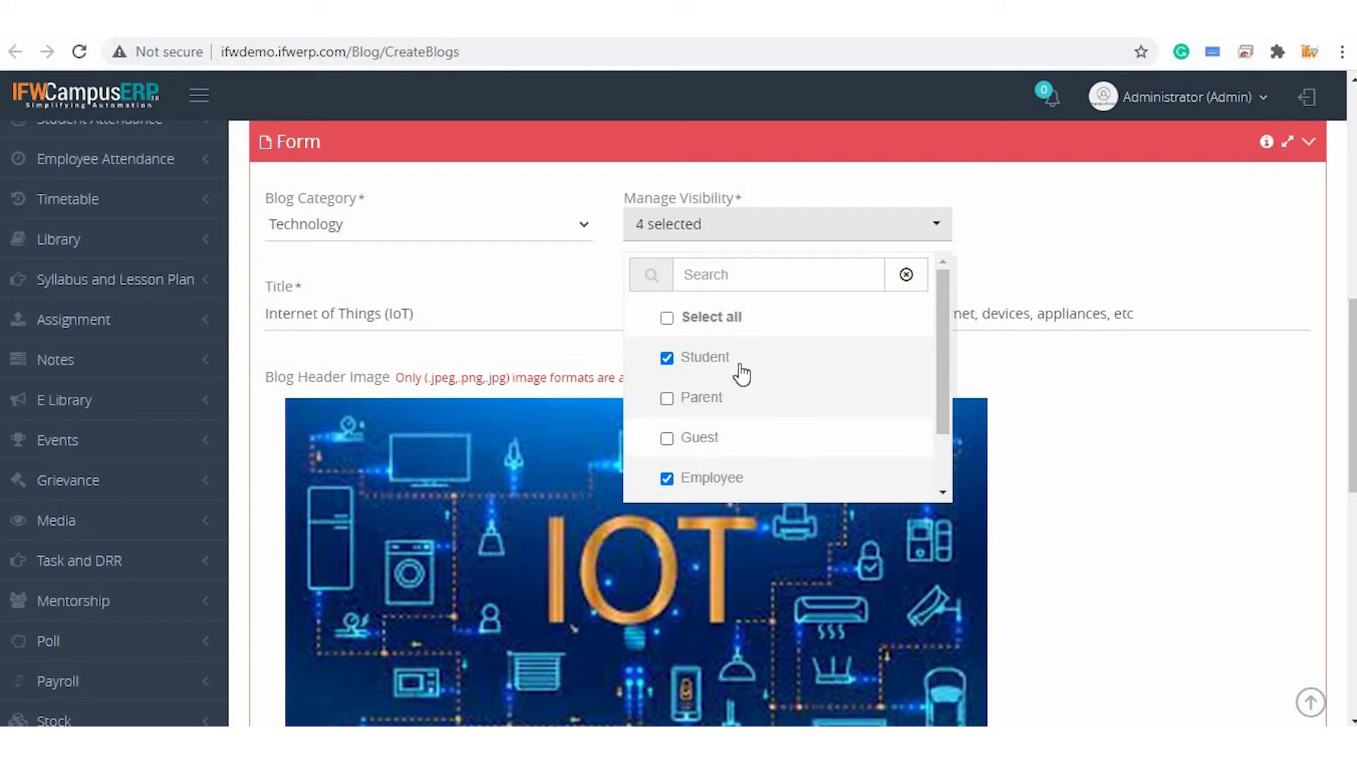
{"action": "scroll", "coordinate": [732, 364], "scroll_direction": "down", "scroll_amount": 3}
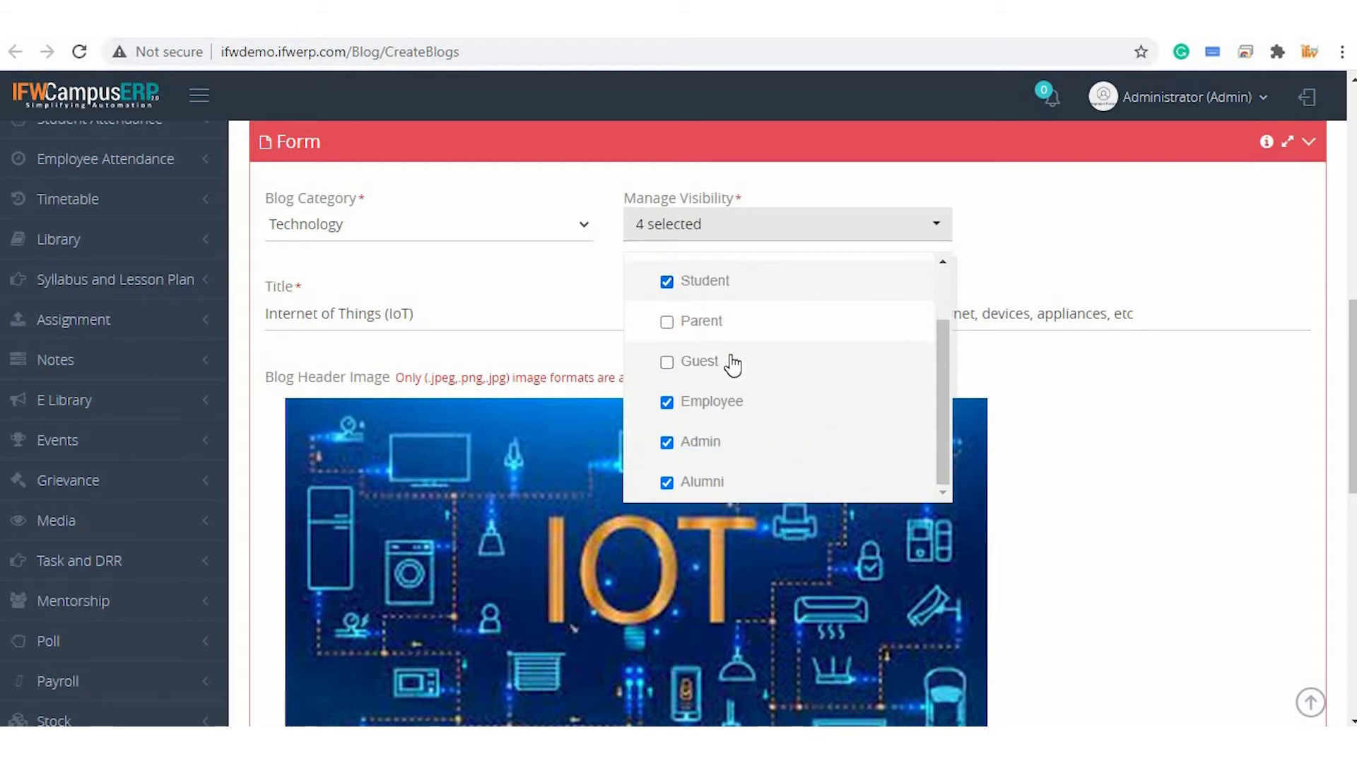
{"action": "scroll", "coordinate": [727, 362], "scroll_direction": "down", "scroll_amount": 1}
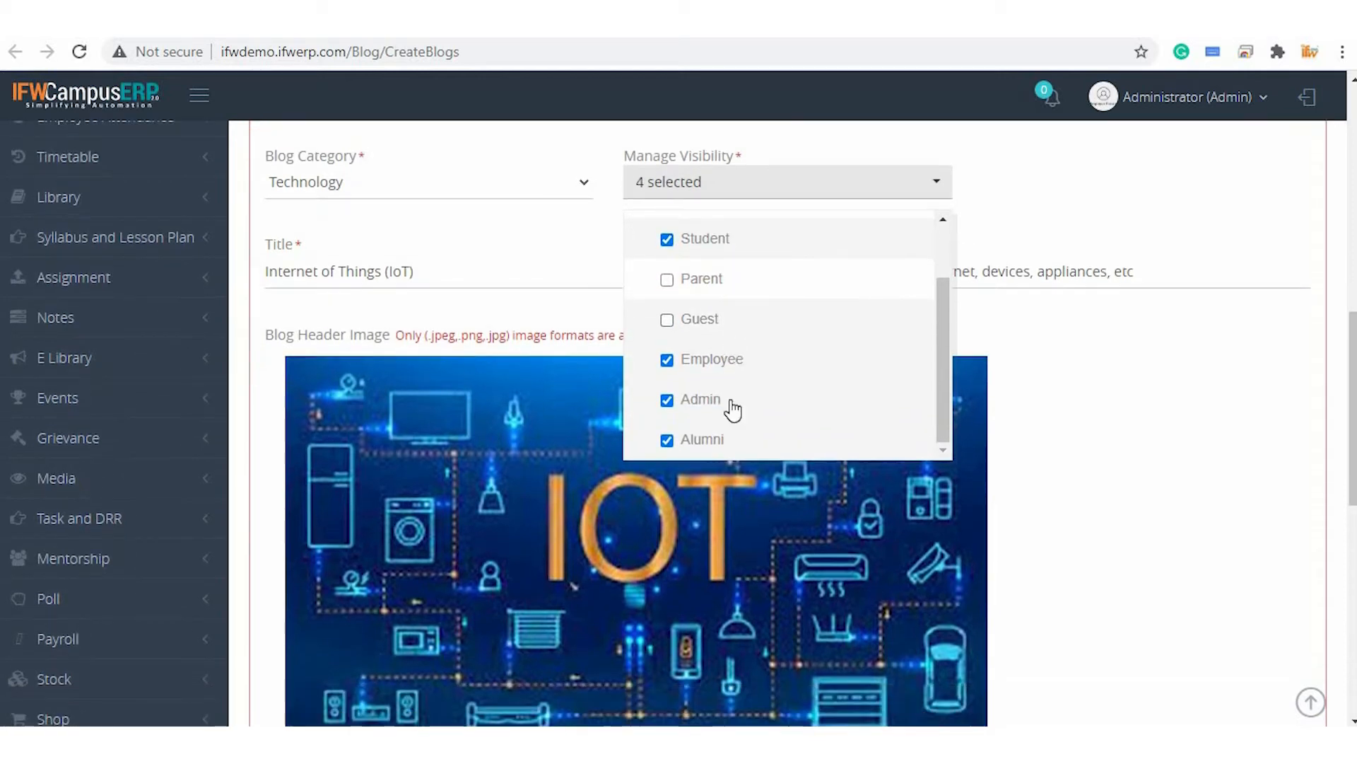
{"action": "left_click", "coordinate": [1042, 212]}
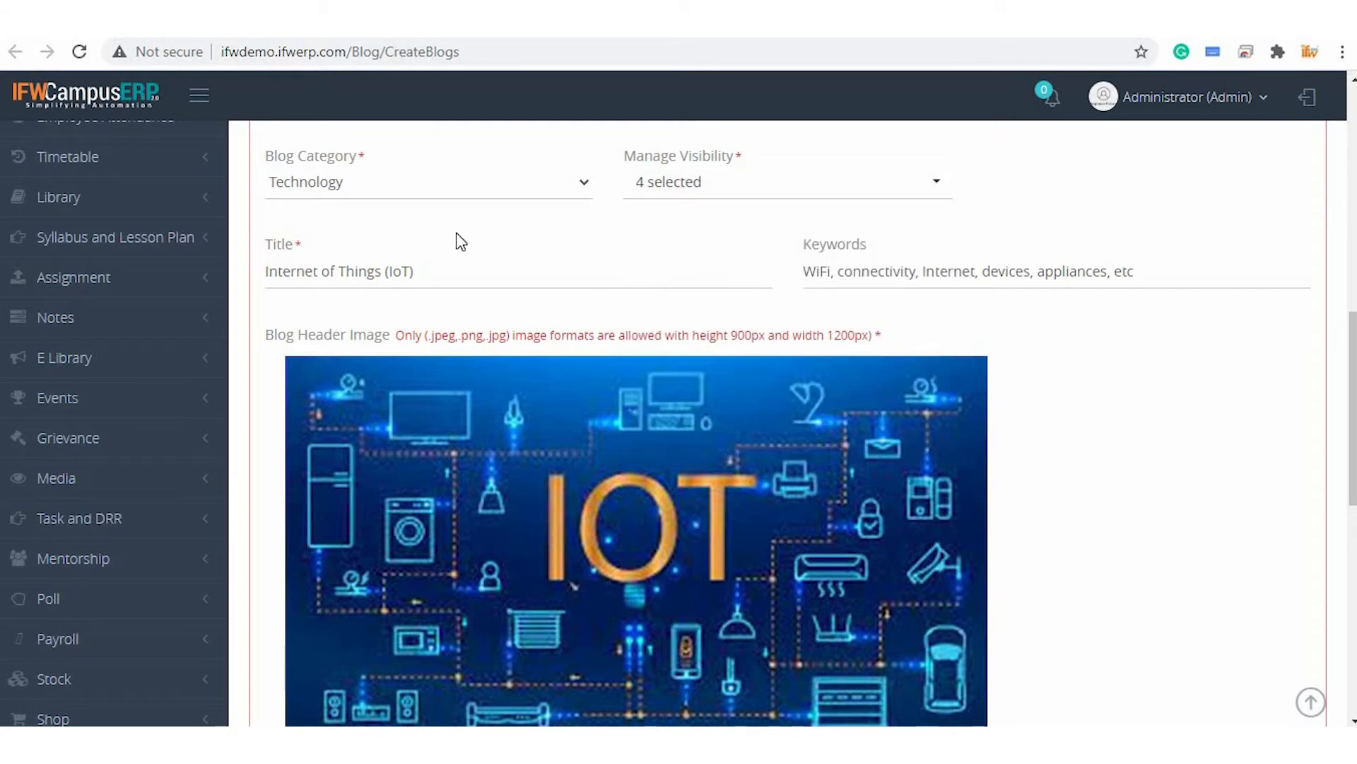
Review the IoT blog's title, keywords, header image and description, then save it
{"action": "left_click", "coordinate": [433, 276]}
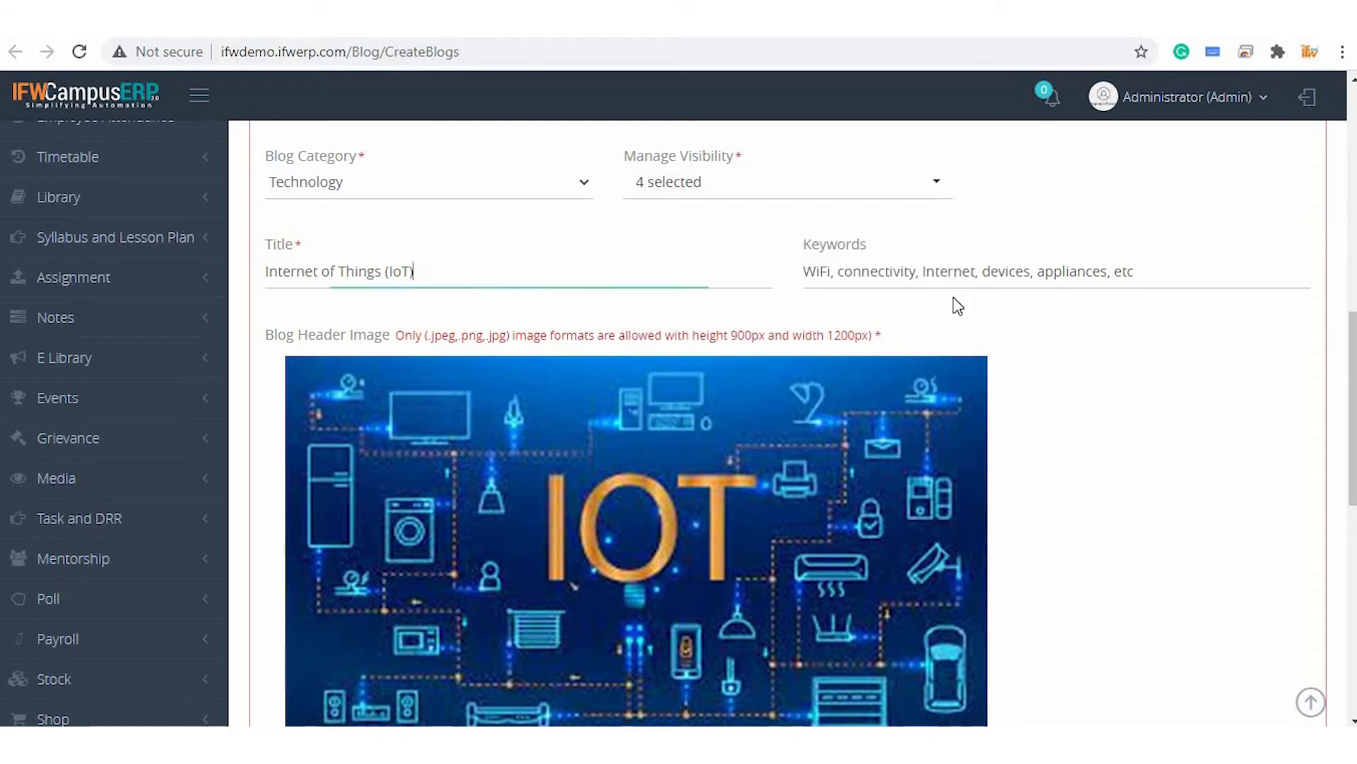
{"action": "left_click", "coordinate": [1178, 267]}
{"action": "scroll", "coordinate": [677, 445], "scroll_direction": "down", "scroll_amount": 3}
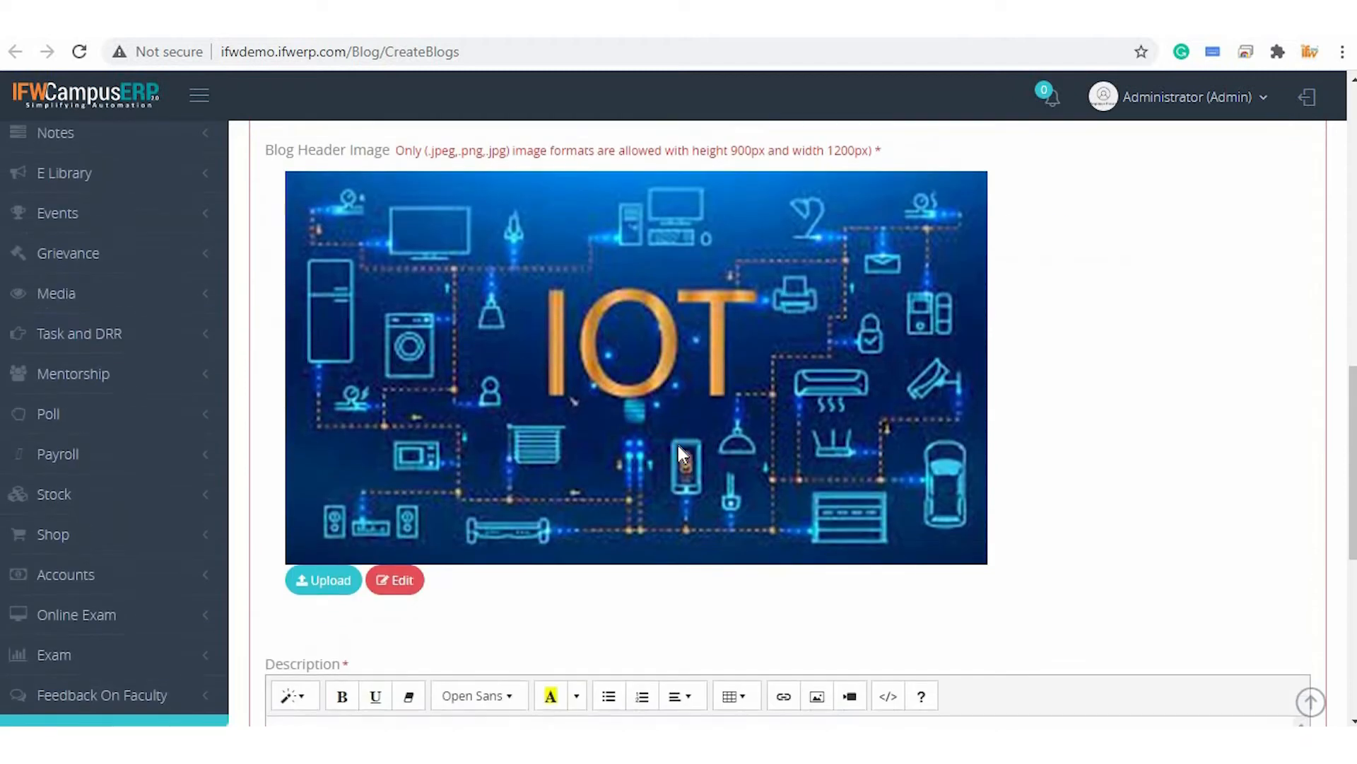
{"action": "scroll", "coordinate": [677, 446], "scroll_direction": "up", "scroll_amount": 1}
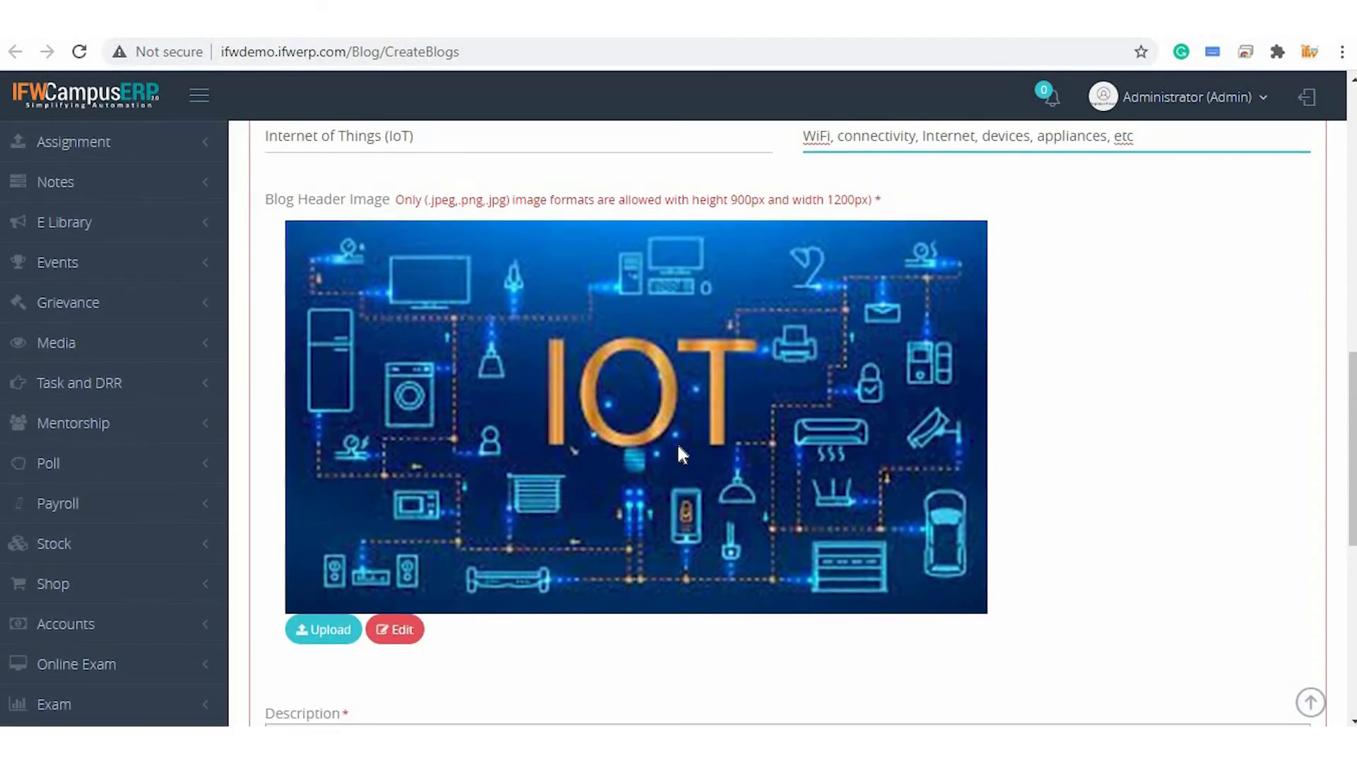
{"action": "scroll", "coordinate": [678, 449], "scroll_direction": "down", "scroll_amount": 5}
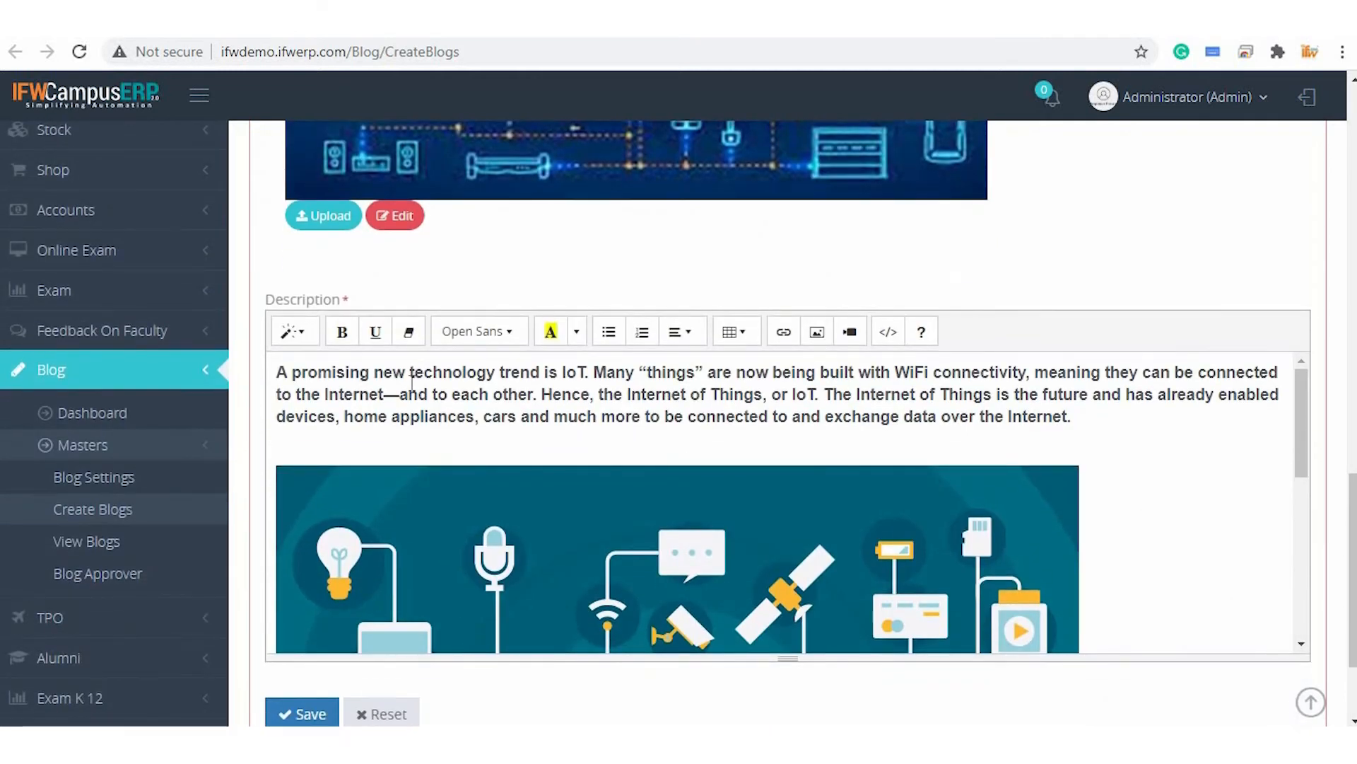
{"action": "scroll", "coordinate": [811, 434], "scroll_direction": "down", "scroll_amount": 5}
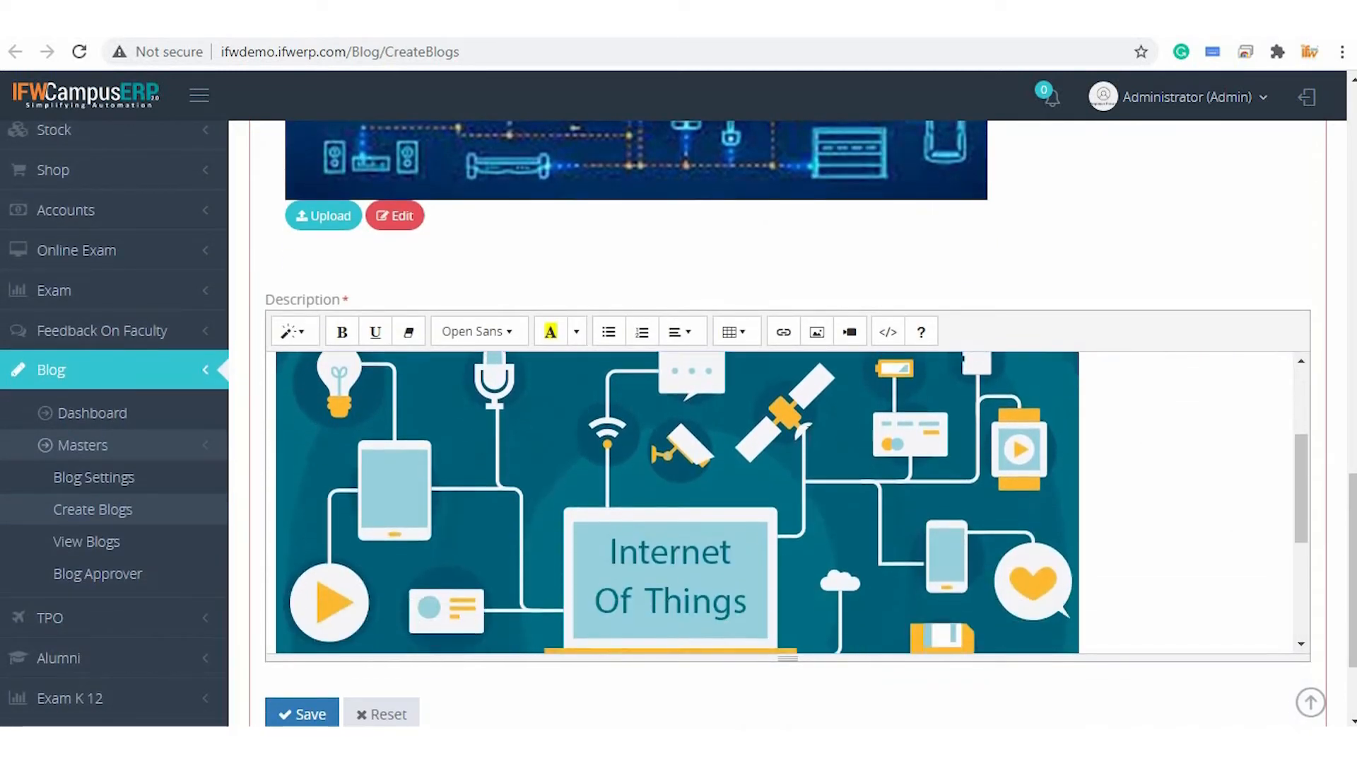
{"action": "scroll", "coordinate": [803, 434], "scroll_direction": "down", "scroll_amount": 1}
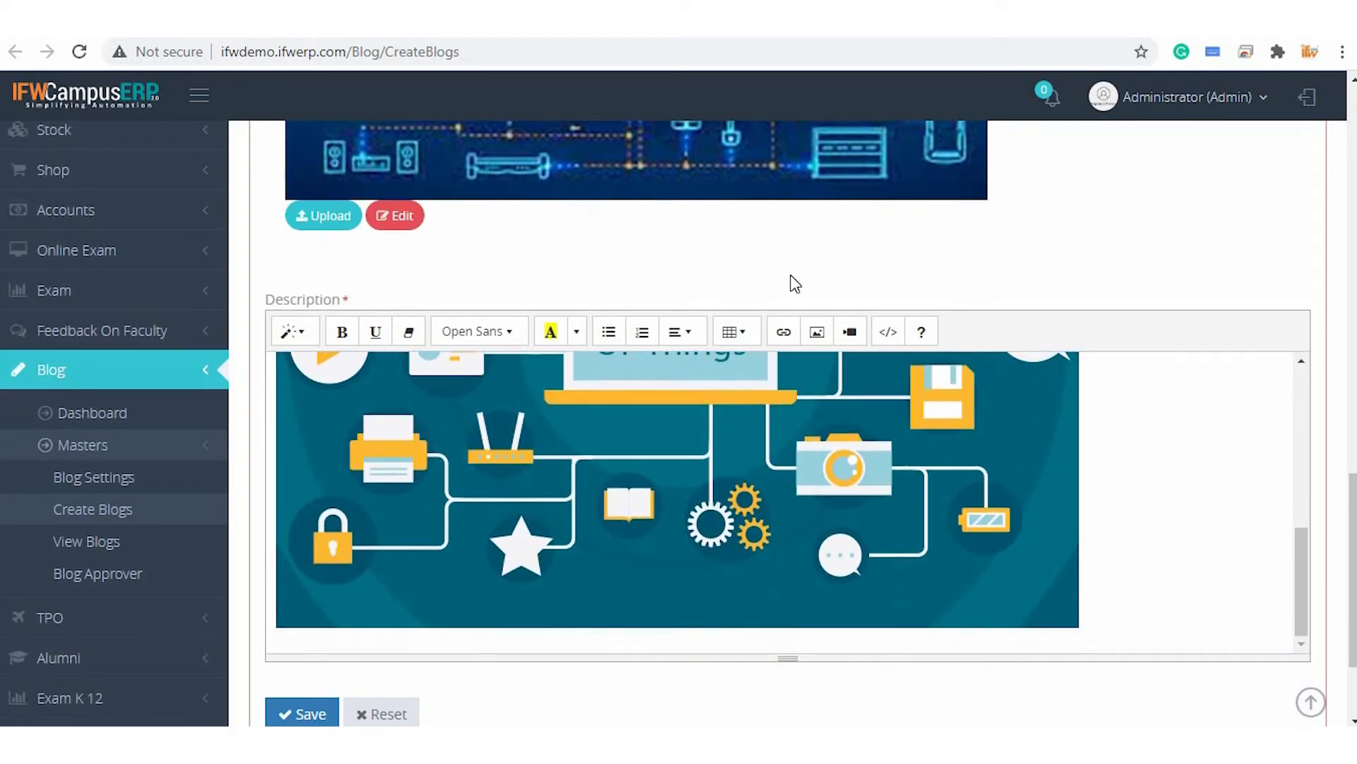
{"action": "left_click", "coordinate": [731, 336]}
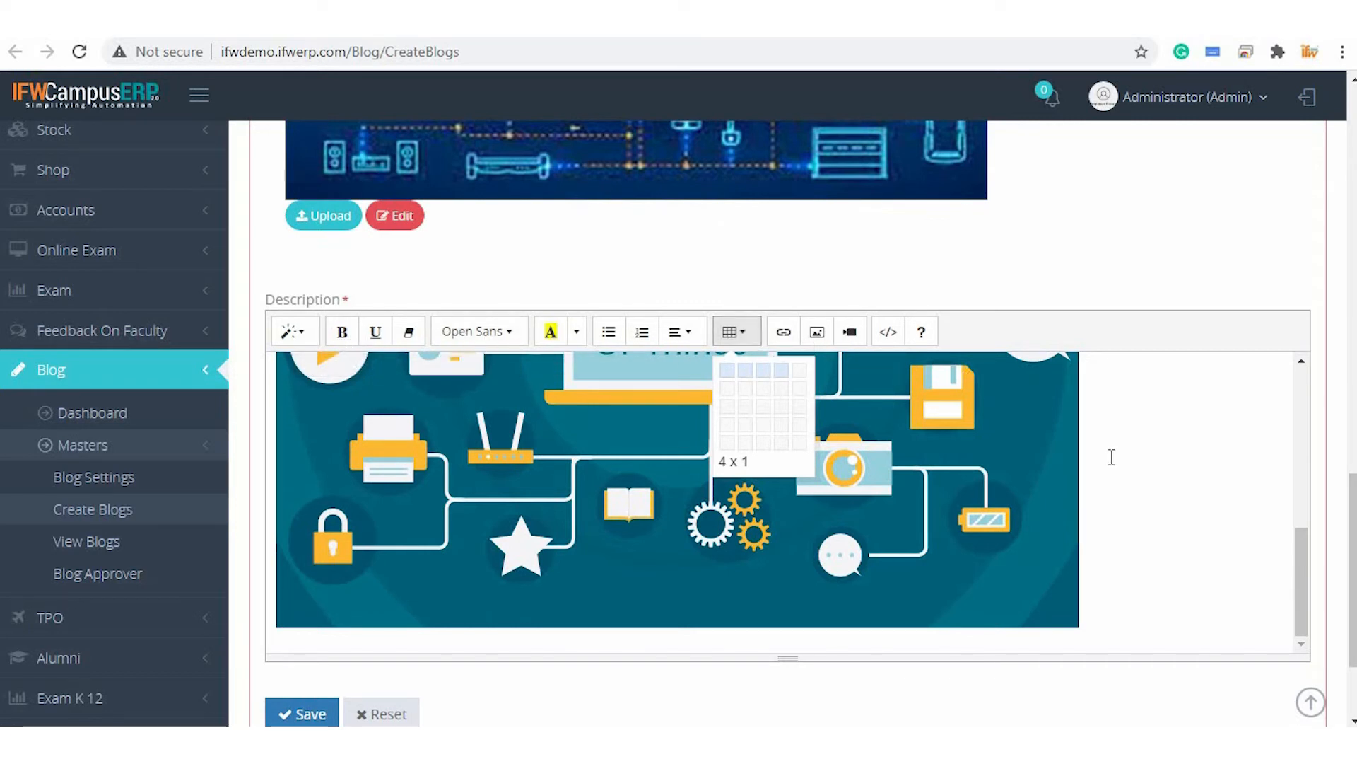
{"action": "scroll", "coordinate": [1110, 454], "scroll_direction": "up", "scroll_amount": 10}
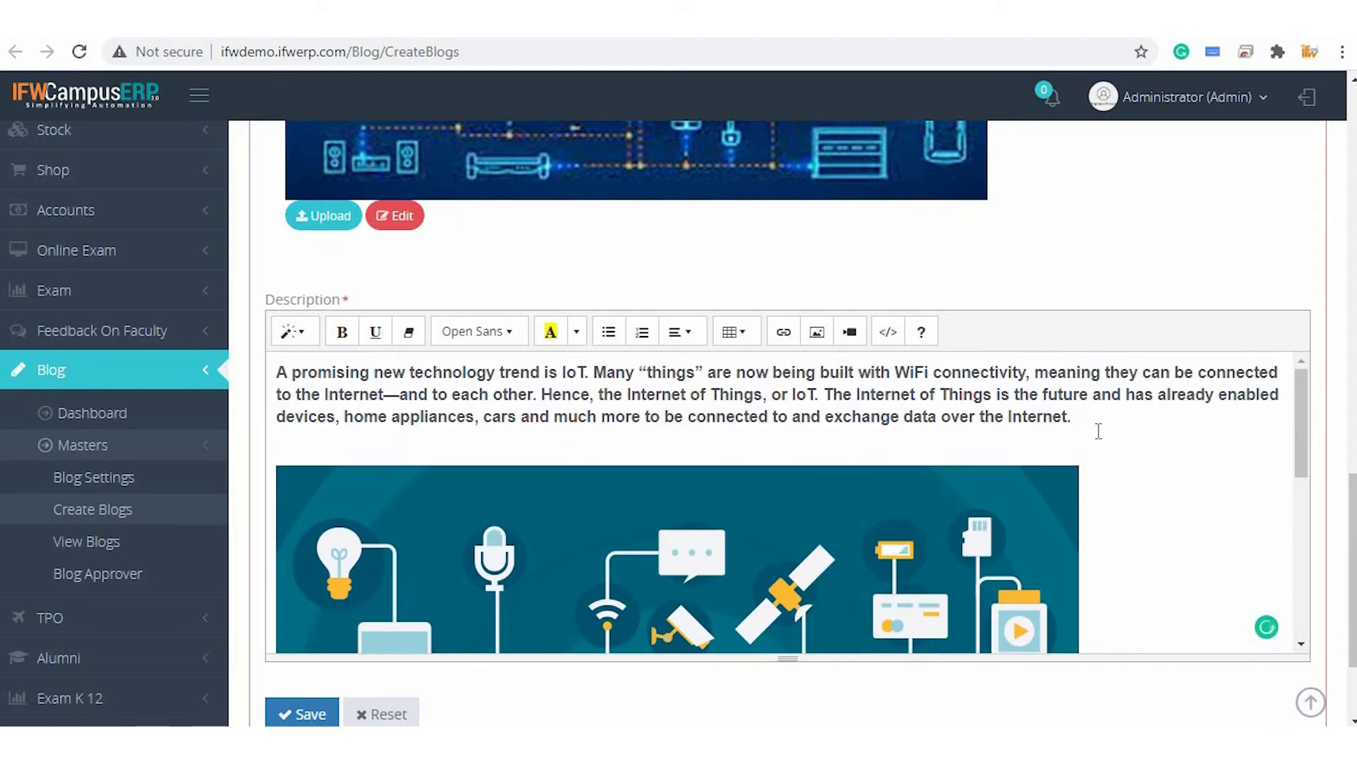
{"action": "scroll", "coordinate": [1099, 430], "scroll_direction": "down", "scroll_amount": 3}
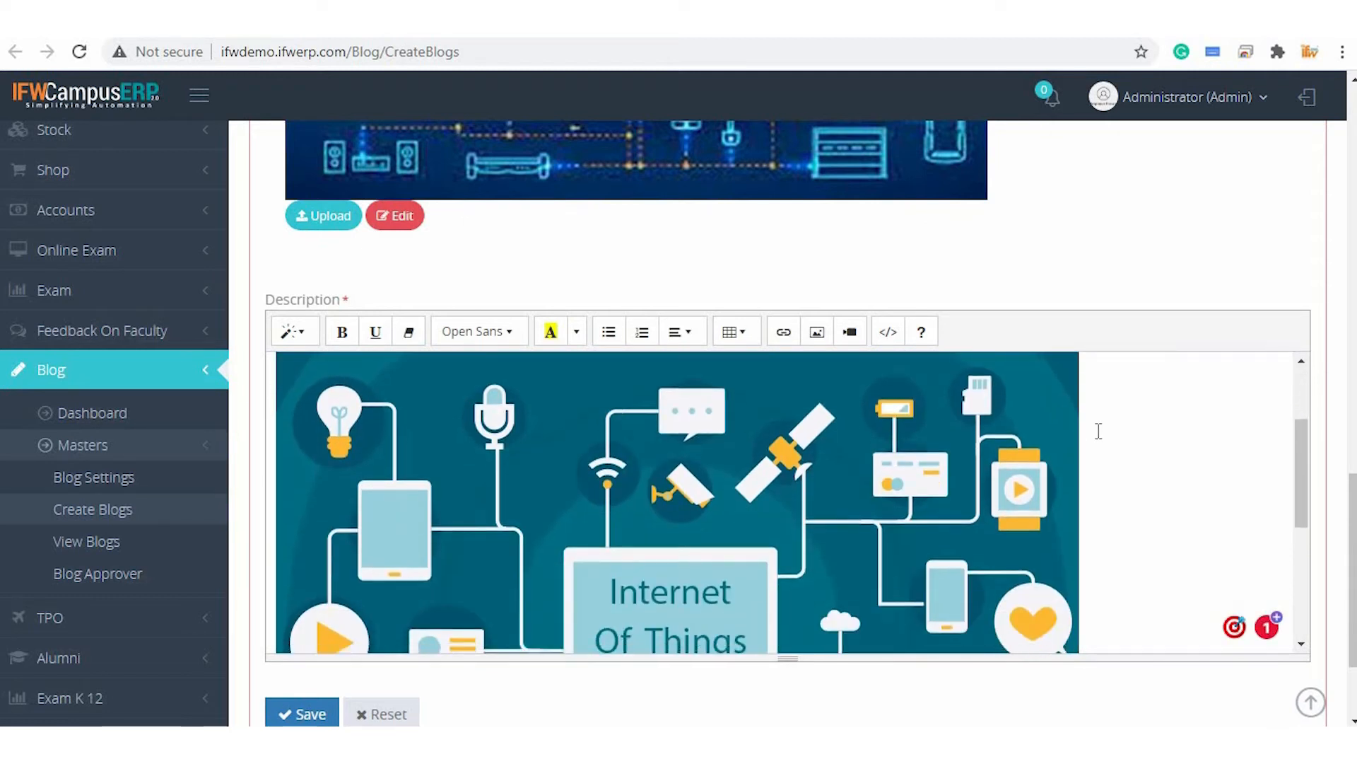
{"action": "scroll", "coordinate": [1099, 430], "scroll_direction": "down", "scroll_amount": 4}
{"action": "scroll", "coordinate": [1178, 231], "scroll_direction": "down", "scroll_amount": 2}
{"action": "left_click", "coordinate": [316, 570]}
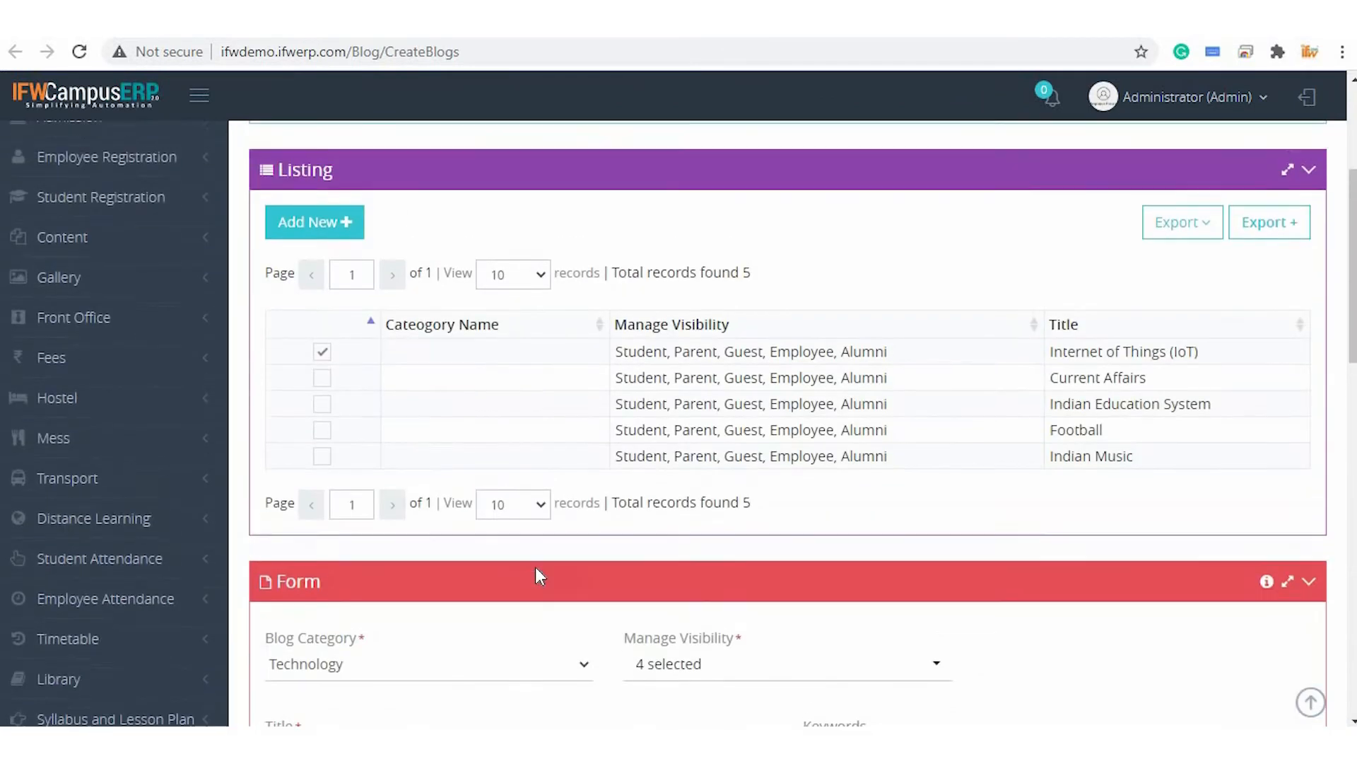
Select another blog record and set its Blog Category to Educational
{"action": "left_click", "coordinate": [324, 483]}
{"action": "left_click", "coordinate": [488, 227]}
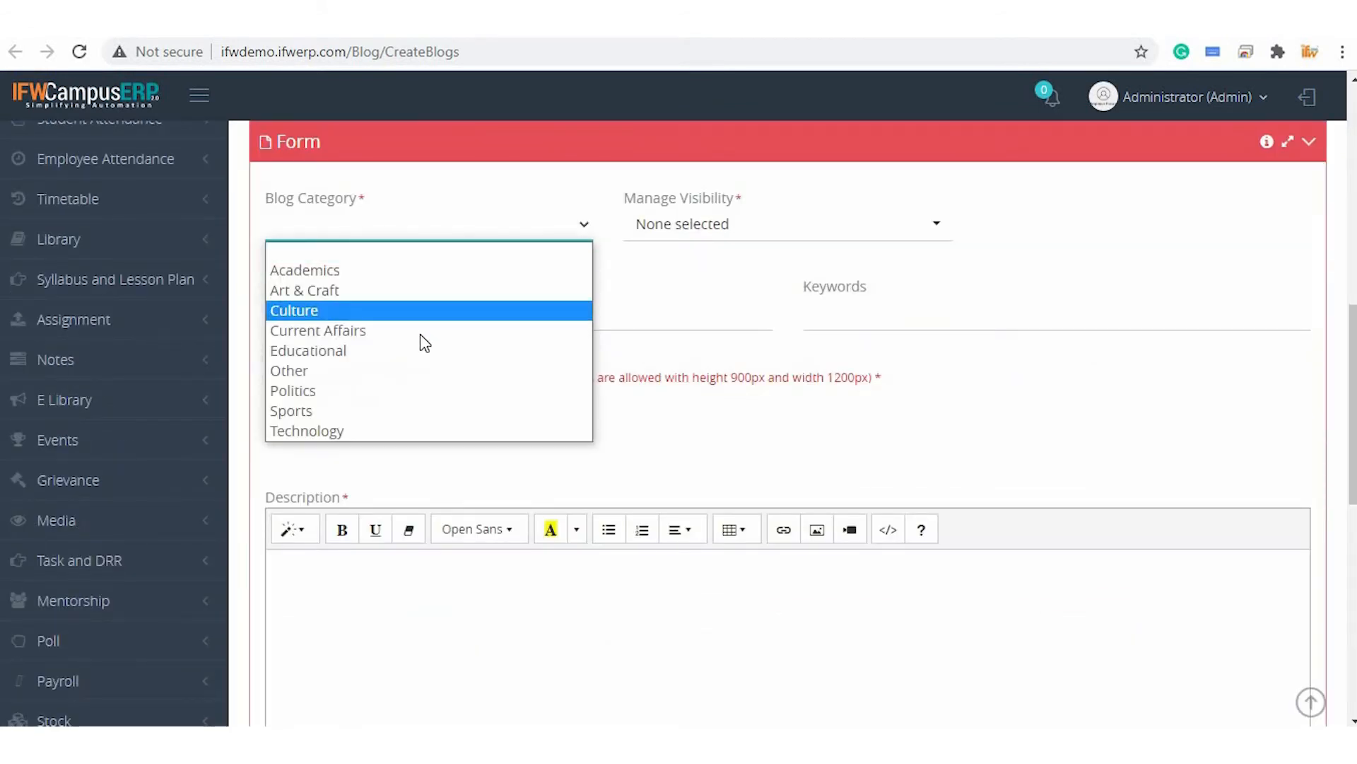
{"action": "left_click", "coordinate": [427, 351]}
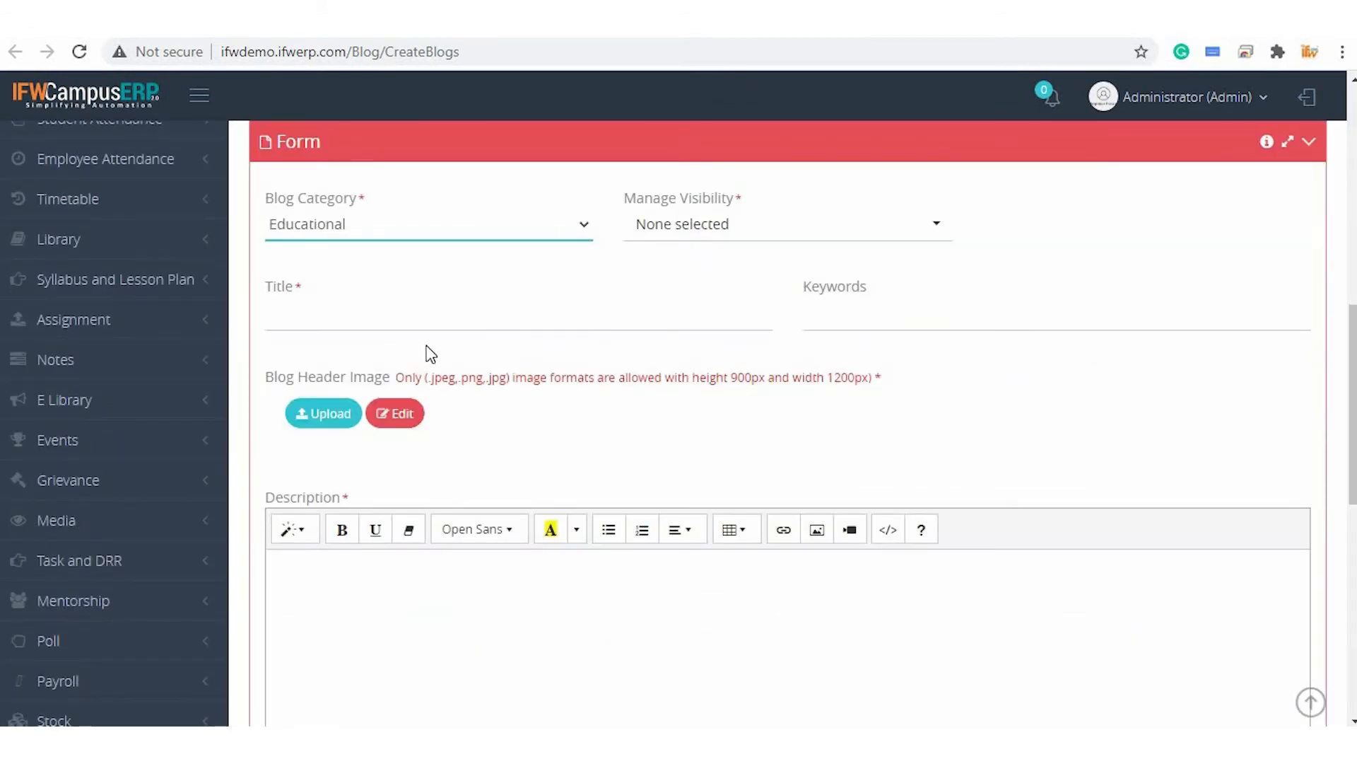
{"action": "left_click", "coordinate": [728, 237]}
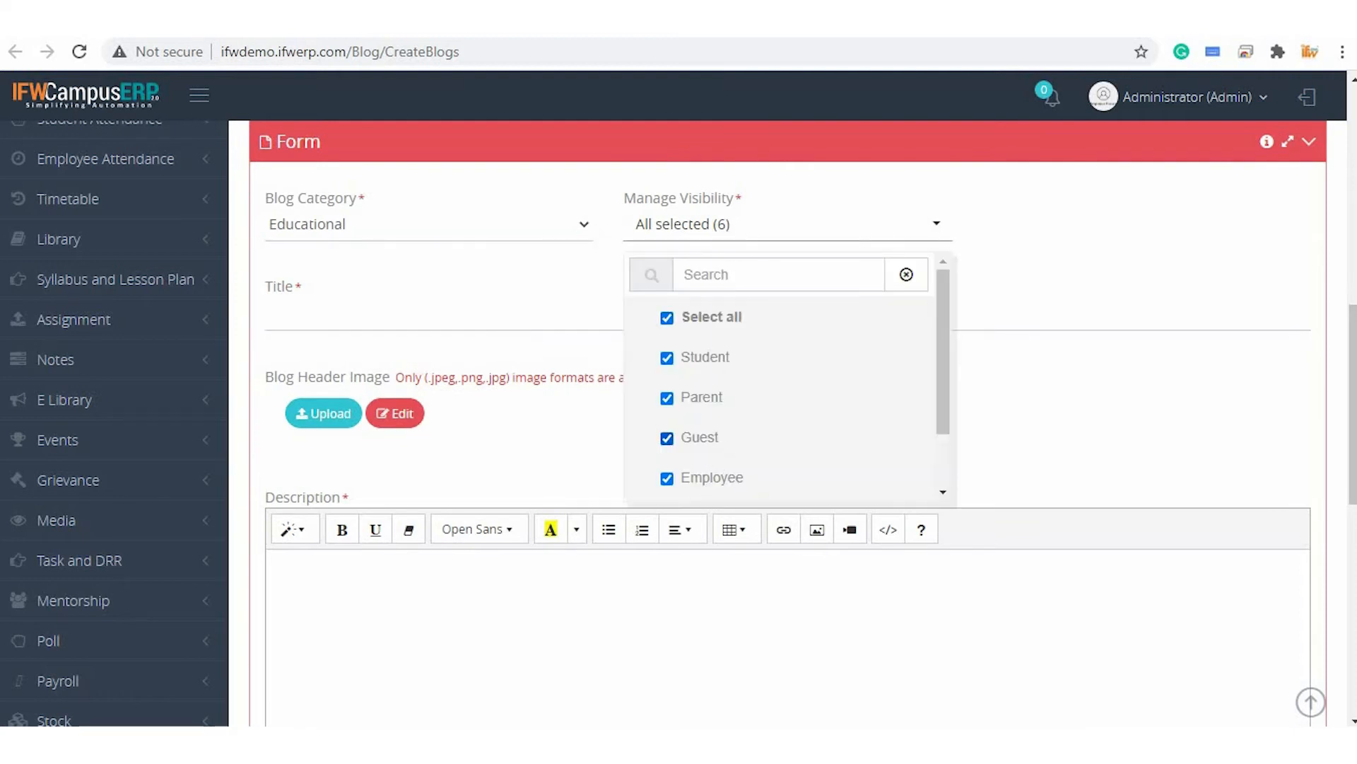
{"action": "left_click", "coordinate": [1023, 224]}
Open the Edit Picture dialog for the Indian Education System blog's header image
{"action": "left_click", "coordinate": [449, 302]}
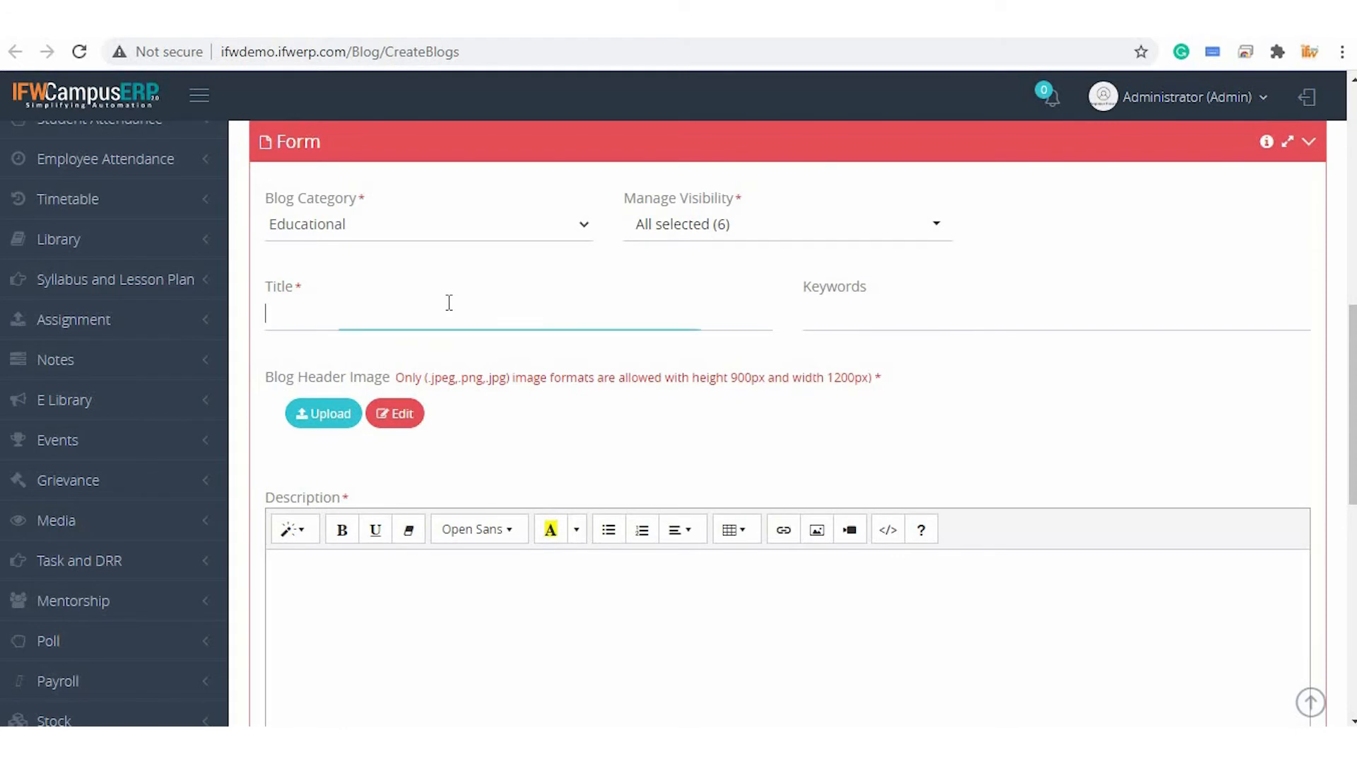
{"action": "scroll", "coordinate": [449, 301], "scroll_direction": "down", "scroll_amount": 1}
{"action": "left_click", "coordinate": [902, 228]}
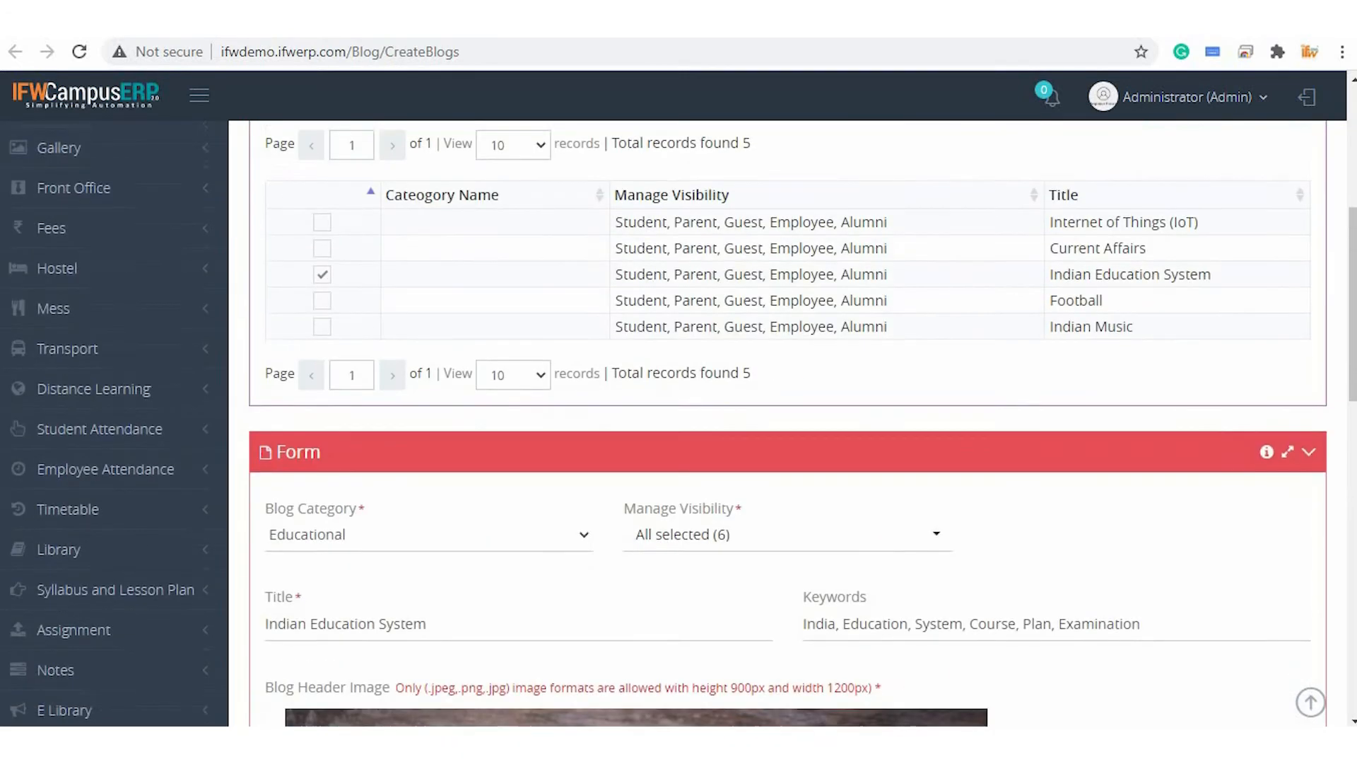
{"action": "scroll", "coordinate": [503, 678], "scroll_direction": "down", "scroll_amount": 3}
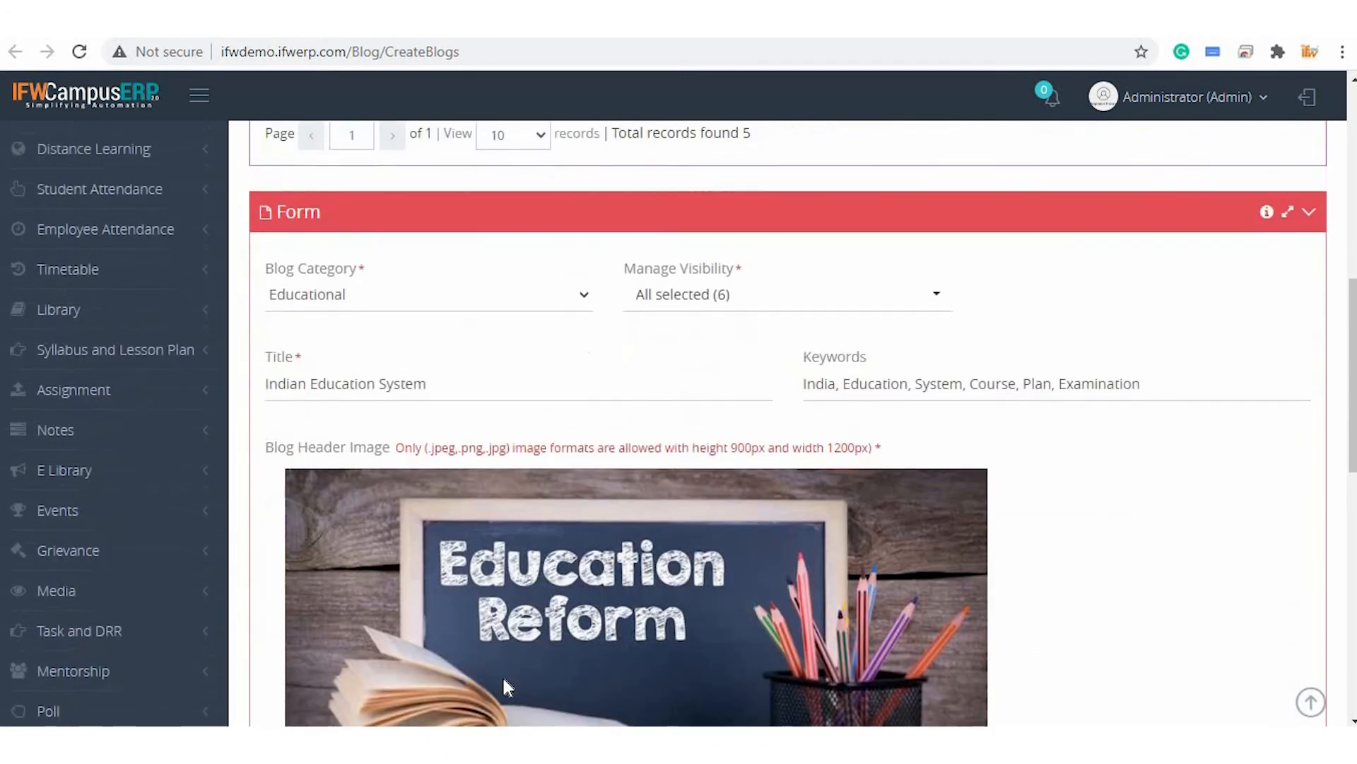
{"action": "scroll", "coordinate": [503, 678], "scroll_direction": "down", "scroll_amount": 2}
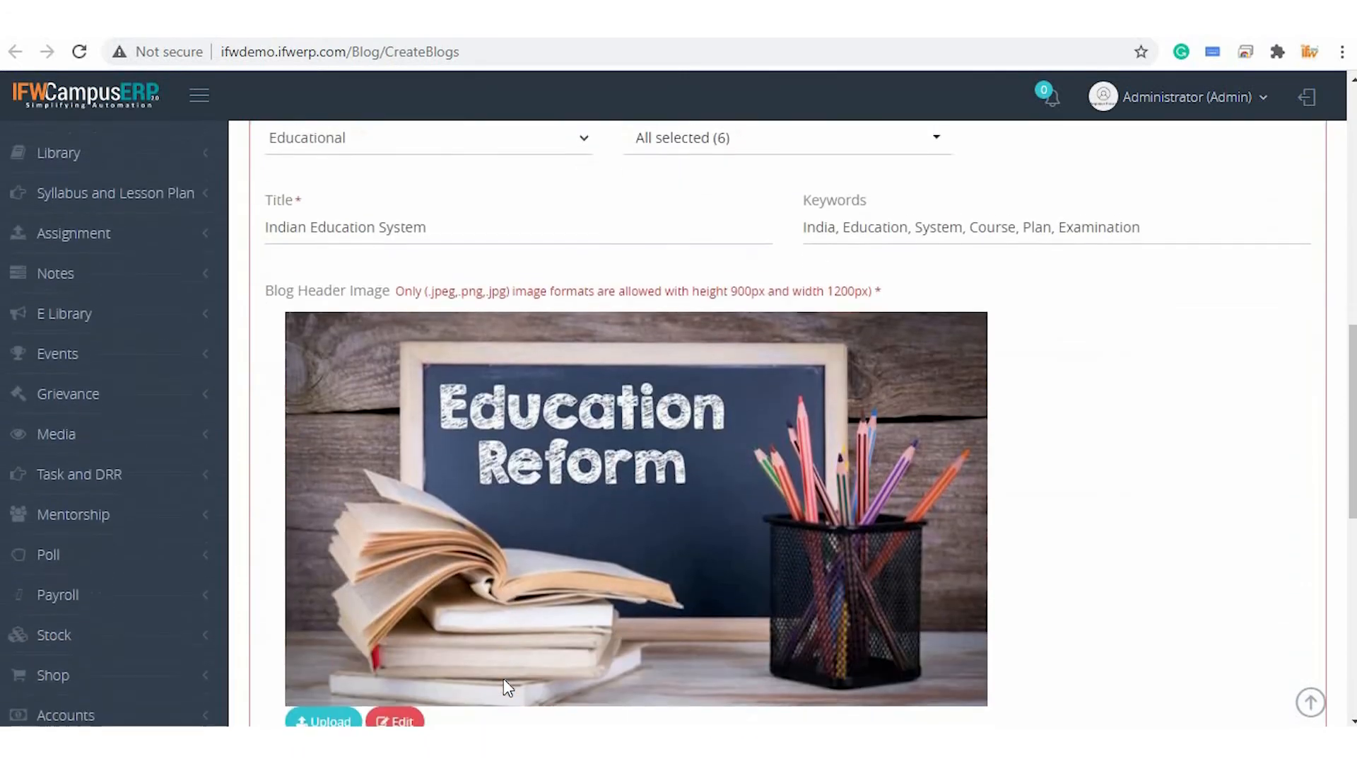
{"action": "scroll", "coordinate": [503, 677], "scroll_direction": "down", "scroll_amount": 2}
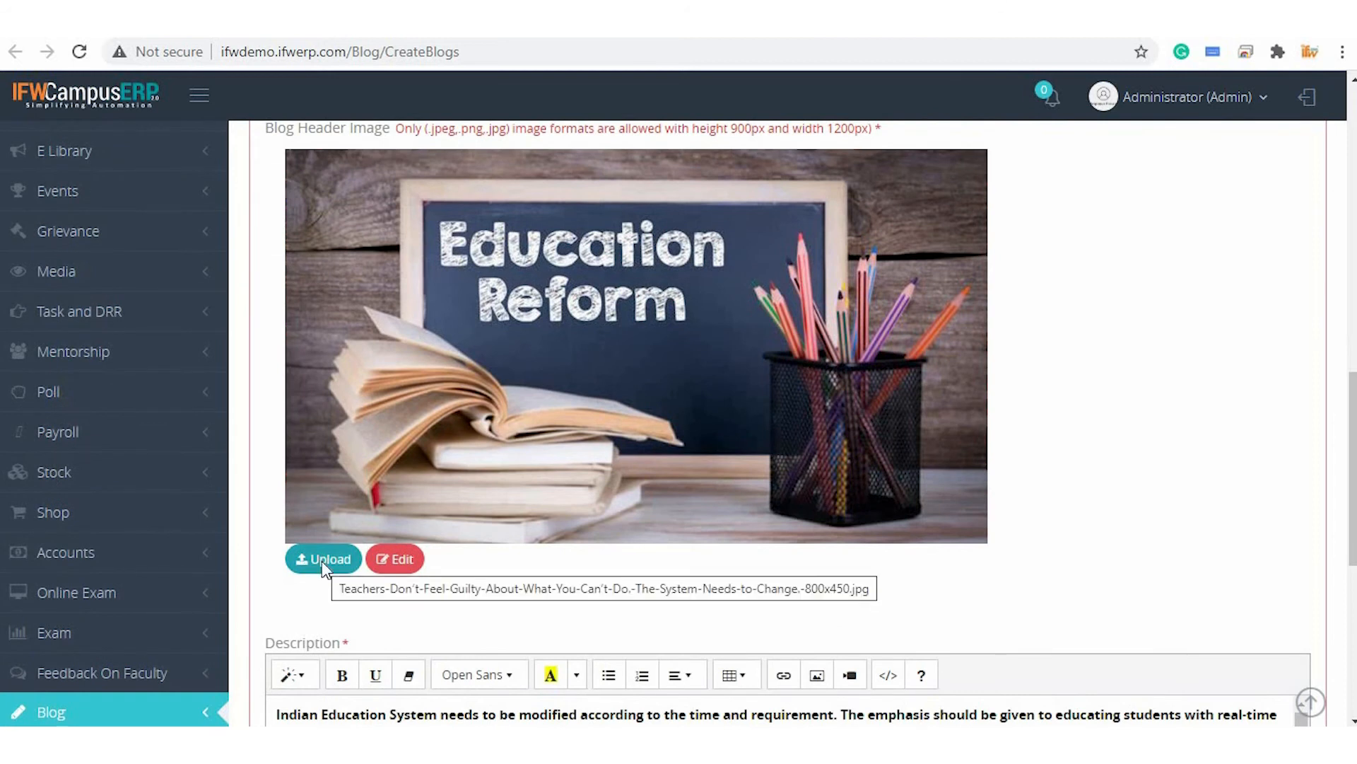
{"action": "left_click", "coordinate": [396, 560]}
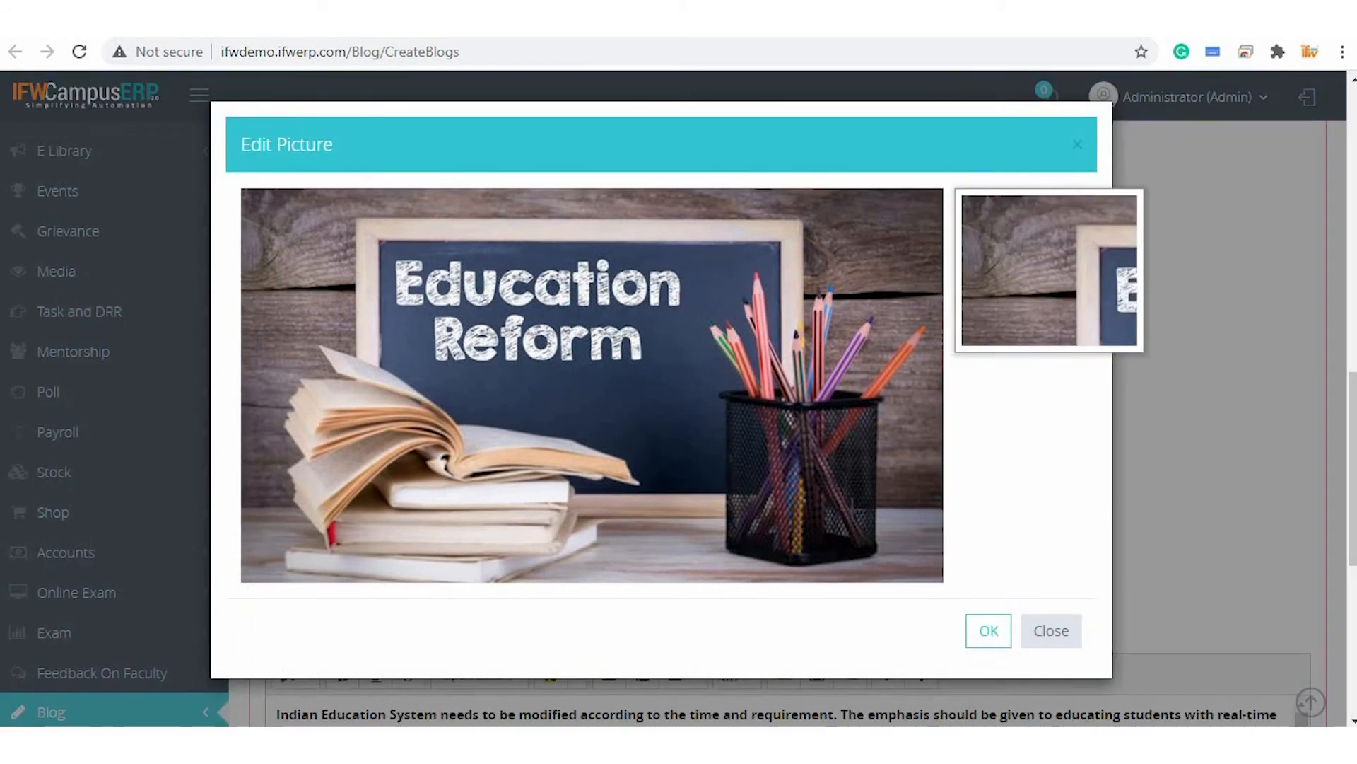
Close the Edit Picture dialog and scroll through the Indian Education System blog's description
{"action": "left_click", "coordinate": [1064, 640]}
{"action": "left_click", "coordinate": [1183, 493]}
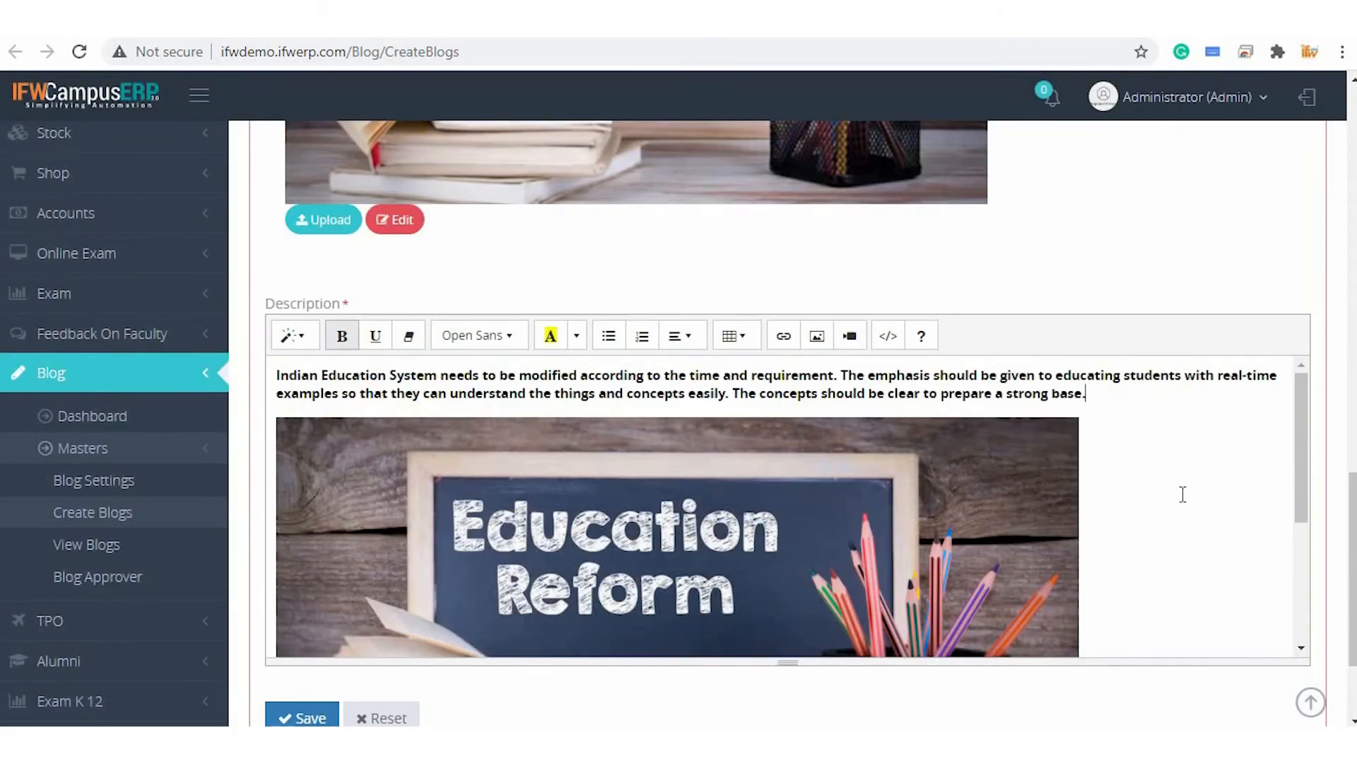
{"action": "scroll", "coordinate": [1182, 493], "scroll_direction": "down", "scroll_amount": 3}
{"action": "scroll", "coordinate": [1183, 493], "scroll_direction": "up", "scroll_amount": 3}
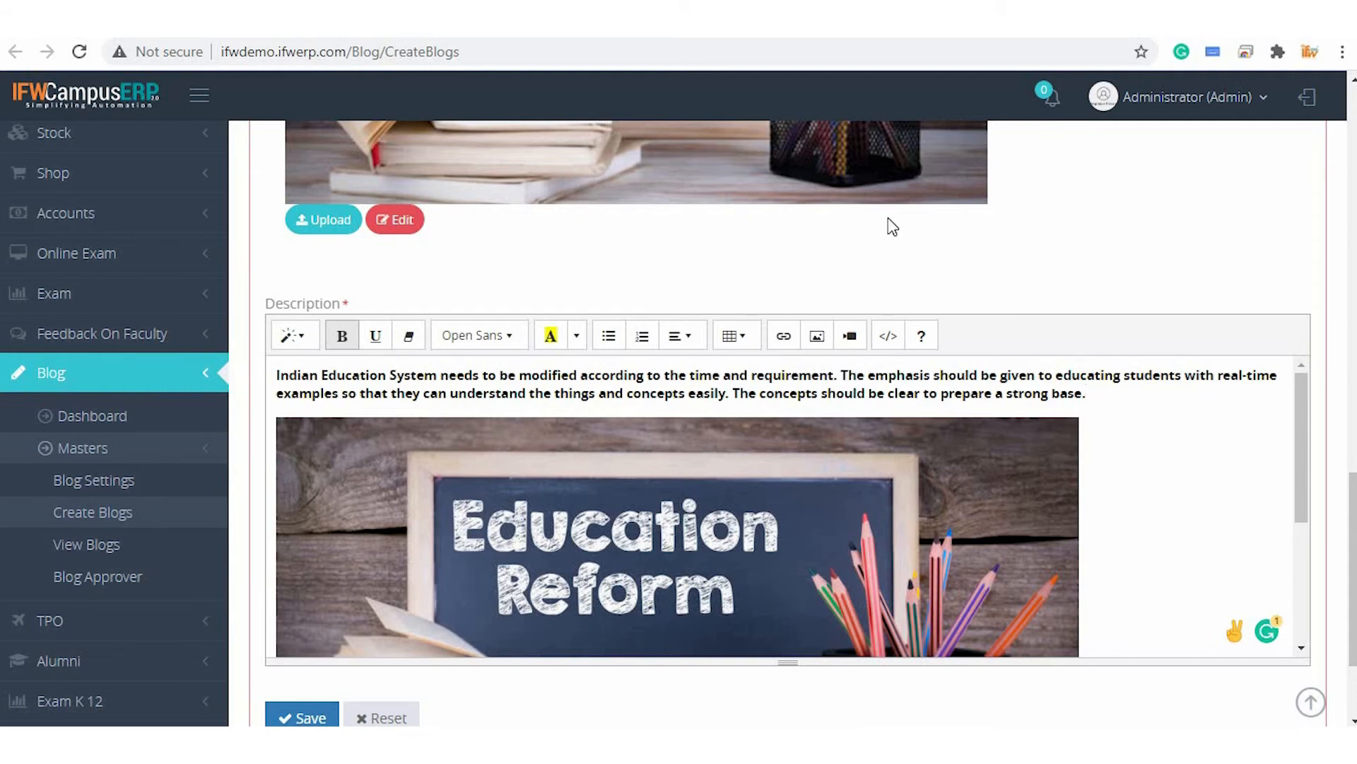
{"action": "scroll", "coordinate": [901, 296], "scroll_direction": "down", "scroll_amount": 3}
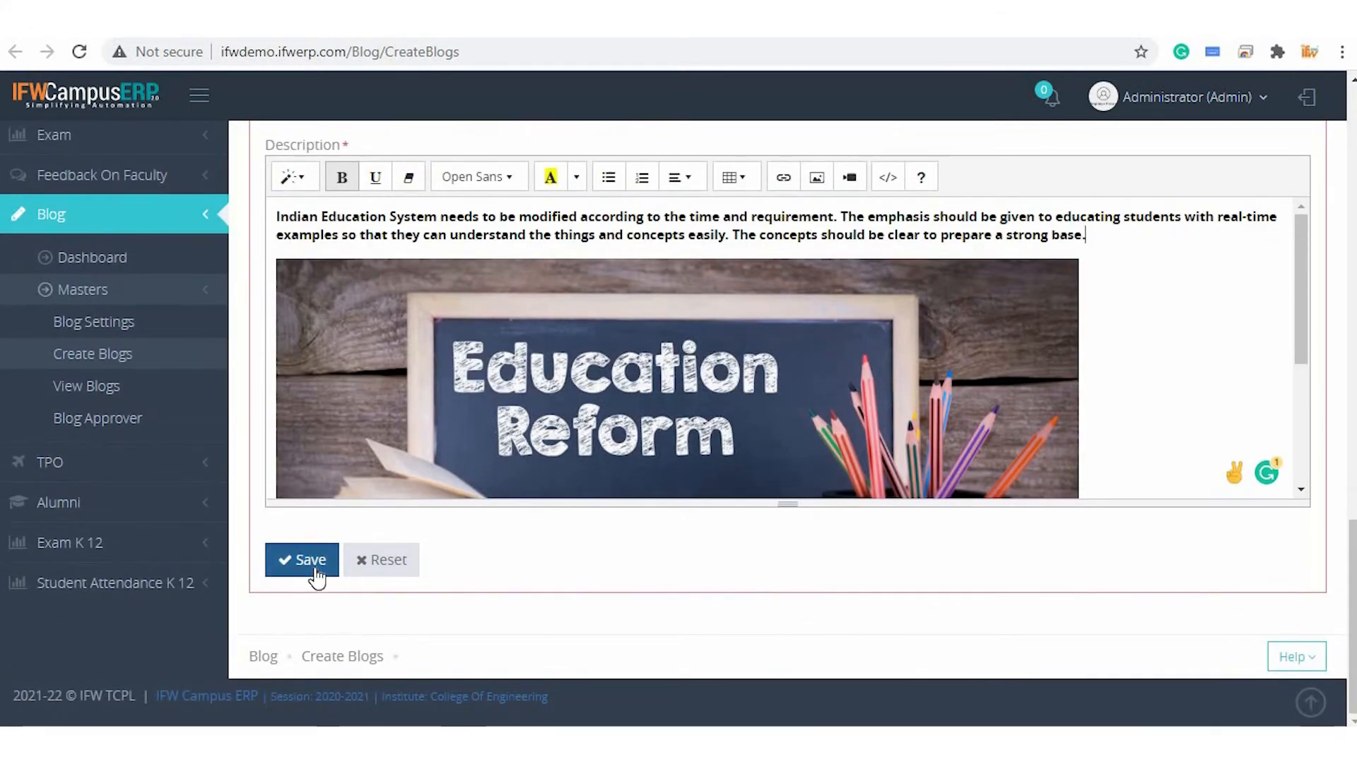
{"action": "scroll", "coordinate": [659, 593], "scroll_direction": "up", "scroll_amount": 15}
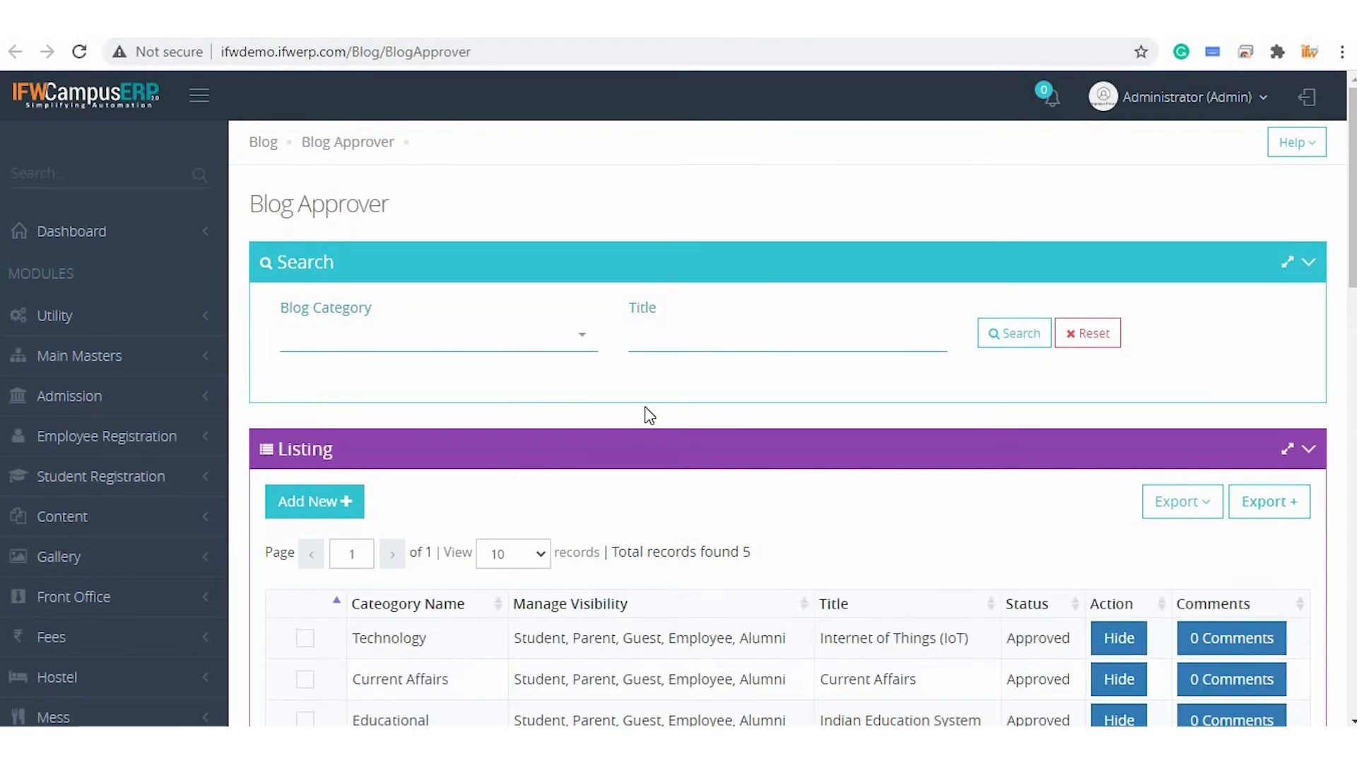
Hide the Internet of Things (IoT) blog in Blog Approver, then show it again
{"action": "scroll", "coordinate": [649, 414], "scroll_direction": "down", "scroll_amount": 4}
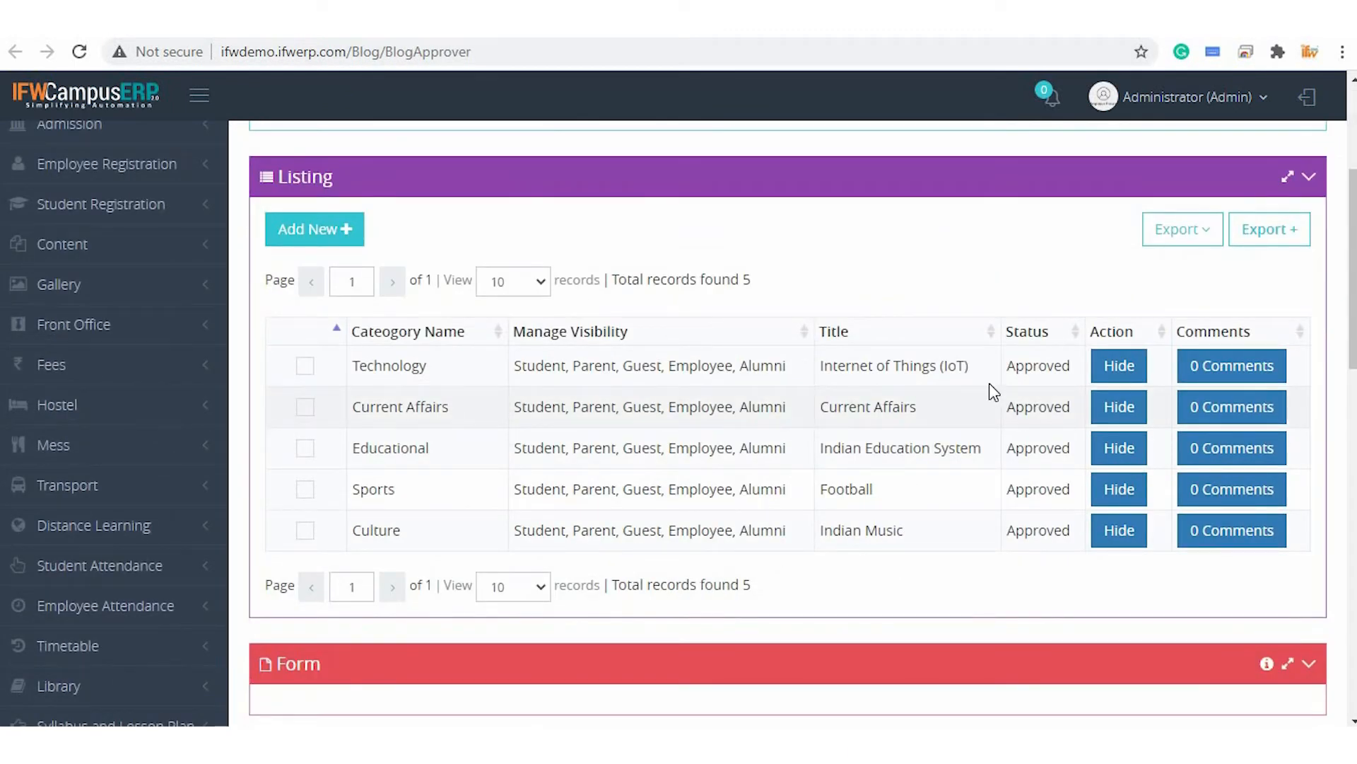
{"action": "left_click", "coordinate": [1124, 365]}
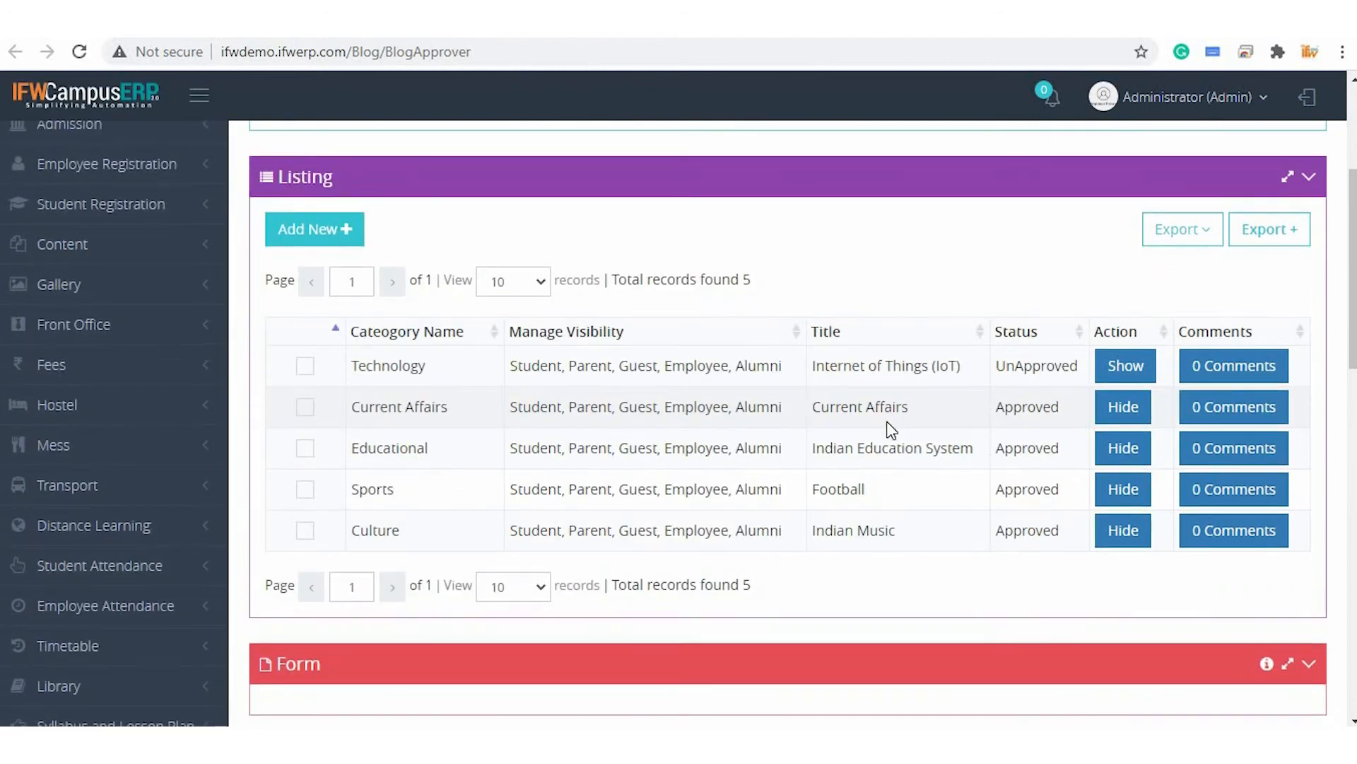
{"action": "left_click", "coordinate": [1131, 368]}
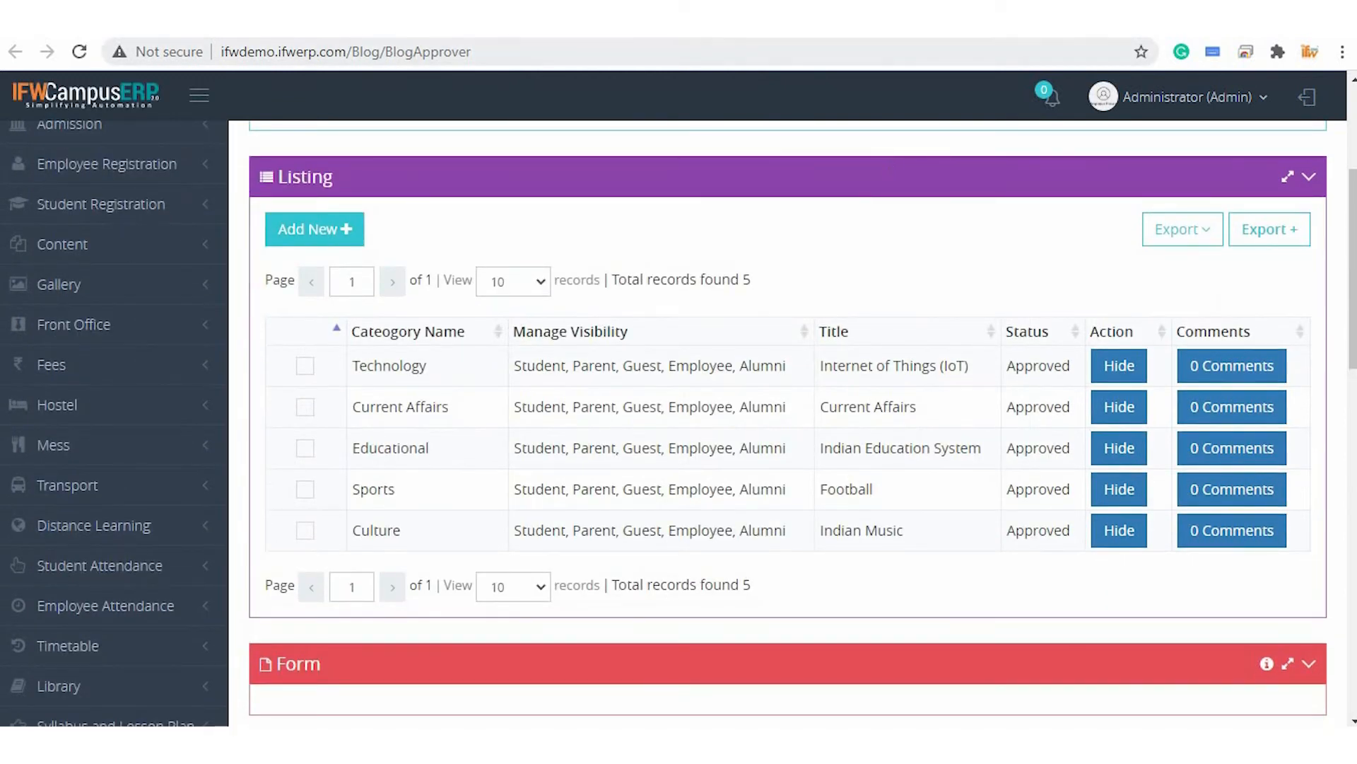
Go back to View Blogs and browse the published blog cards
{"action": "key", "text": "alt+Left"}
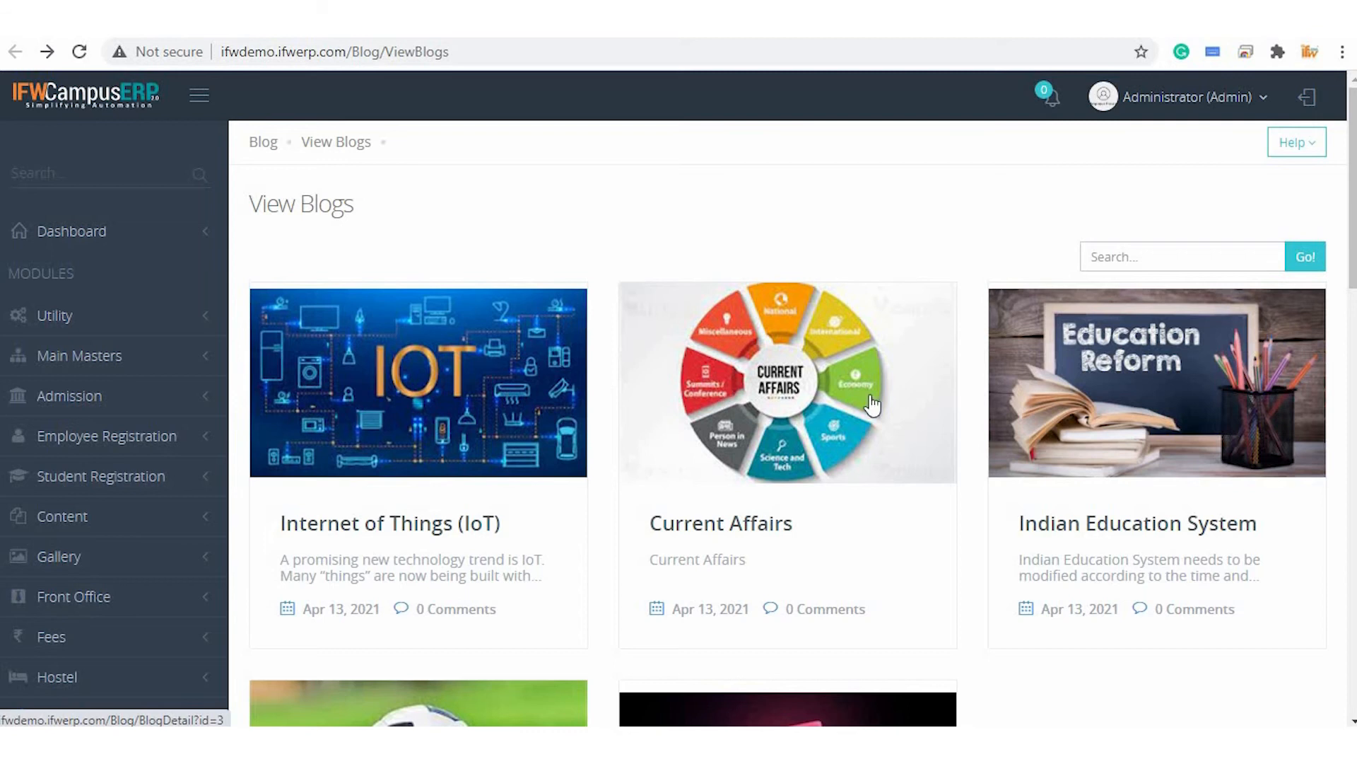
{"action": "scroll", "coordinate": [1197, 379], "scroll_direction": "down", "scroll_amount": 3}
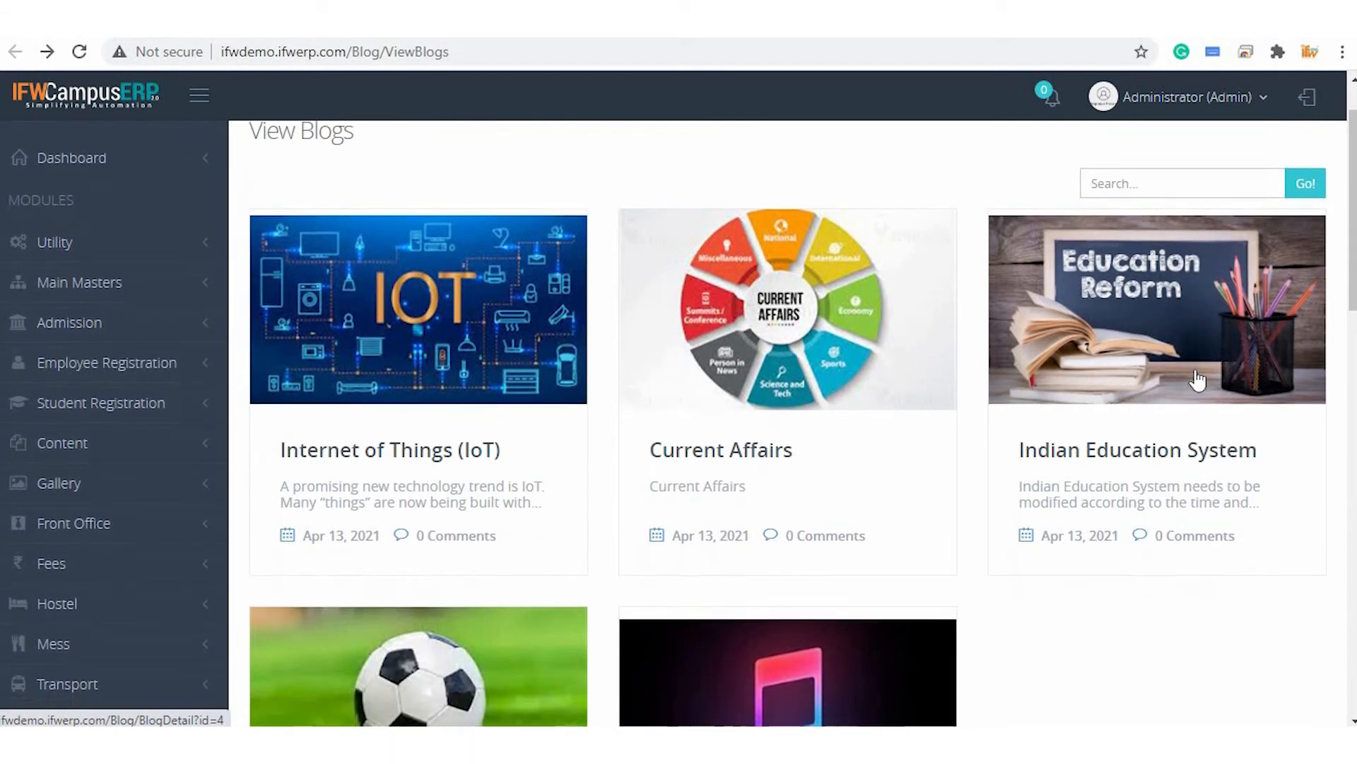
{"action": "scroll", "coordinate": [799, 587], "scroll_direction": "down", "scroll_amount": 3}
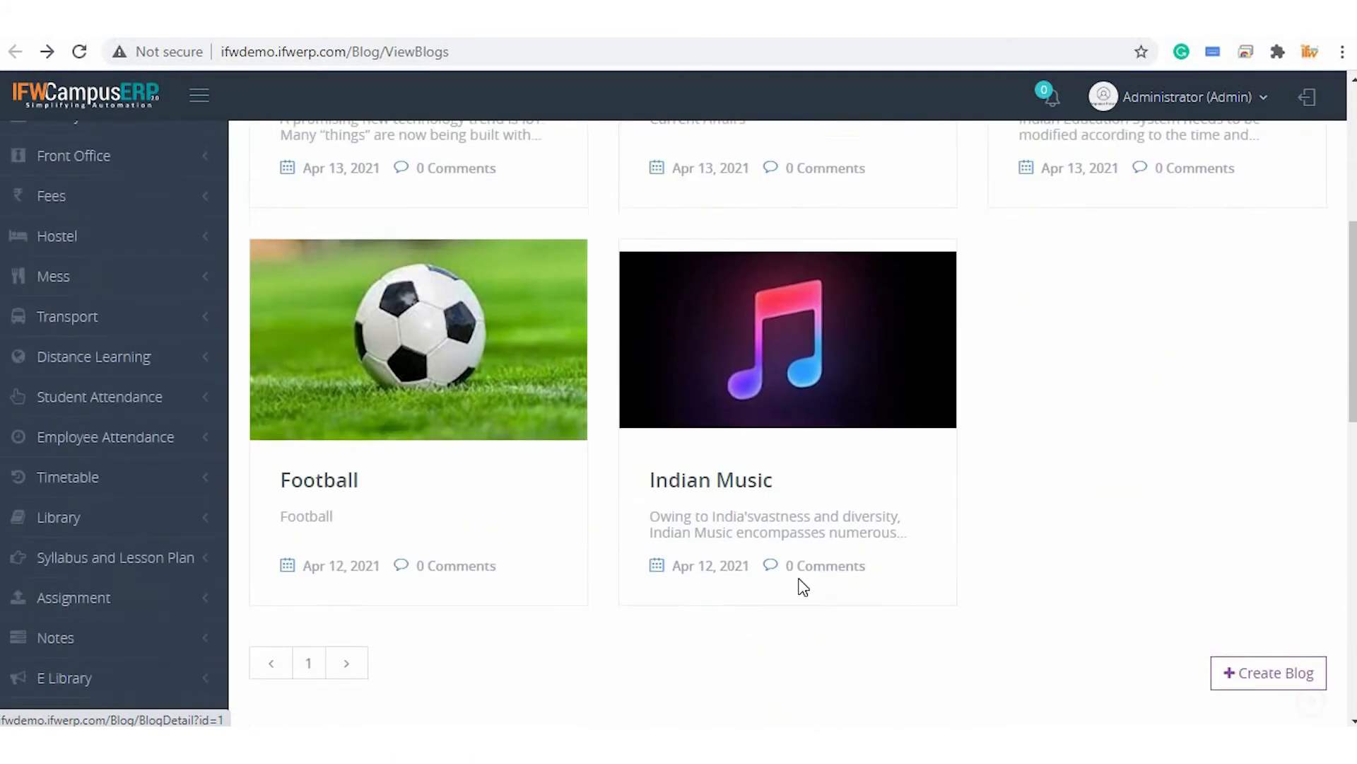
{"action": "scroll", "coordinate": [801, 587], "scroll_direction": "up", "scroll_amount": 5}
{"action": "scroll", "coordinate": [802, 587], "scroll_direction": "up", "scroll_amount": 1}
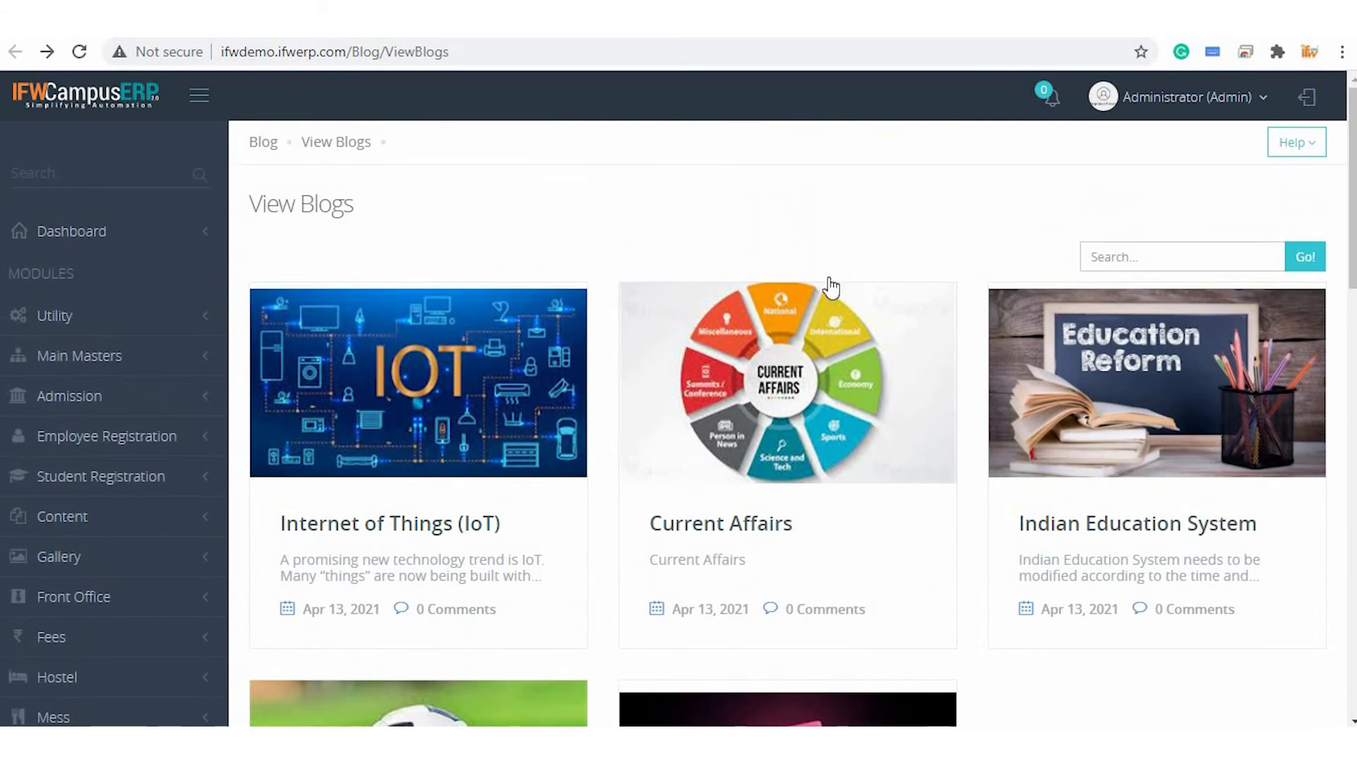
Open the Internet of Things (IoT) blog and submit the comment "A very usful Blog"
{"action": "left_click", "coordinate": [459, 400]}
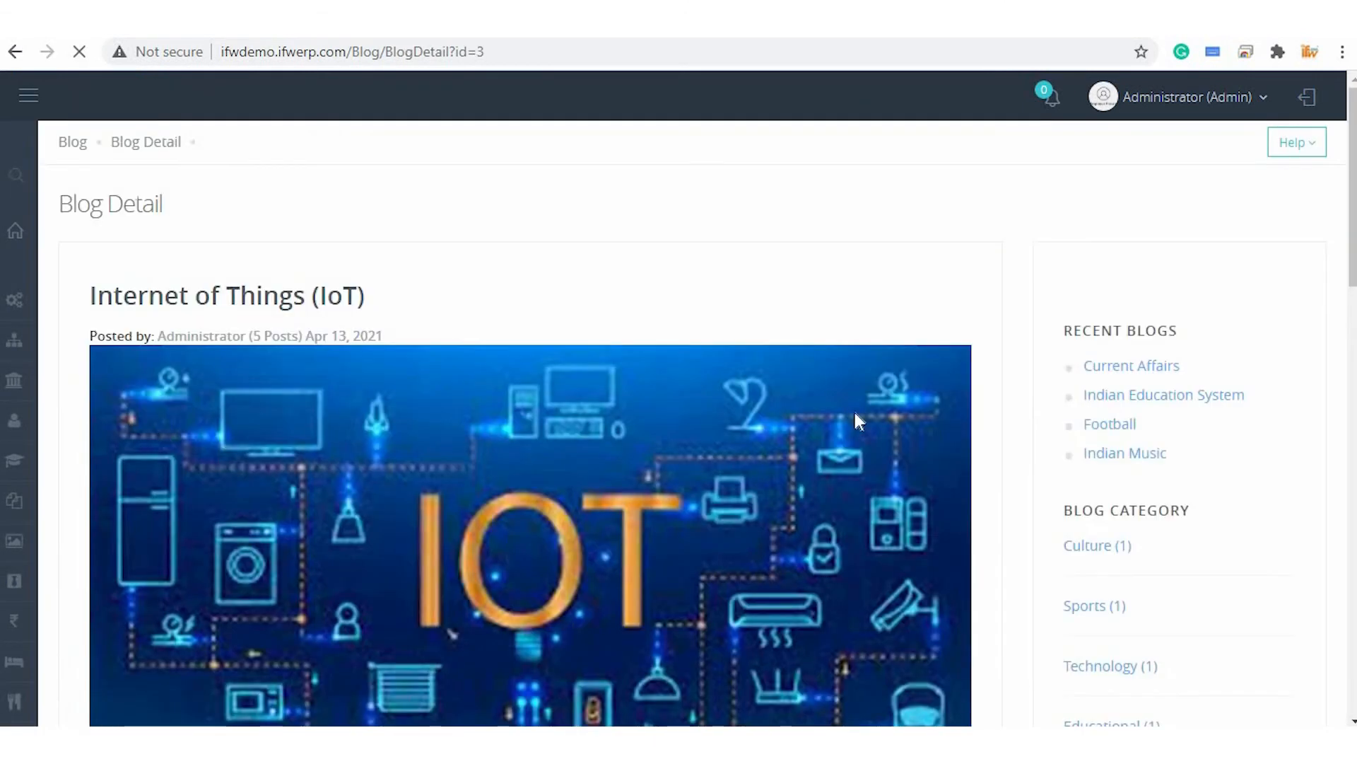
{"action": "scroll", "coordinate": [664, 372], "scroll_direction": "down", "scroll_amount": 10}
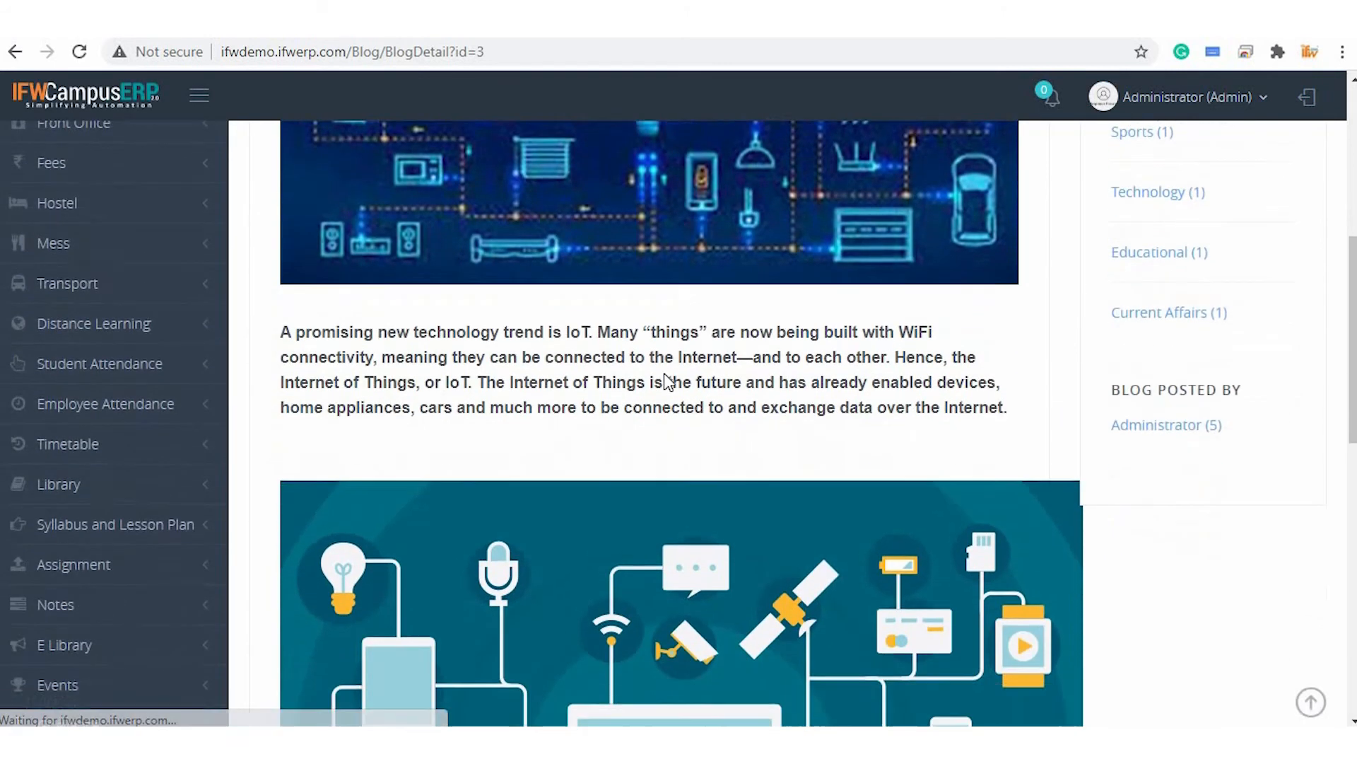
{"action": "scroll", "coordinate": [664, 372], "scroll_direction": "down", "scroll_amount": 10}
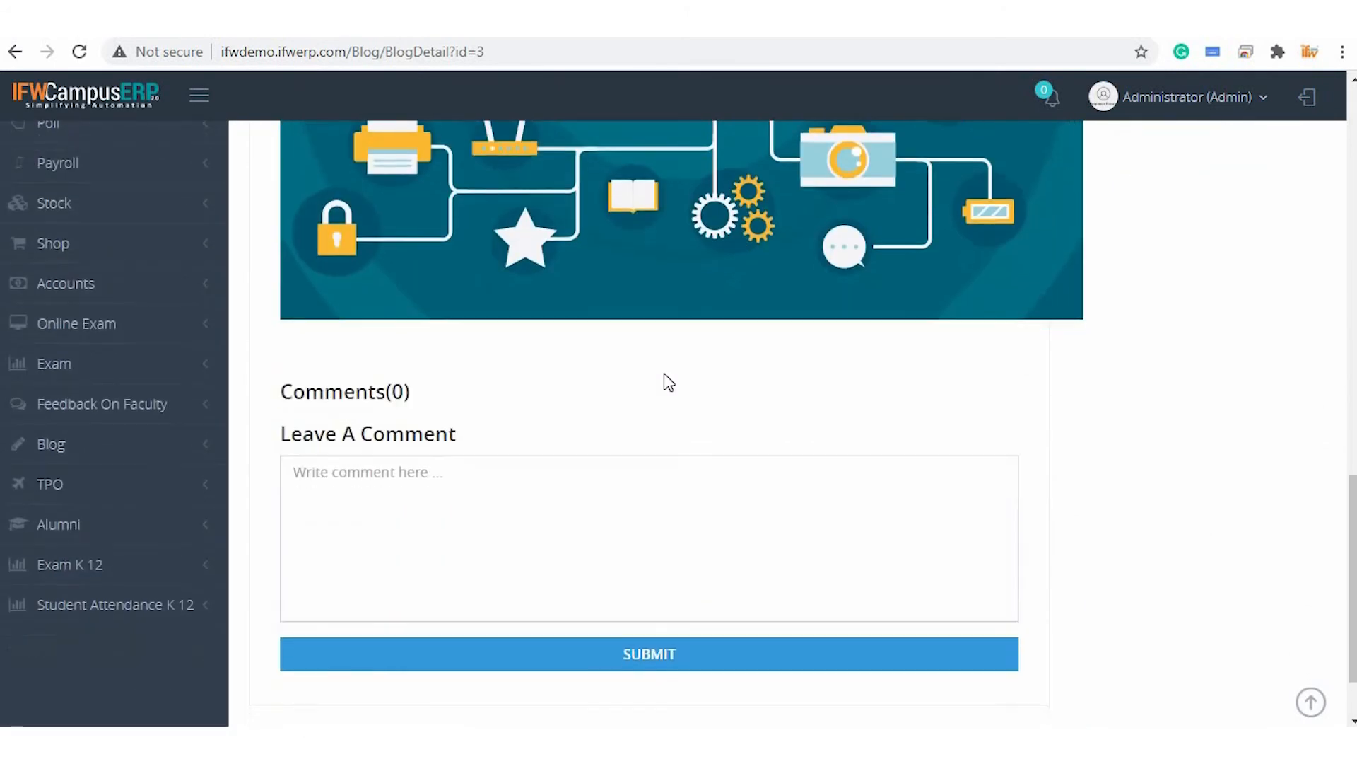
{"action": "left_click", "coordinate": [410, 386]}
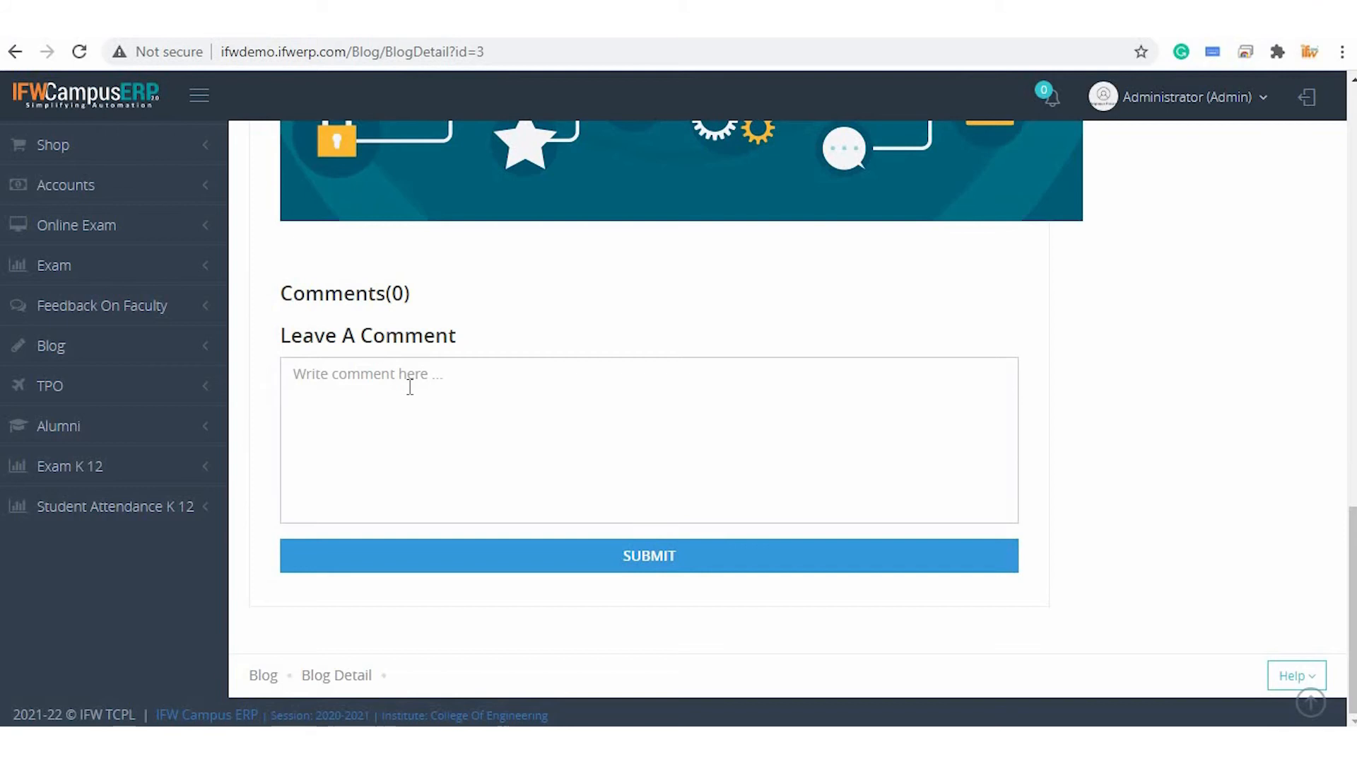
{"action": "type", "text": "A very usful Blog"}
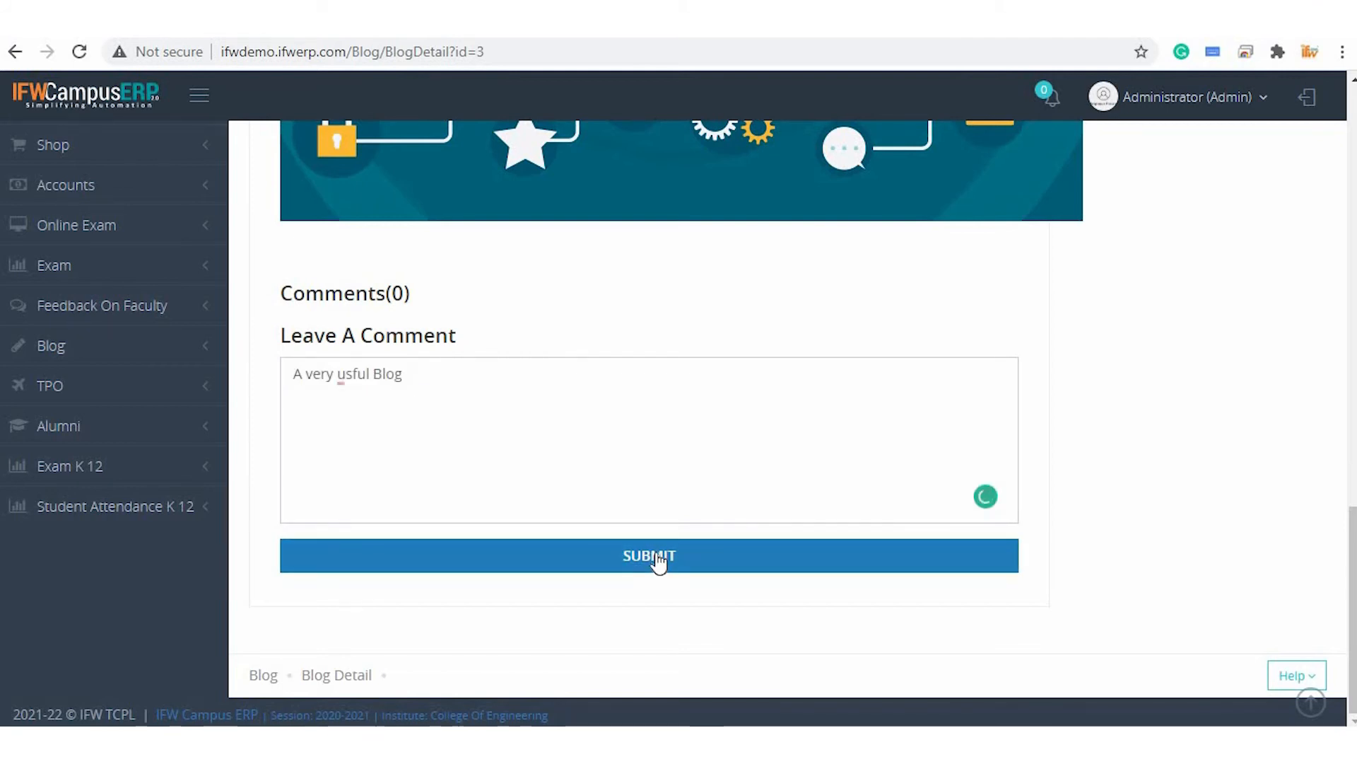
{"action": "left_click", "coordinate": [657, 557]}
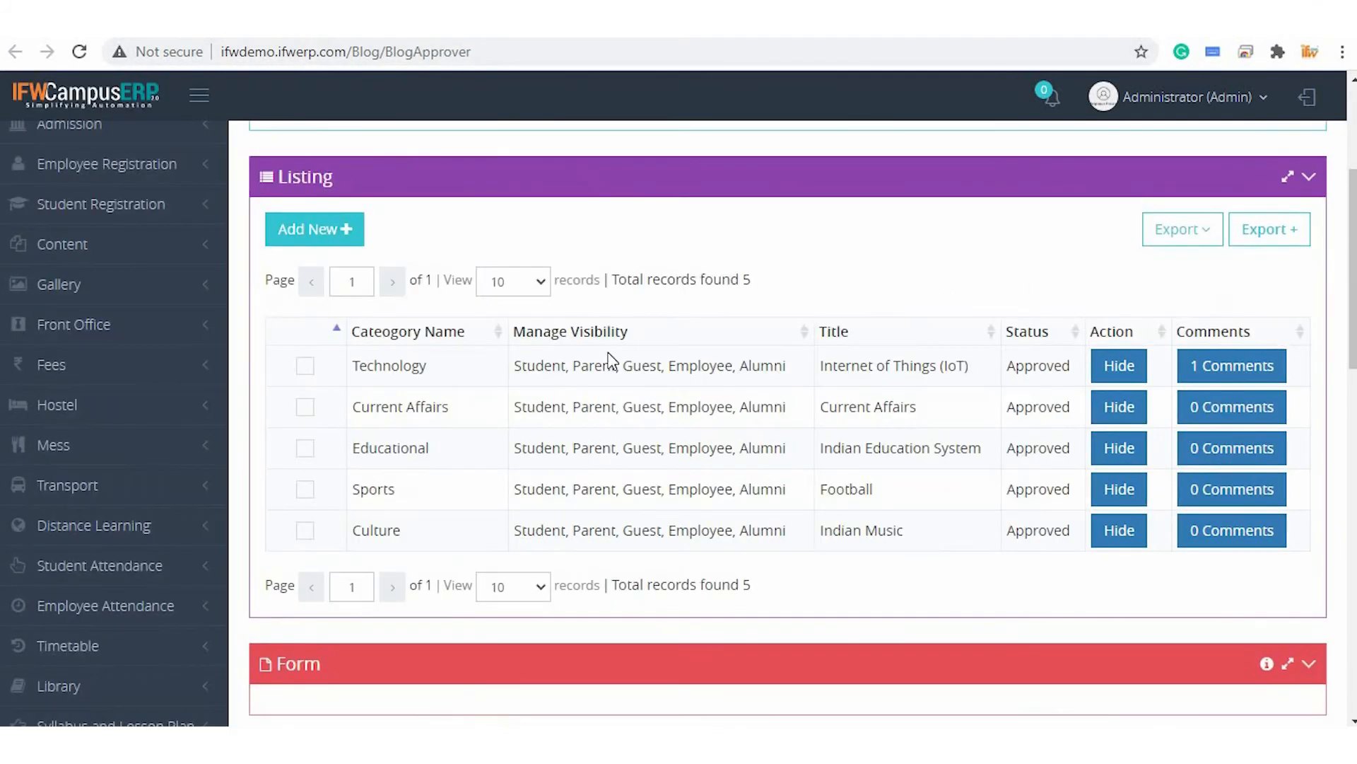
Open the IoT blog's comments in Blog Approver and approve the new comment
{"action": "scroll", "coordinate": [626, 341], "scroll_direction": "up", "scroll_amount": 4}
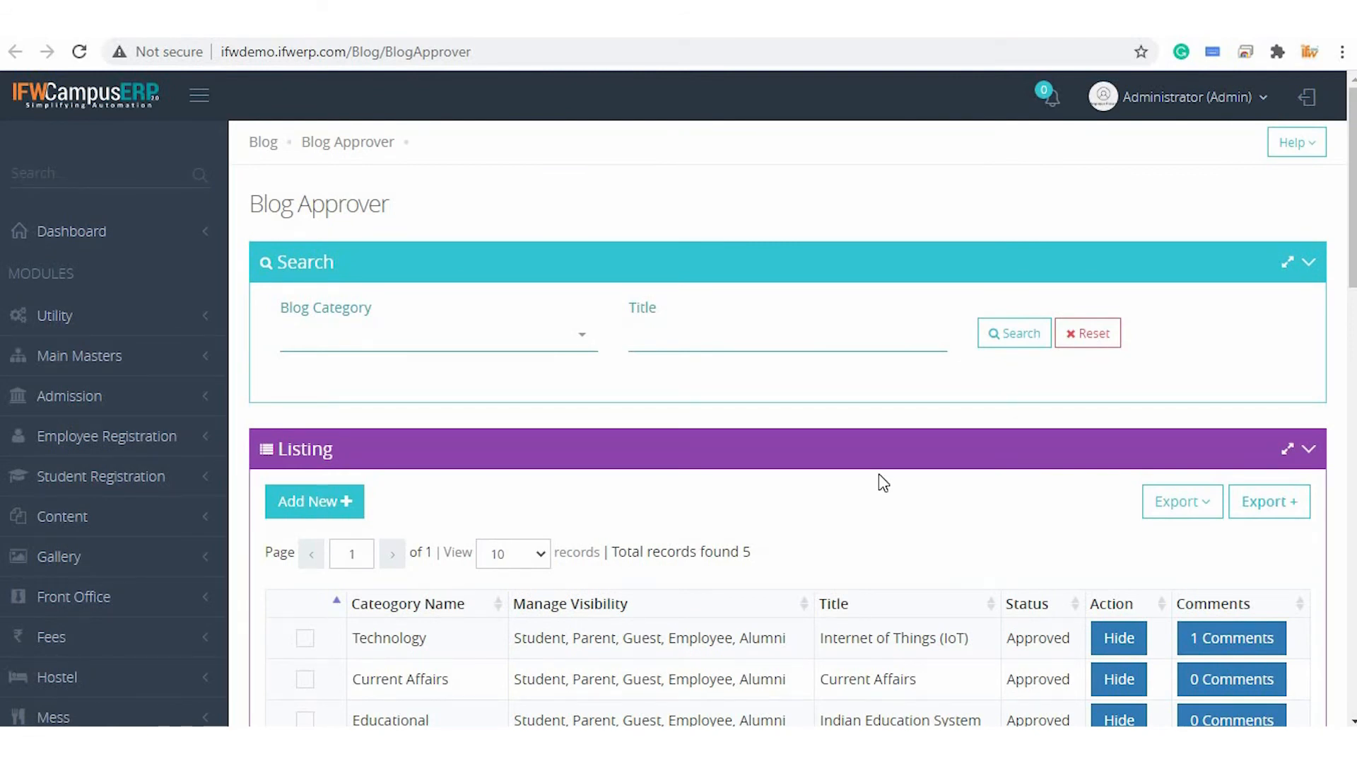
{"action": "scroll", "coordinate": [880, 473], "scroll_direction": "down", "scroll_amount": 1}
{"action": "scroll", "coordinate": [880, 473], "scroll_direction": "up", "scroll_amount": 1}
{"action": "scroll", "coordinate": [880, 473], "scroll_direction": "down", "scroll_amount": 1}
{"action": "scroll", "coordinate": [879, 474], "scroll_direction": "down", "scroll_amount": 3}
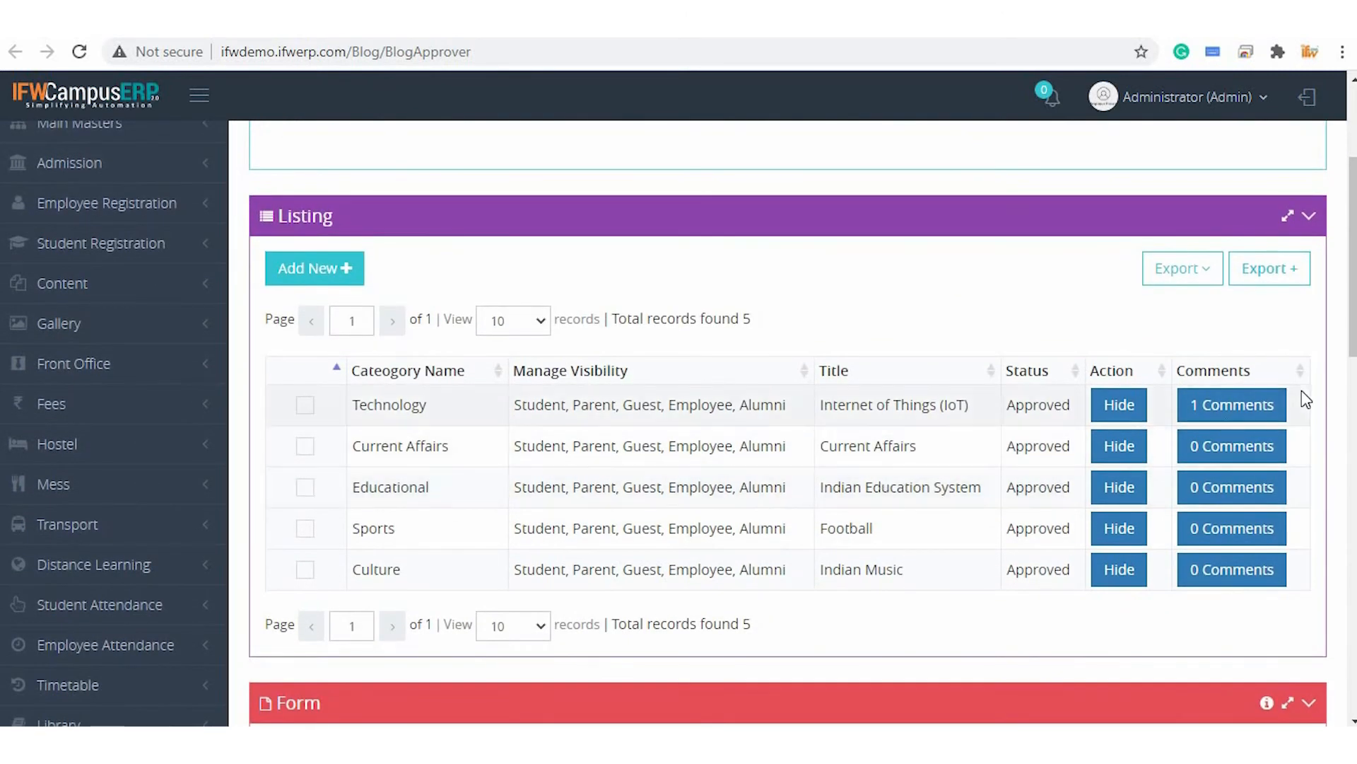
{"action": "left_click", "coordinate": [1242, 406]}
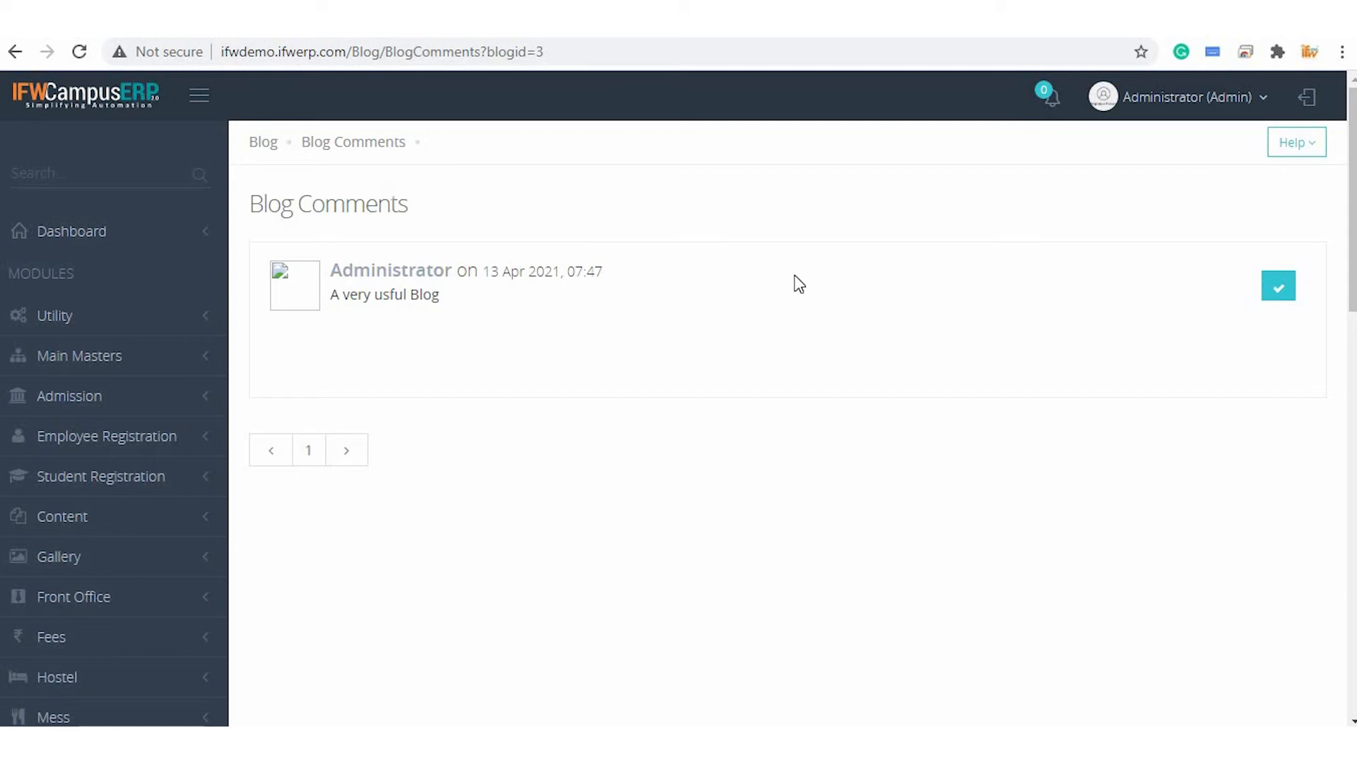
{"action": "left_click", "coordinate": [1279, 287]}
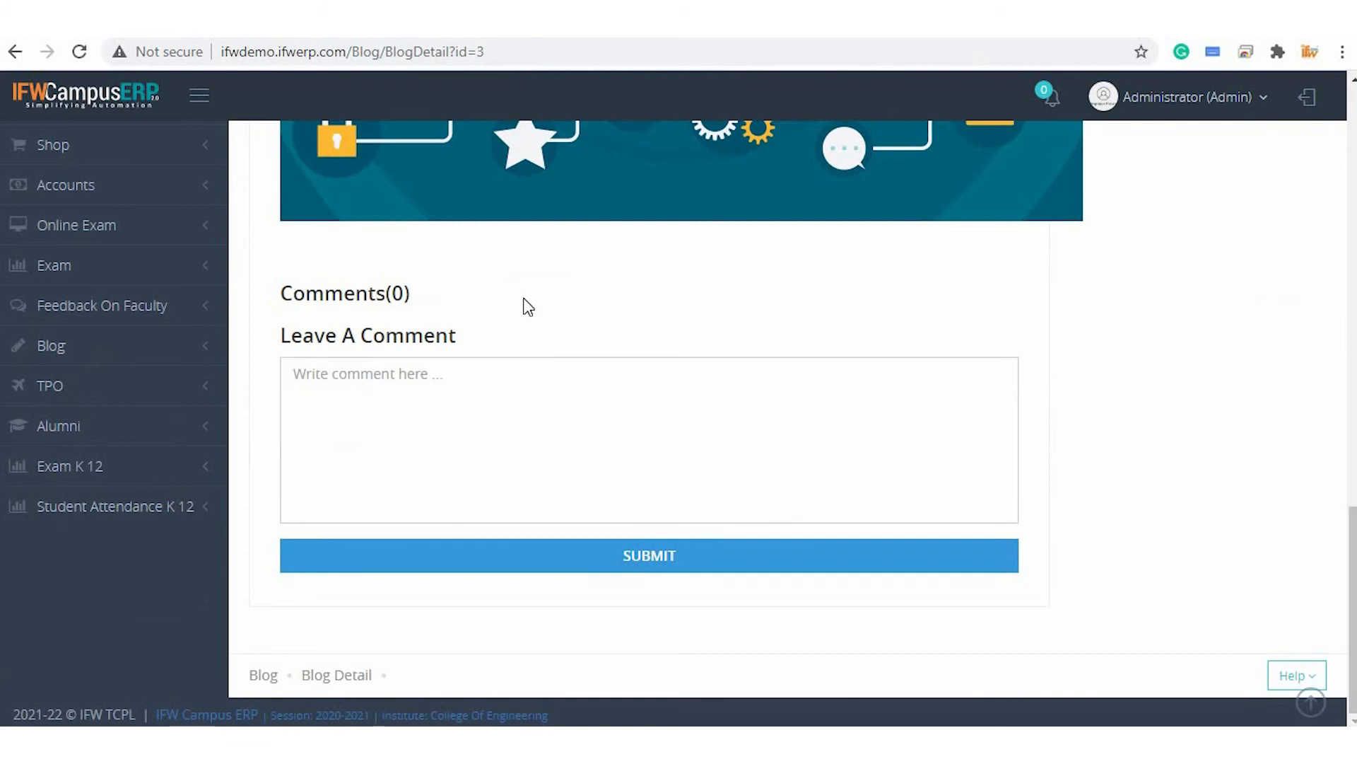
Submit a second comment "Not much useful" on the IoT blog and reload its detail page
{"action": "key", "text": "F5"}
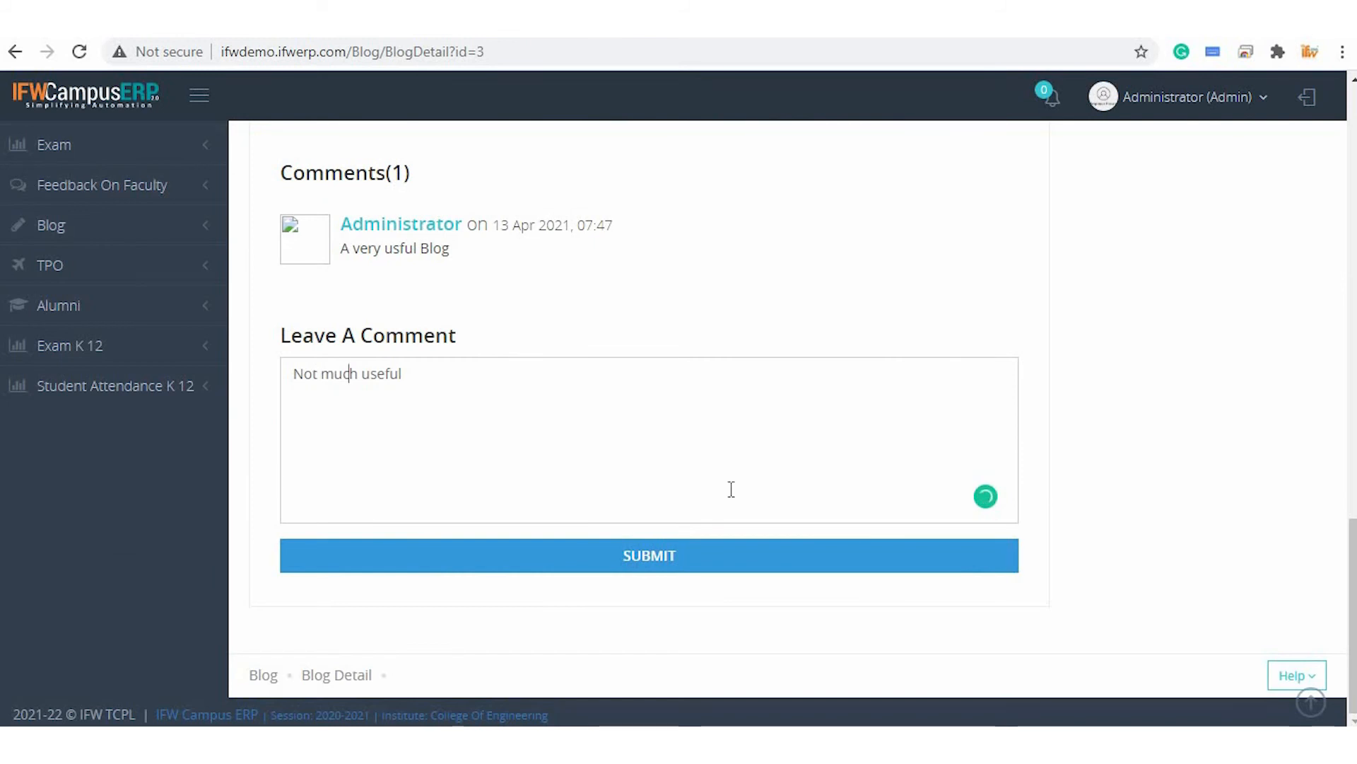
{"action": "left_click", "coordinate": [658, 562]}
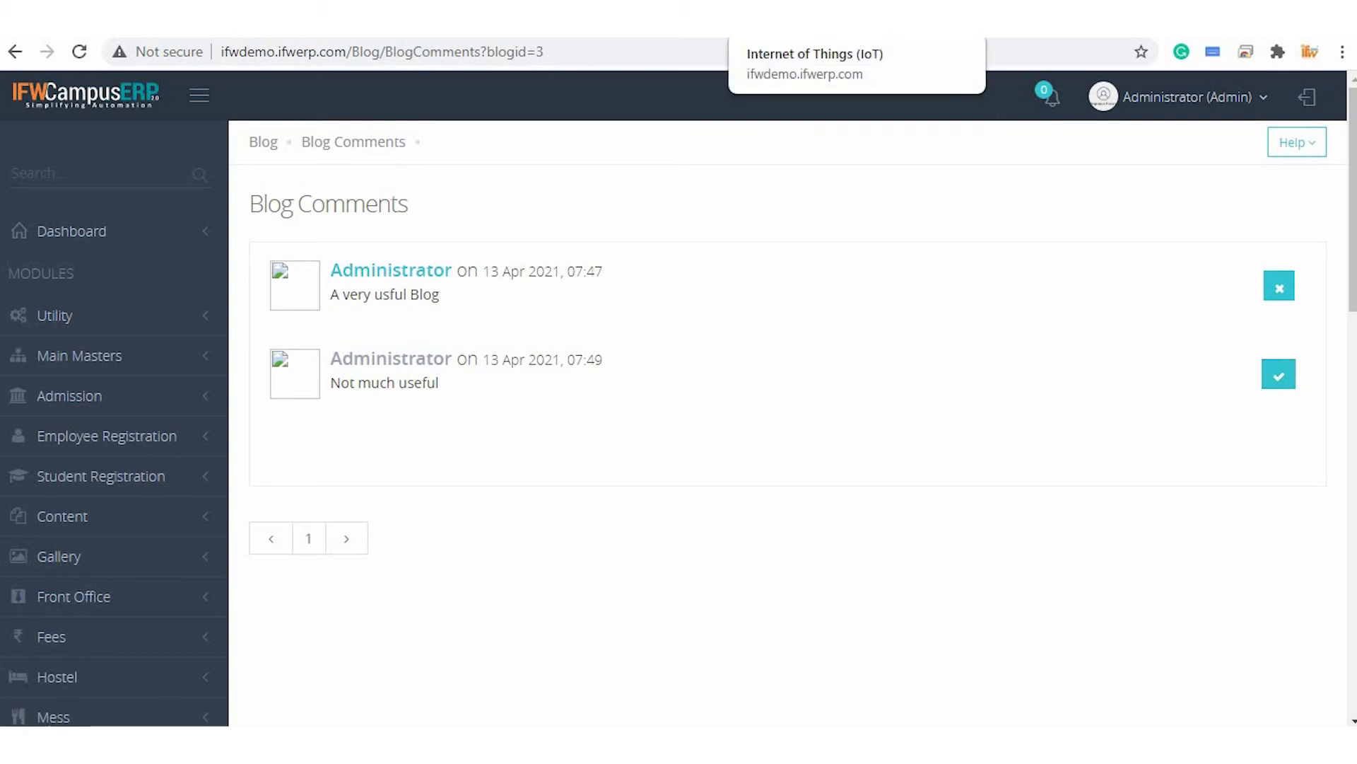
{"action": "left_click", "coordinate": [835, 21]}
{"action": "key", "text": "F5"}
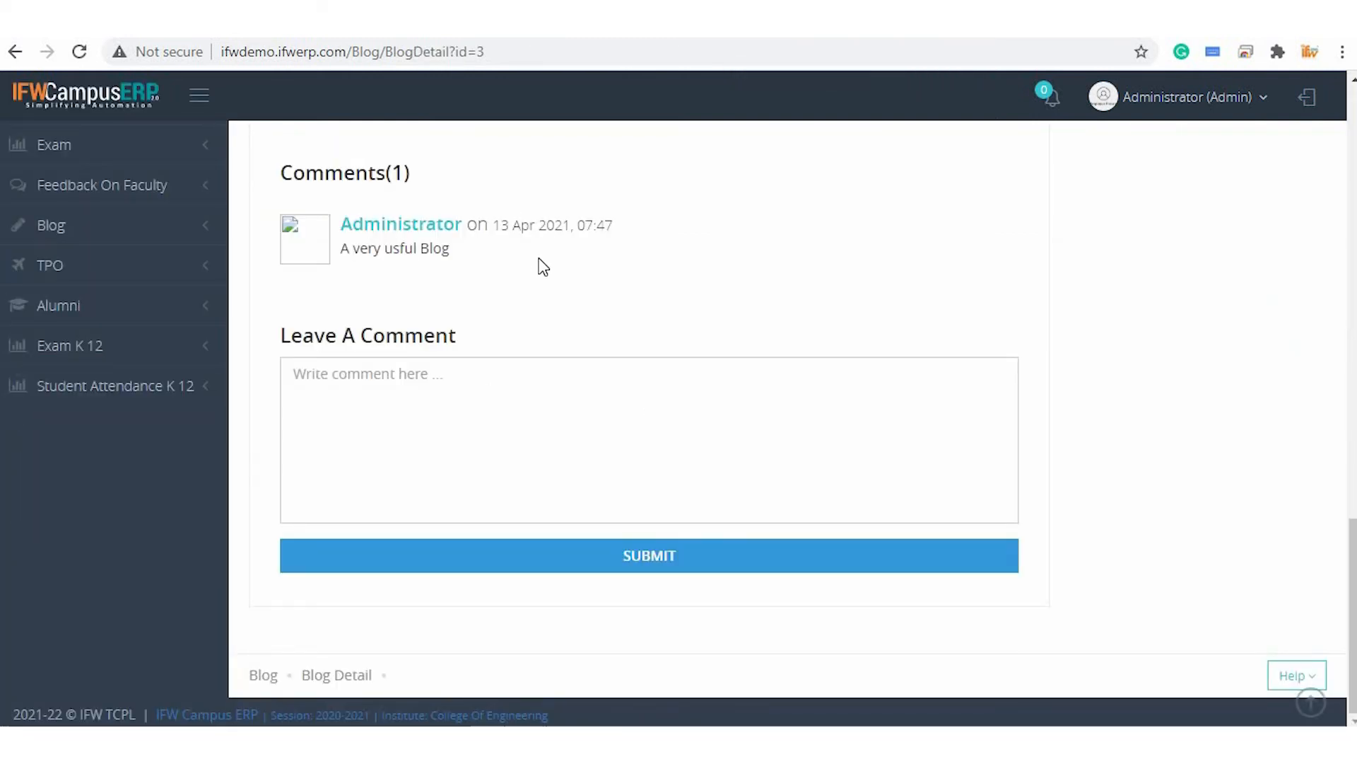
{"action": "scroll", "coordinate": [543, 267], "scroll_direction": "up", "scroll_amount": 15}
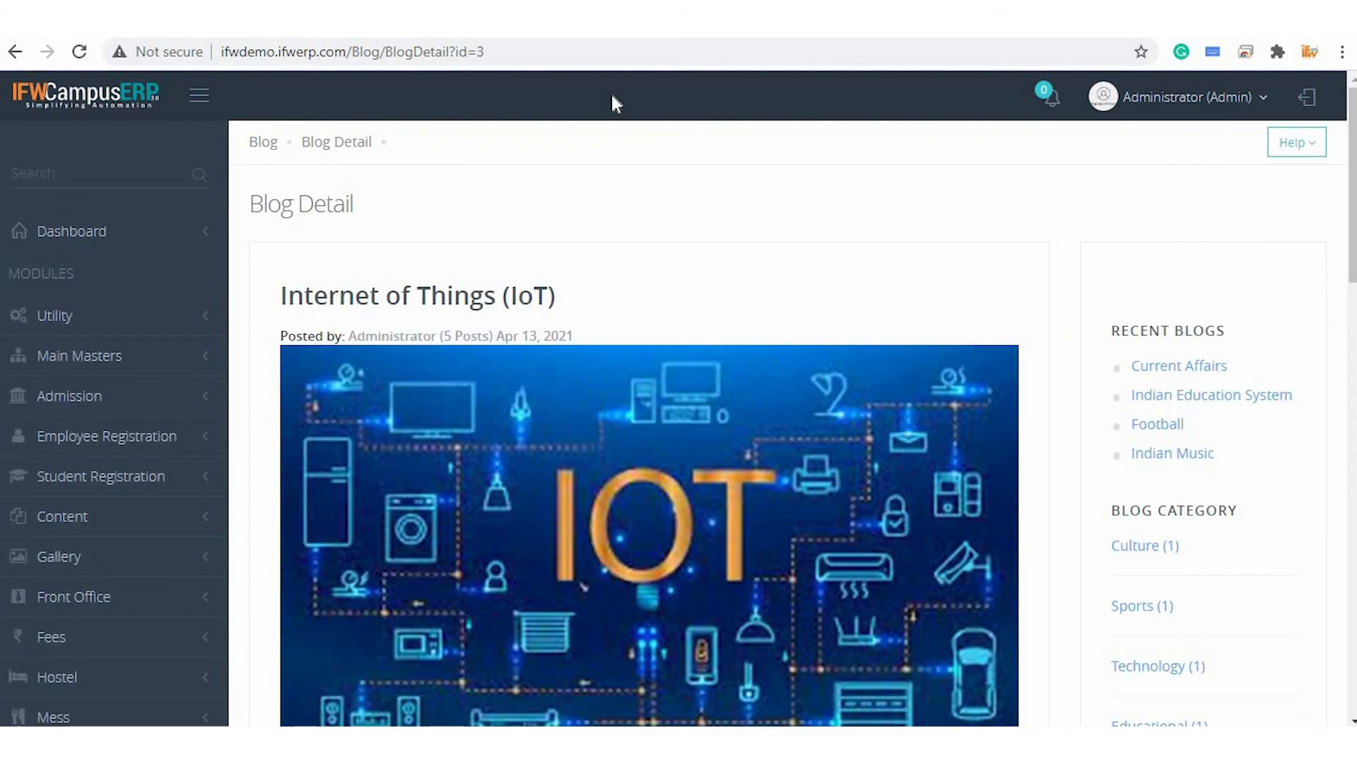
Switch to Create Blogs and save the Indian Education System blog
{"action": "left_click", "coordinate": [608, 20]}
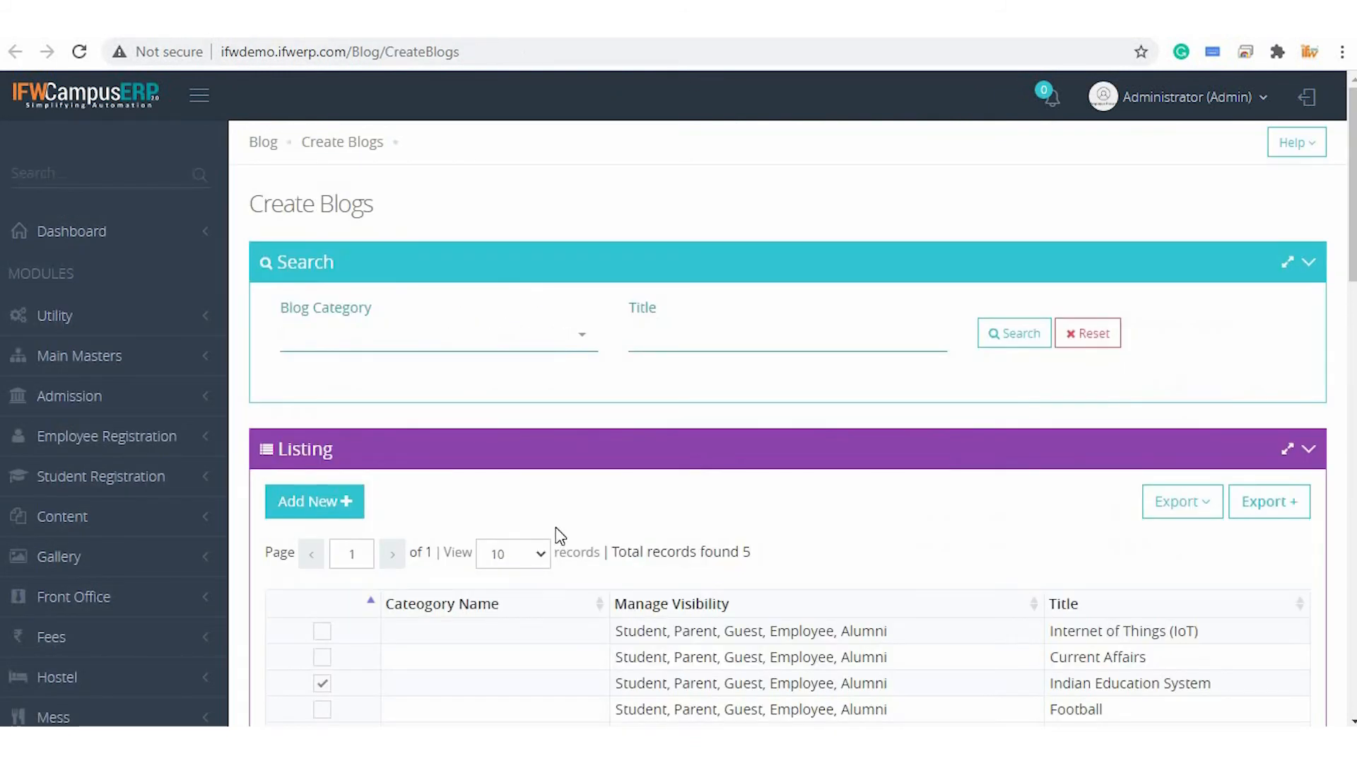
{"action": "scroll", "coordinate": [558, 535], "scroll_direction": "down", "scroll_amount": 4}
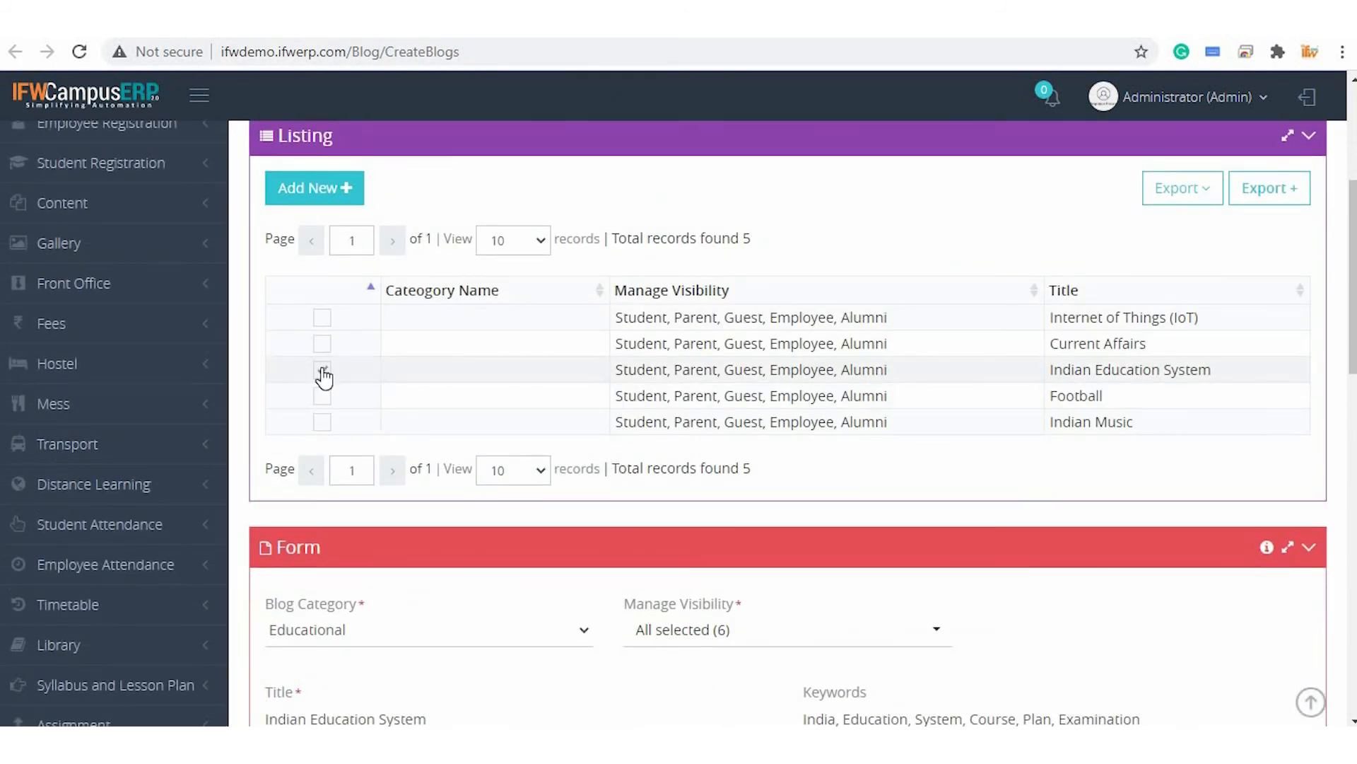
{"action": "scroll", "coordinate": [591, 620], "scroll_direction": "down", "scroll_amount": 8}
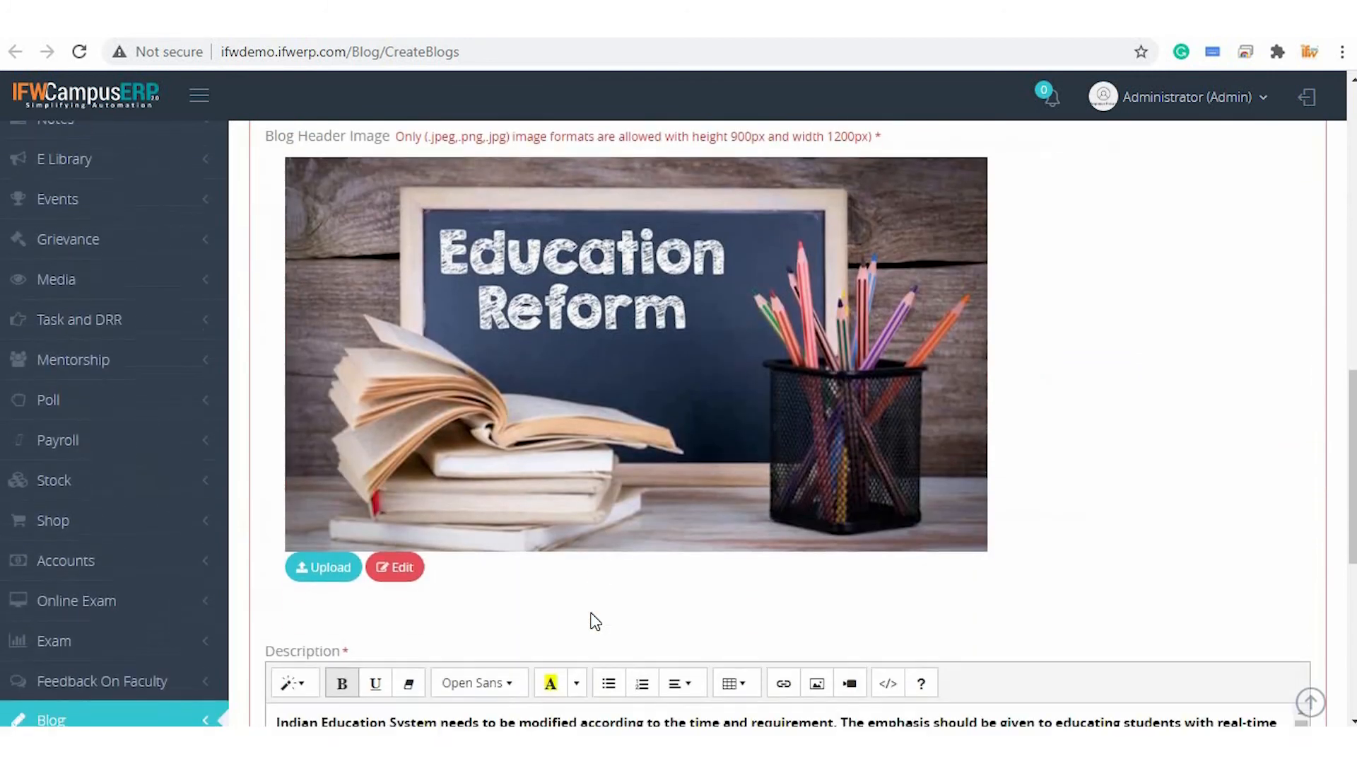
{"action": "scroll", "coordinate": [595, 621], "scroll_direction": "down", "scroll_amount": 7}
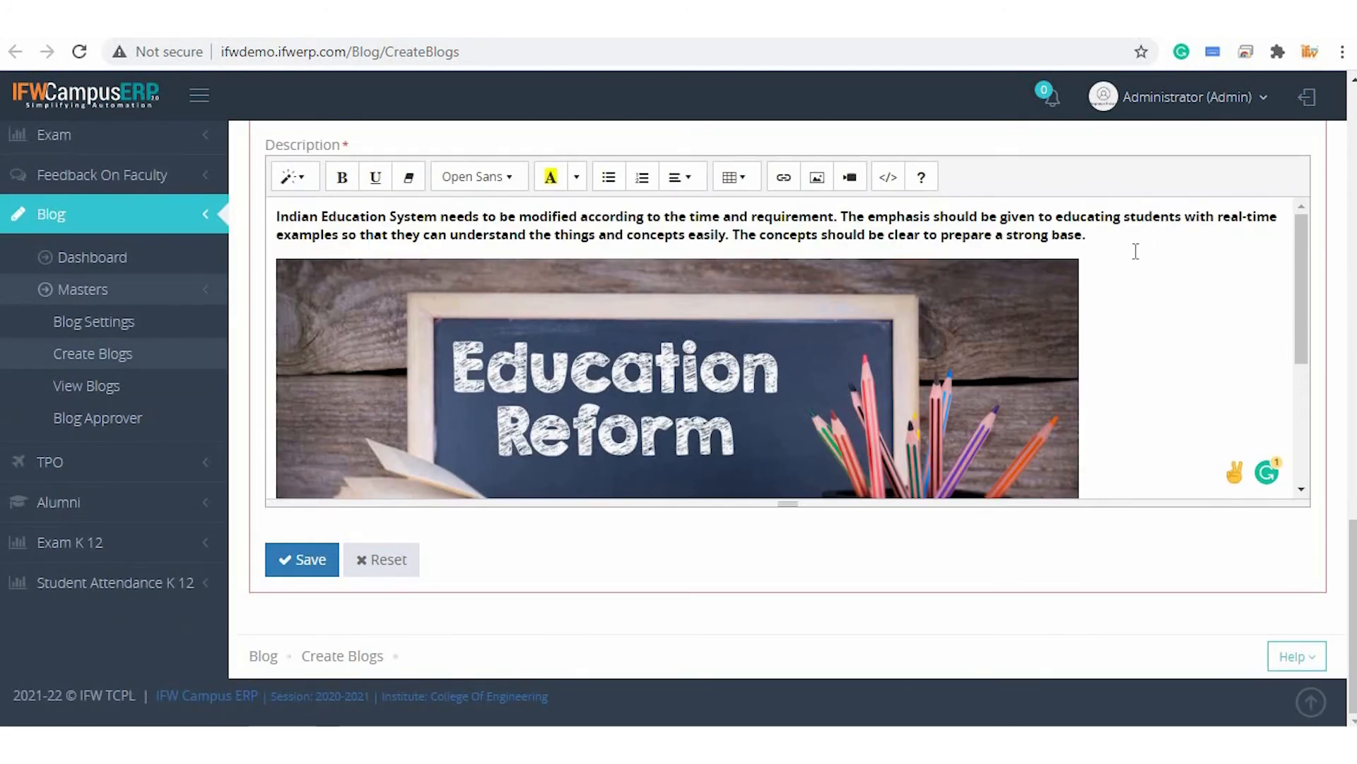
{"action": "left_click", "coordinate": [1132, 232]}
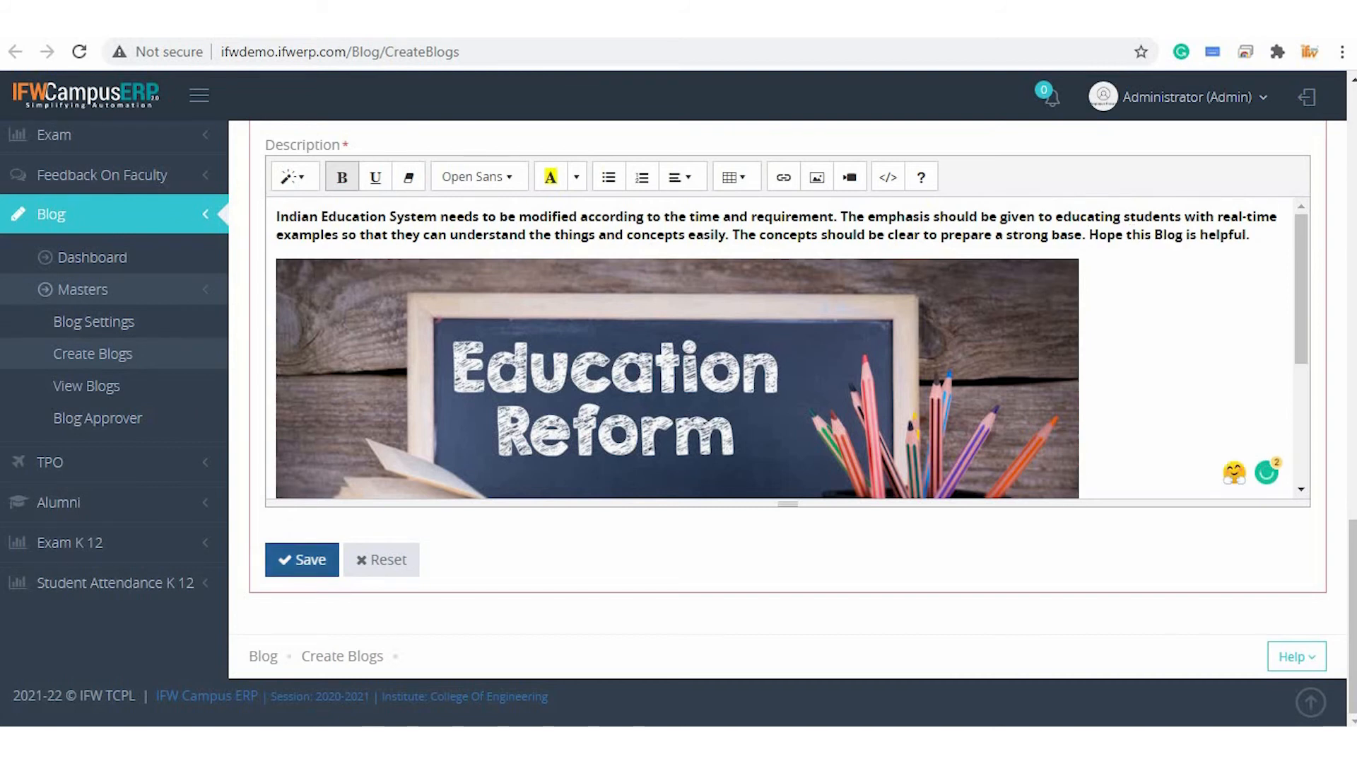
{"action": "left_click", "coordinate": [302, 560]}
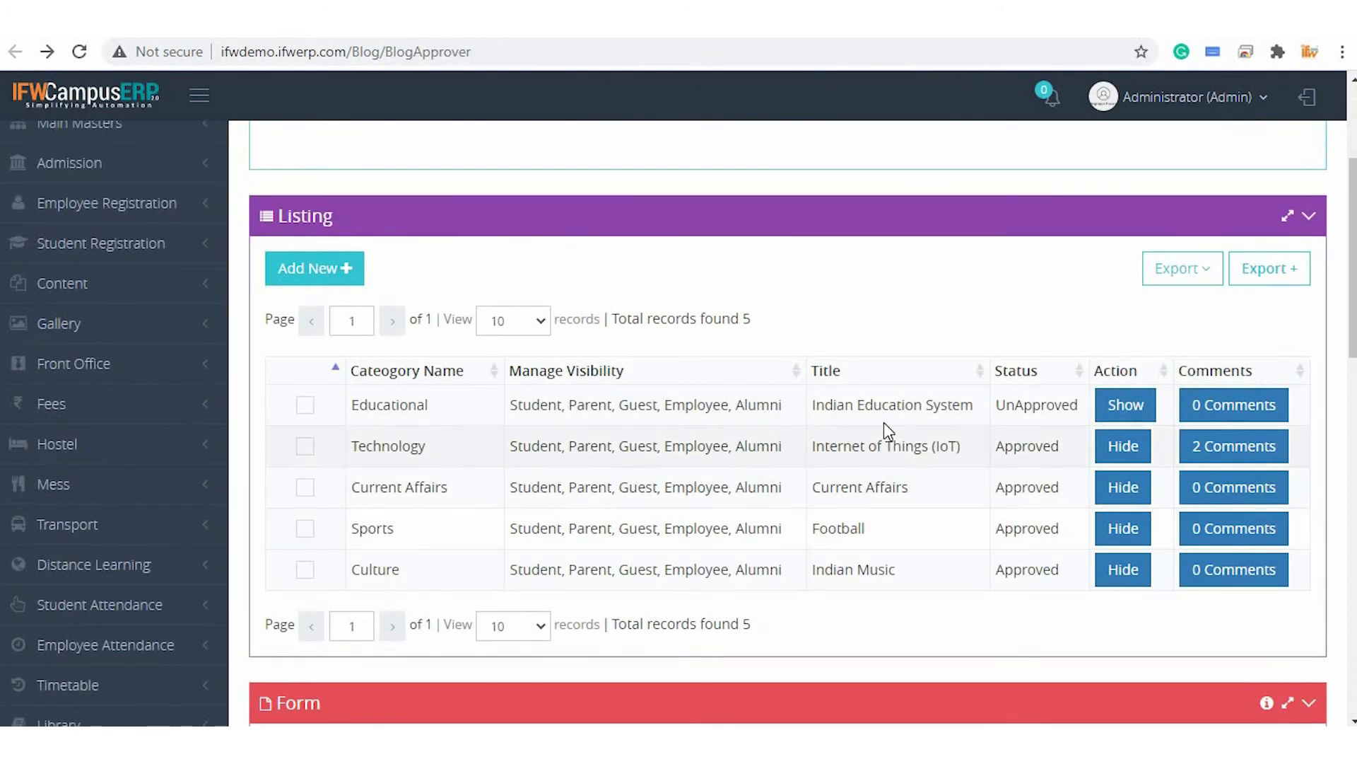
Show the Indian Education System blog again in Blog Approver
{"action": "left_click", "coordinate": [1144, 407]}
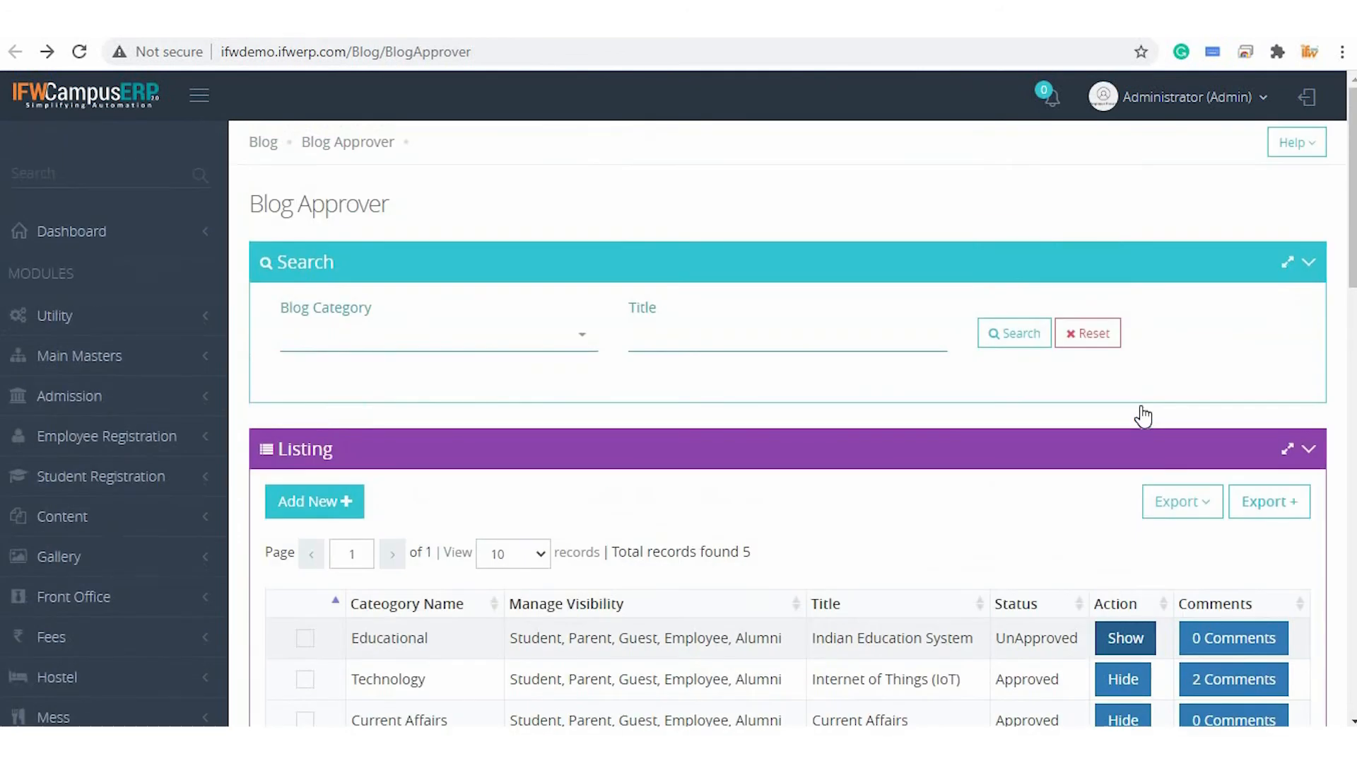
{"action": "scroll", "coordinate": [1080, 482], "scroll_direction": "down", "scroll_amount": 4}
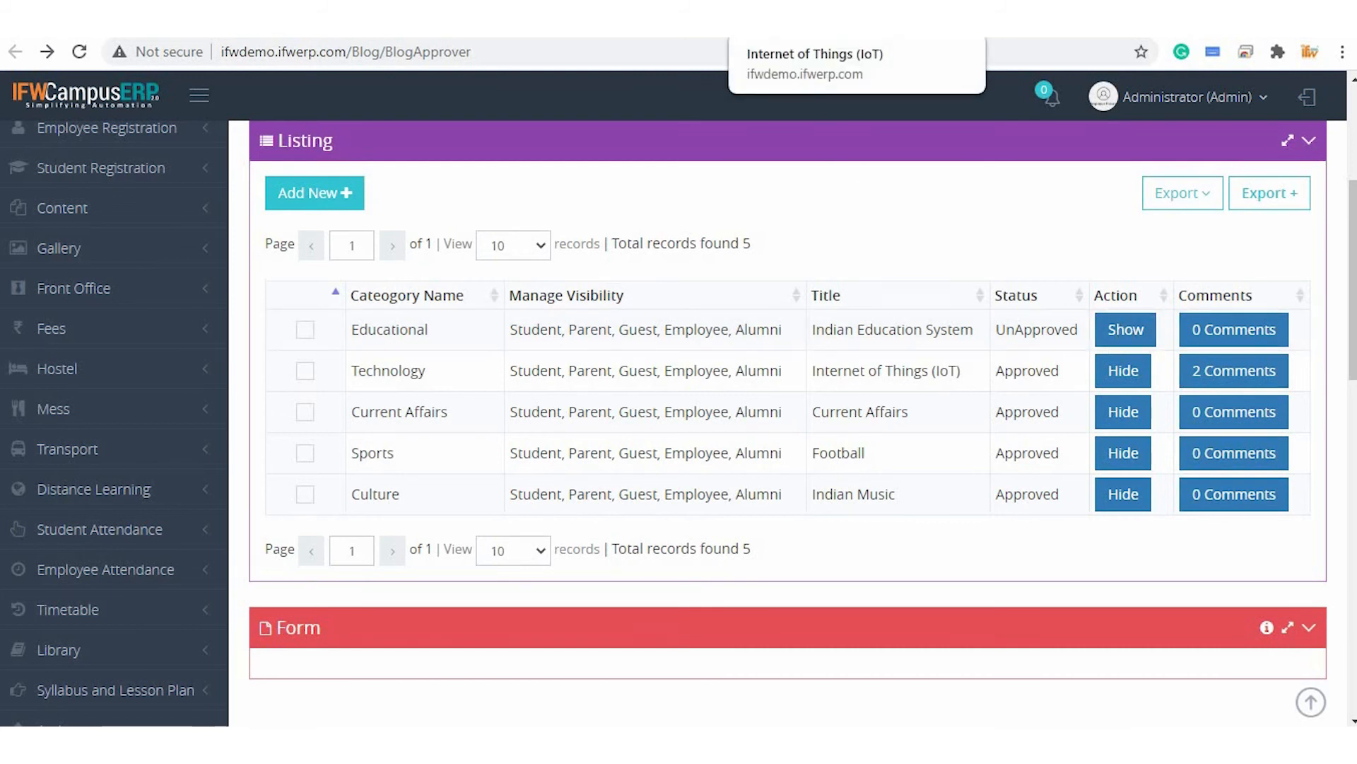
Return to View Blogs and browse the listed blog cards
{"action": "left_click", "coordinate": [835, 23]}
{"action": "key", "text": "alt+Left"}
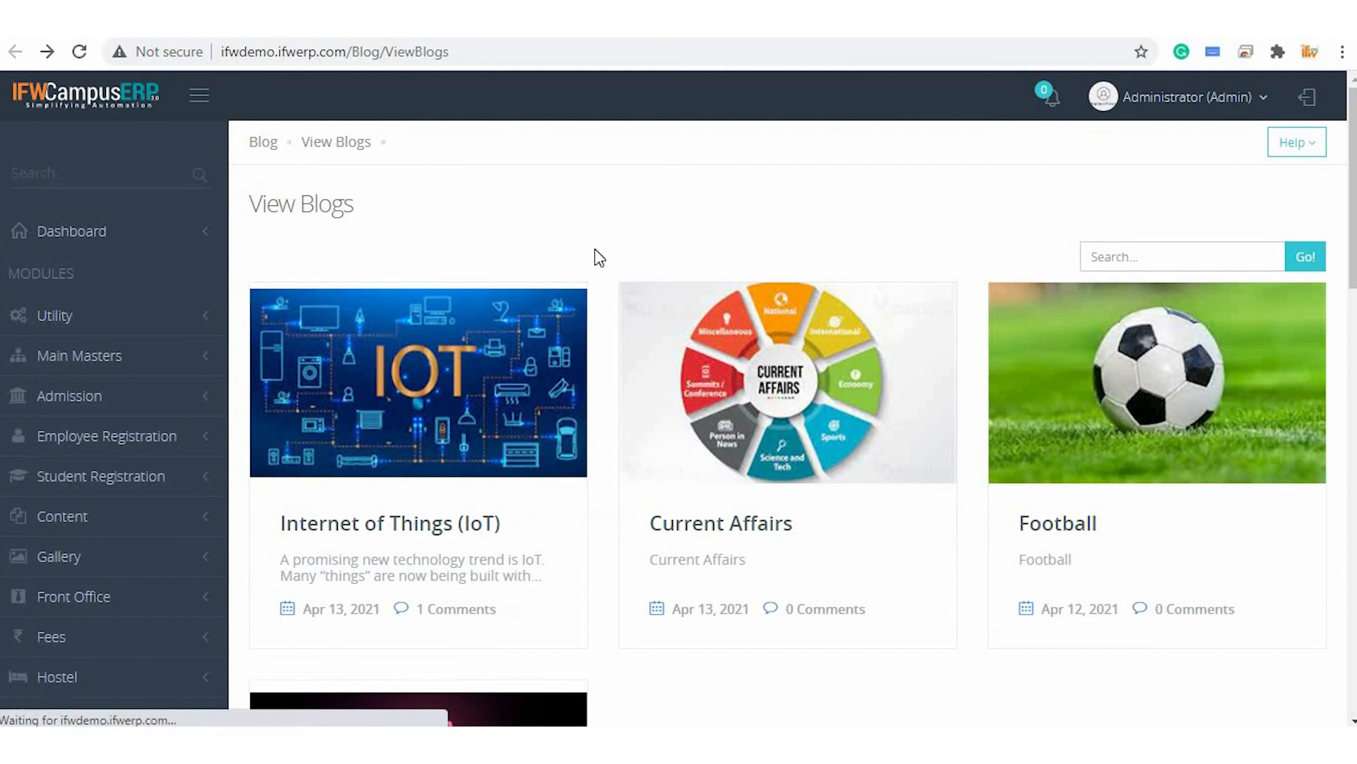
{"action": "scroll", "coordinate": [831, 401], "scroll_direction": "down", "scroll_amount": 4}
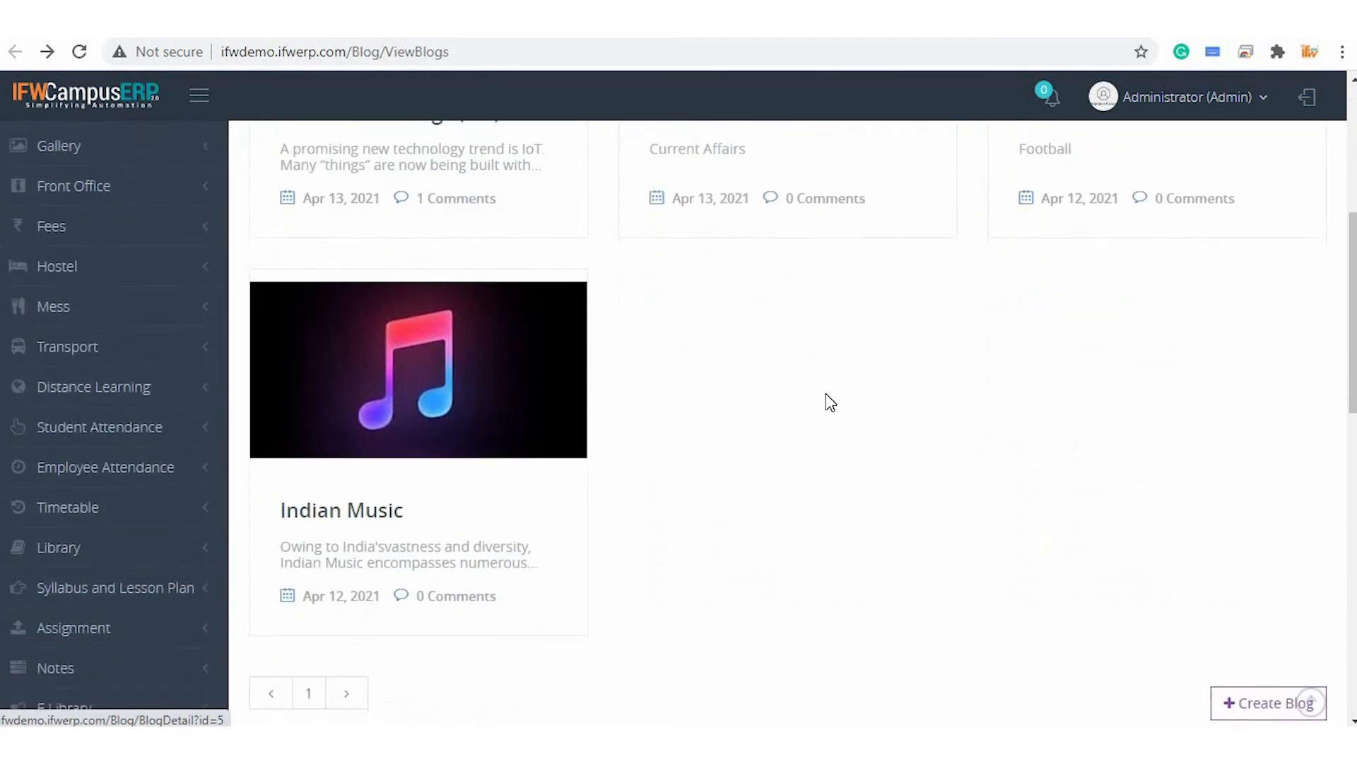
Make the Indian Education System blog visible from Blog Approver and refresh the View Blogs page
{"action": "scroll", "coordinate": [830, 402], "scroll_direction": "up", "scroll_amount": 8}
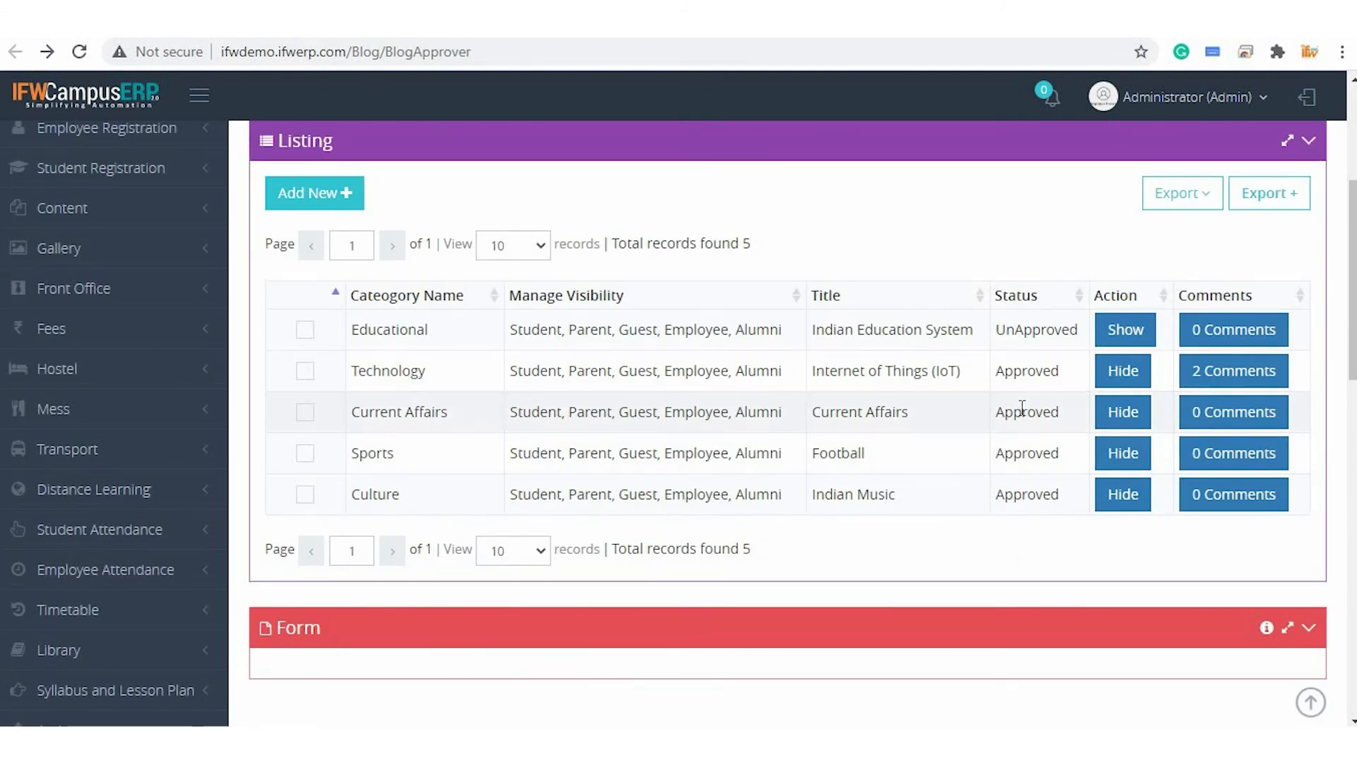
{"action": "left_click", "coordinate": [1120, 332]}
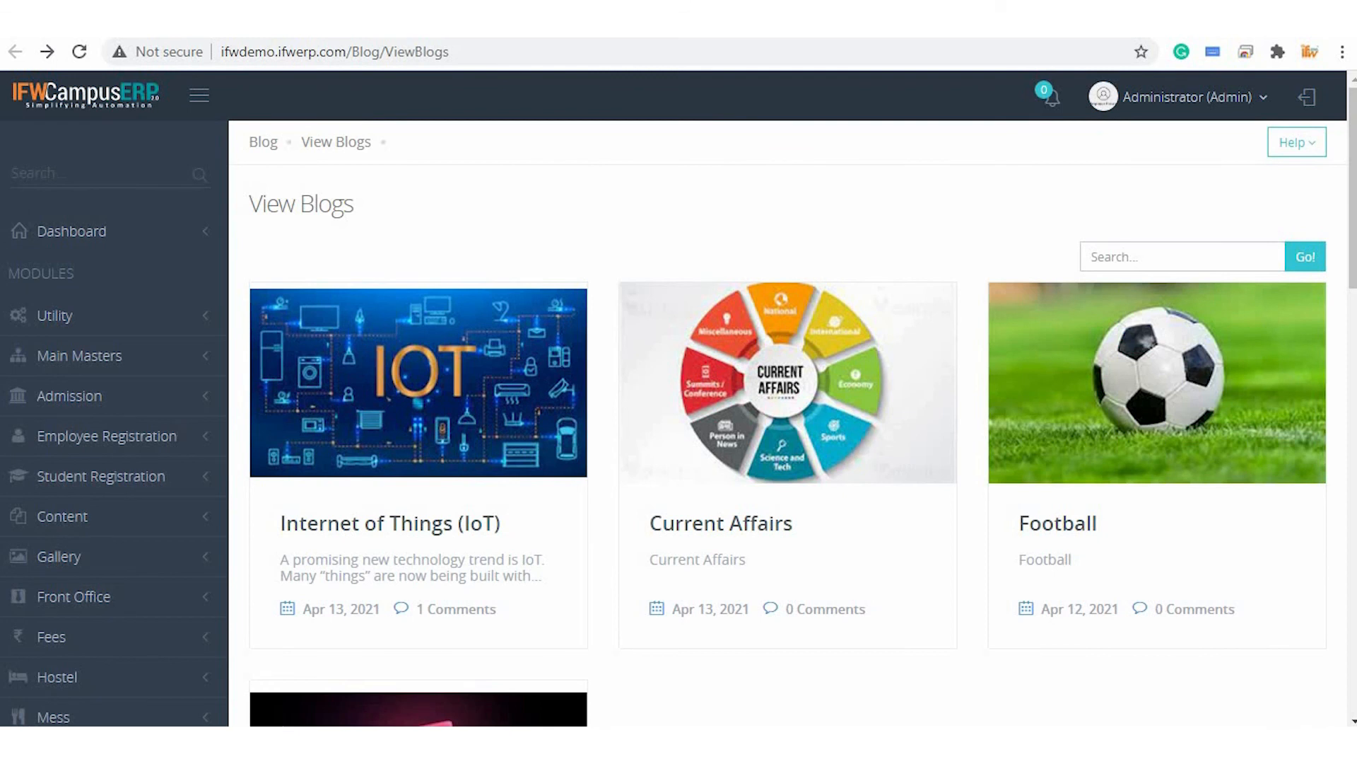
{"action": "key", "text": "F5"}
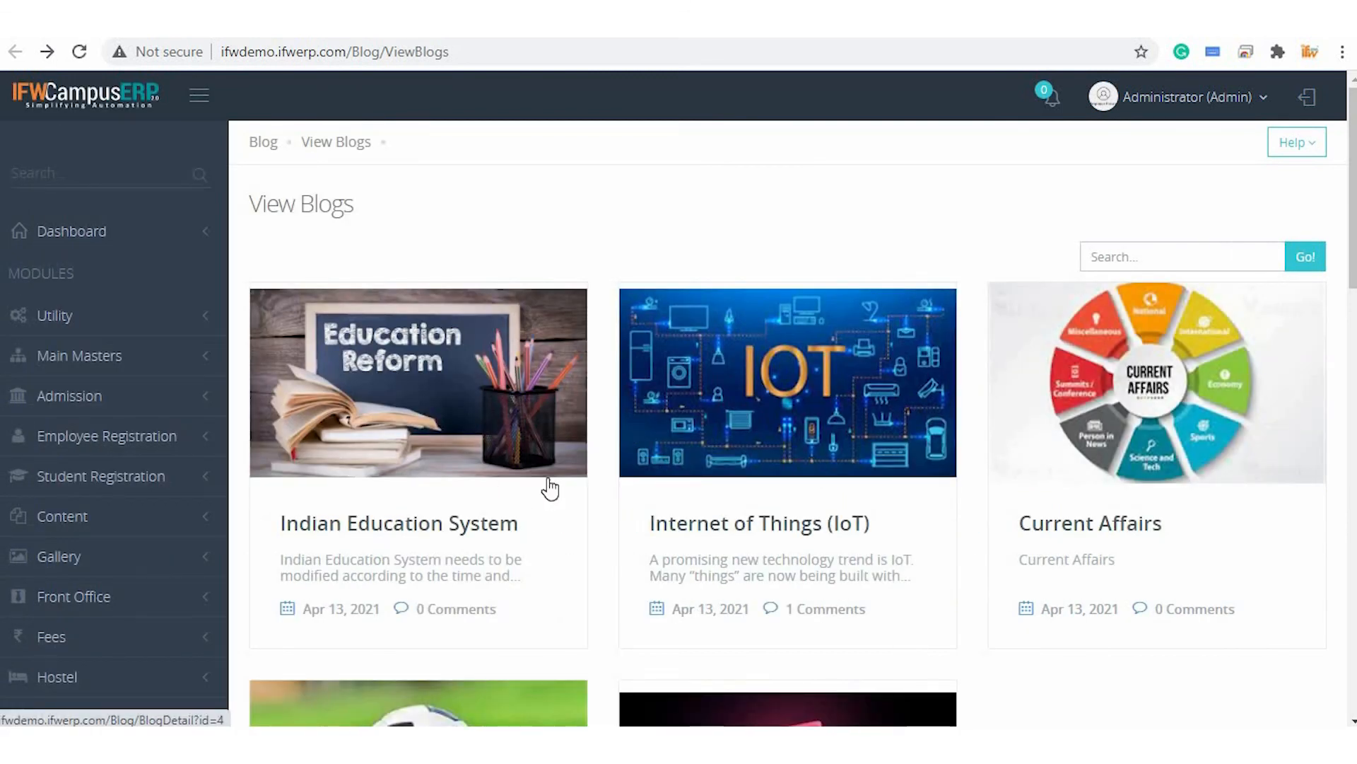
Open the Indian Education System blog and read through its detail page and sidebar
{"action": "scroll", "coordinate": [426, 476], "scroll_direction": "down", "scroll_amount": 2}
{"action": "scroll", "coordinate": [424, 476], "scroll_direction": "up", "scroll_amount": 2}
{"action": "left_click", "coordinate": [418, 418]}
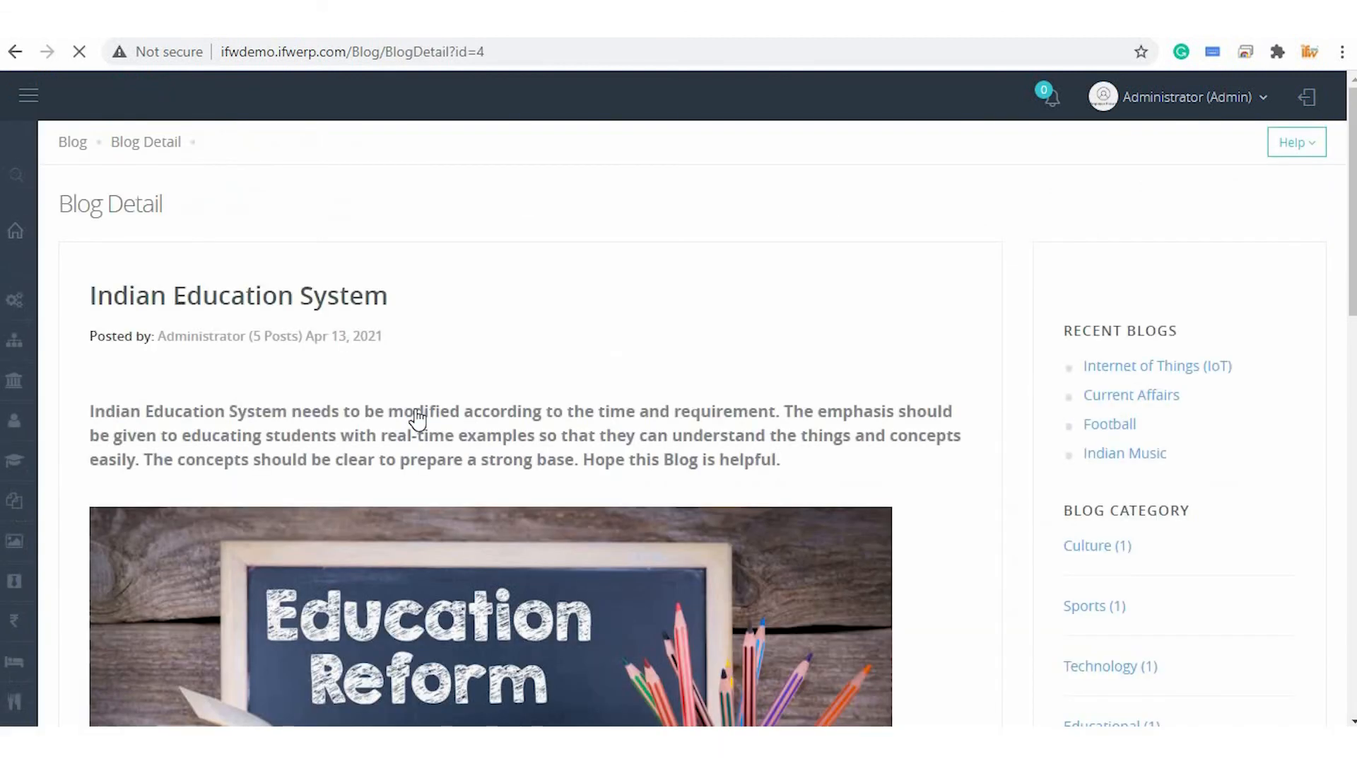
{"action": "scroll", "coordinate": [669, 395], "scroll_direction": "down", "scroll_amount": 15}
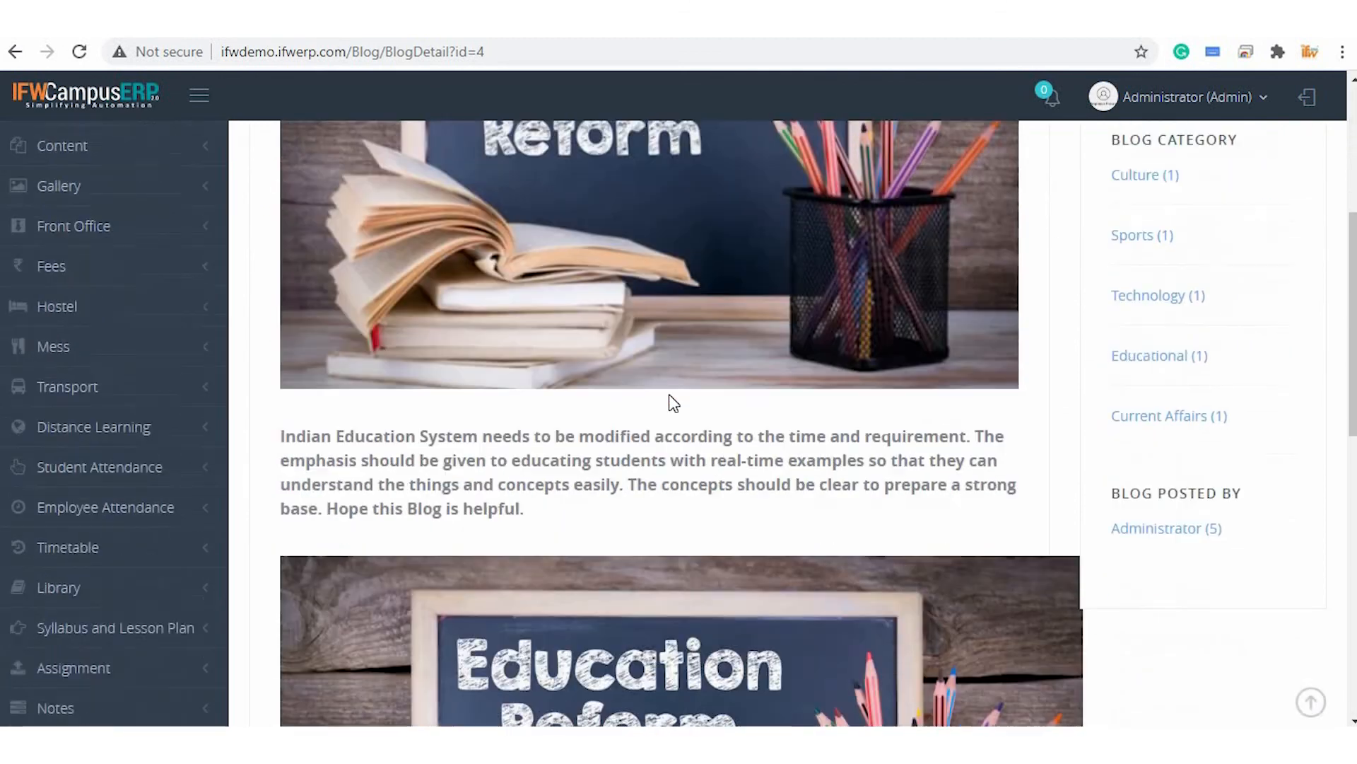
{"action": "scroll", "coordinate": [669, 393], "scroll_direction": "up", "scroll_amount": 15}
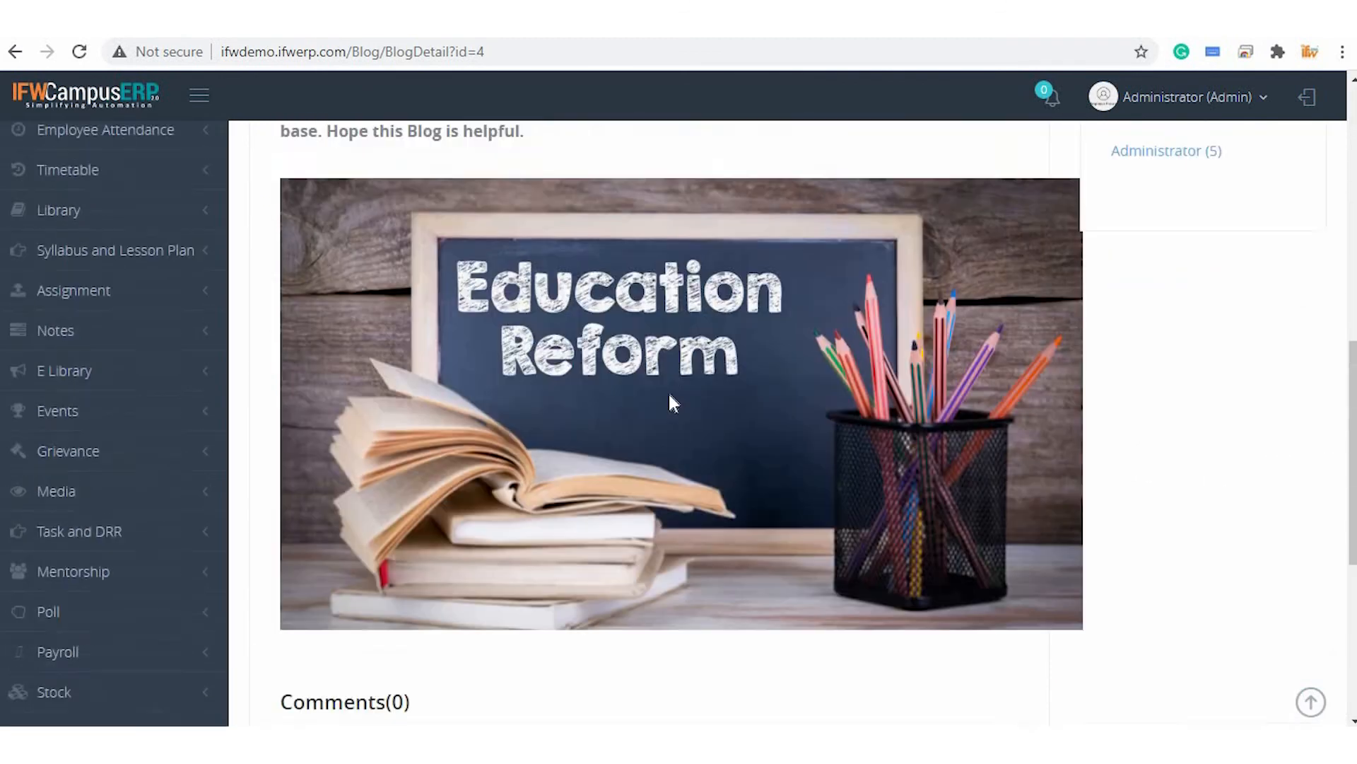
{"action": "scroll", "coordinate": [670, 396], "scroll_direction": "up", "scroll_amount": 3}
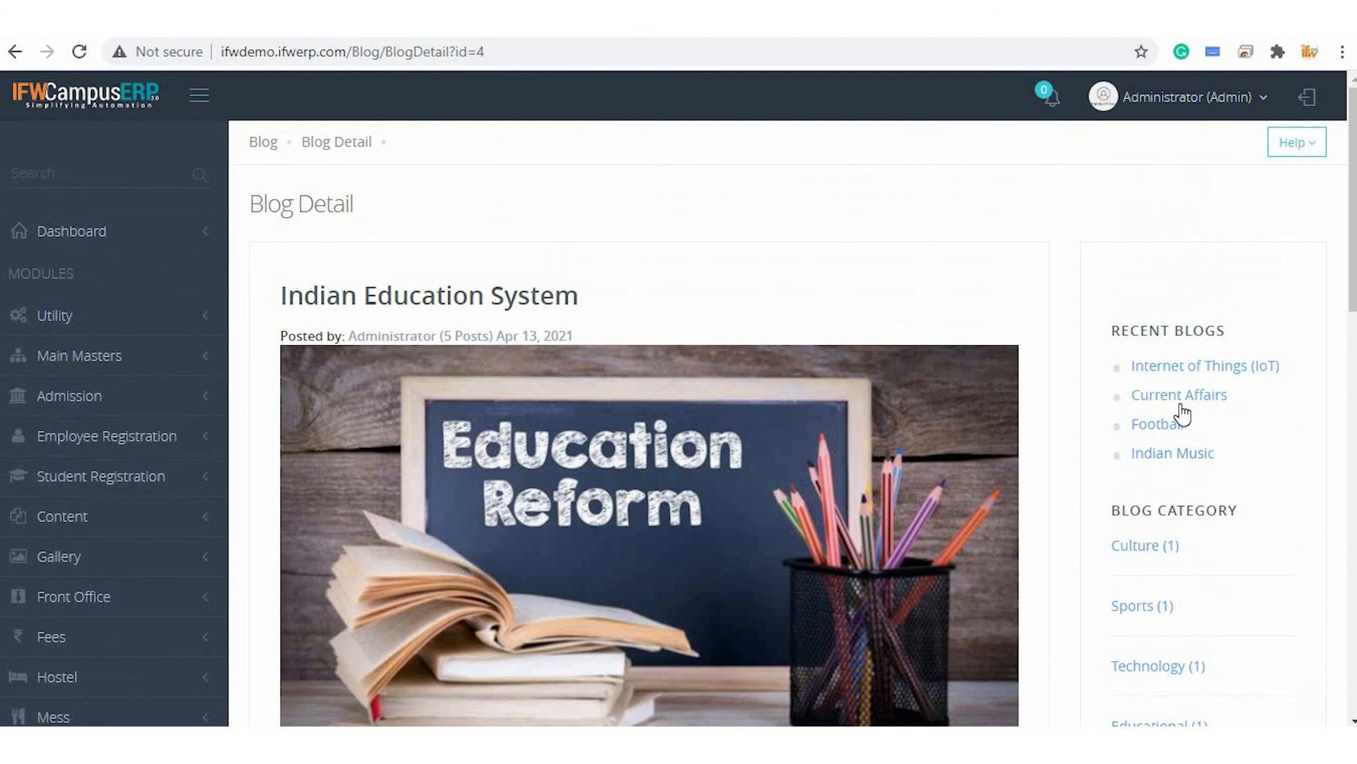
{"action": "scroll", "coordinate": [1185, 474], "scroll_direction": "down", "scroll_amount": 2}
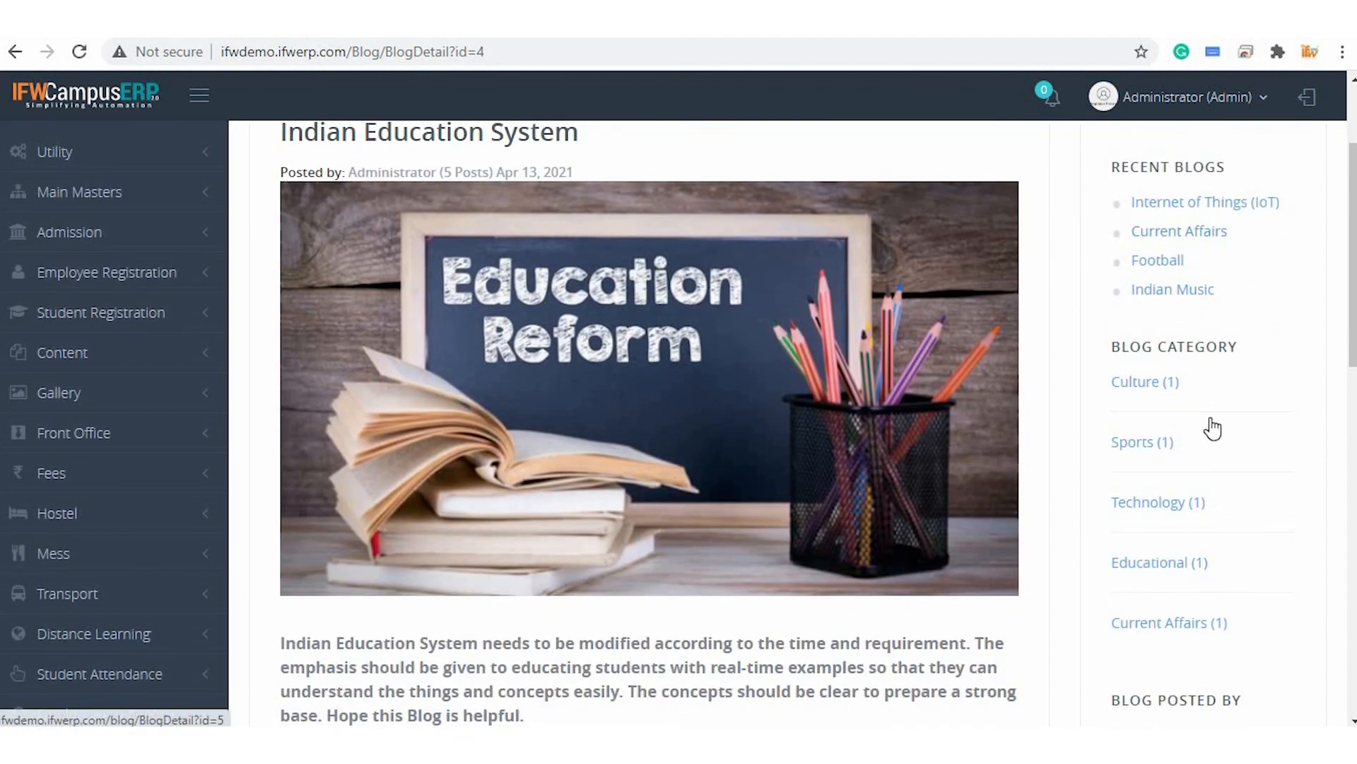
{"action": "scroll", "coordinate": [1229, 375], "scroll_direction": "down", "scroll_amount": 1}
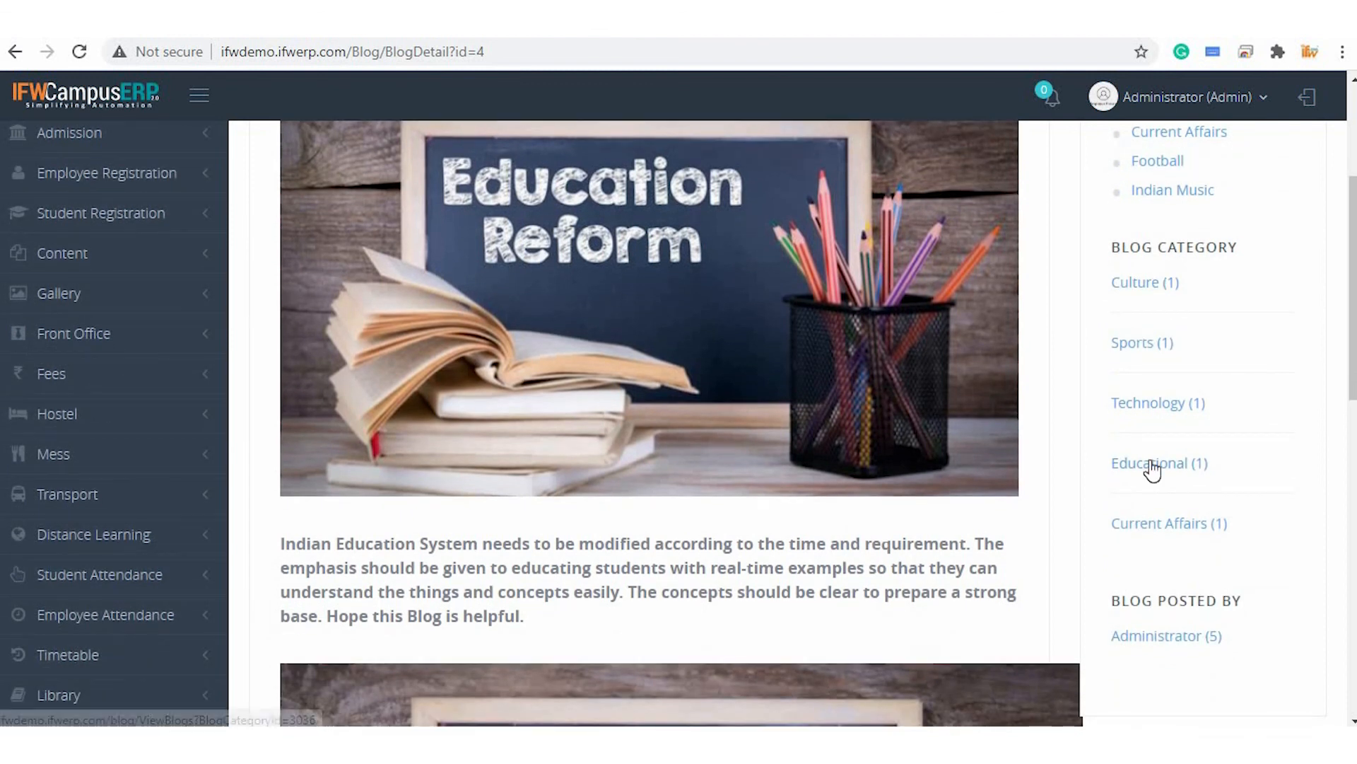
{"action": "scroll", "coordinate": [1152, 467], "scroll_direction": "down", "scroll_amount": 1}
{"action": "scroll", "coordinate": [1152, 470], "scroll_direction": "up", "scroll_amount": 4}
{"action": "scroll", "coordinate": [1176, 227], "scroll_direction": "down", "scroll_amount": 2}
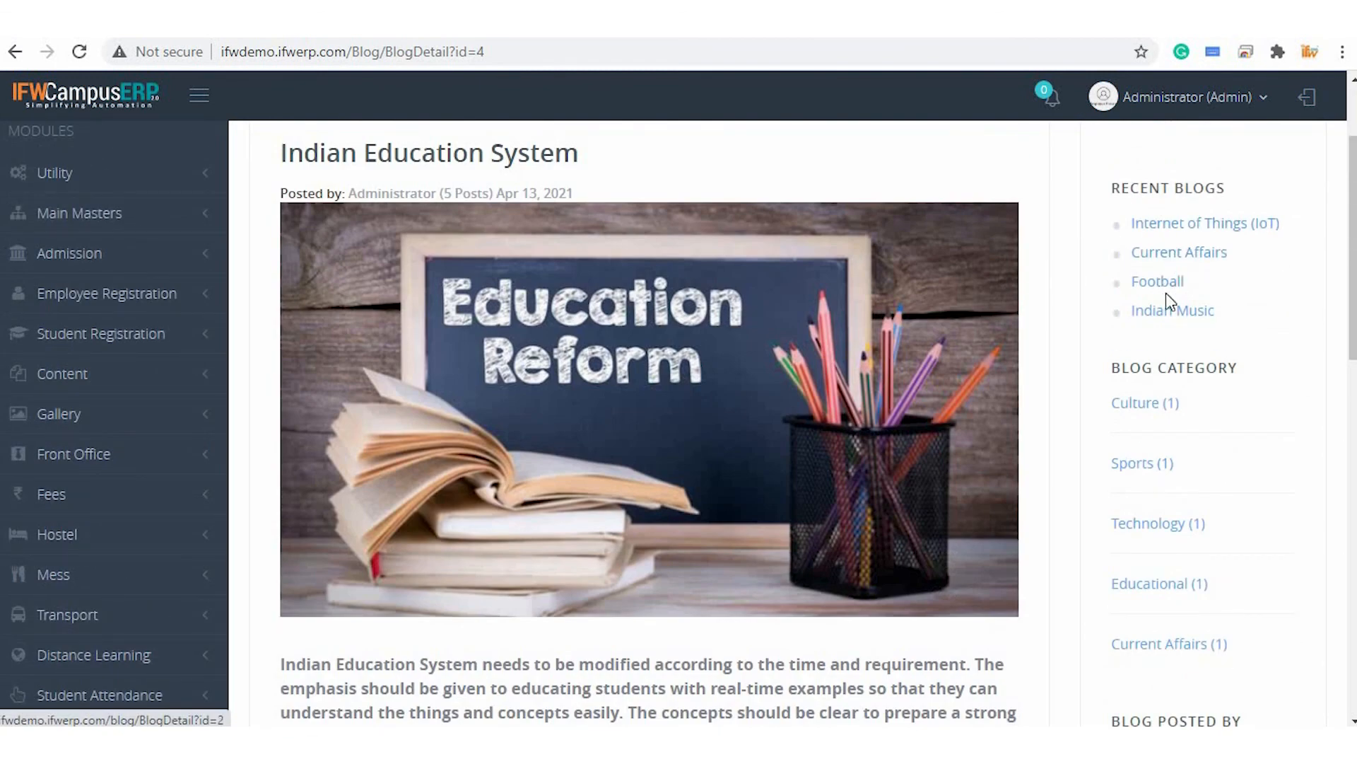
Open the Current Affairs blog from the recent blogs list and scroll through it
{"action": "left_click", "coordinate": [1163, 262]}
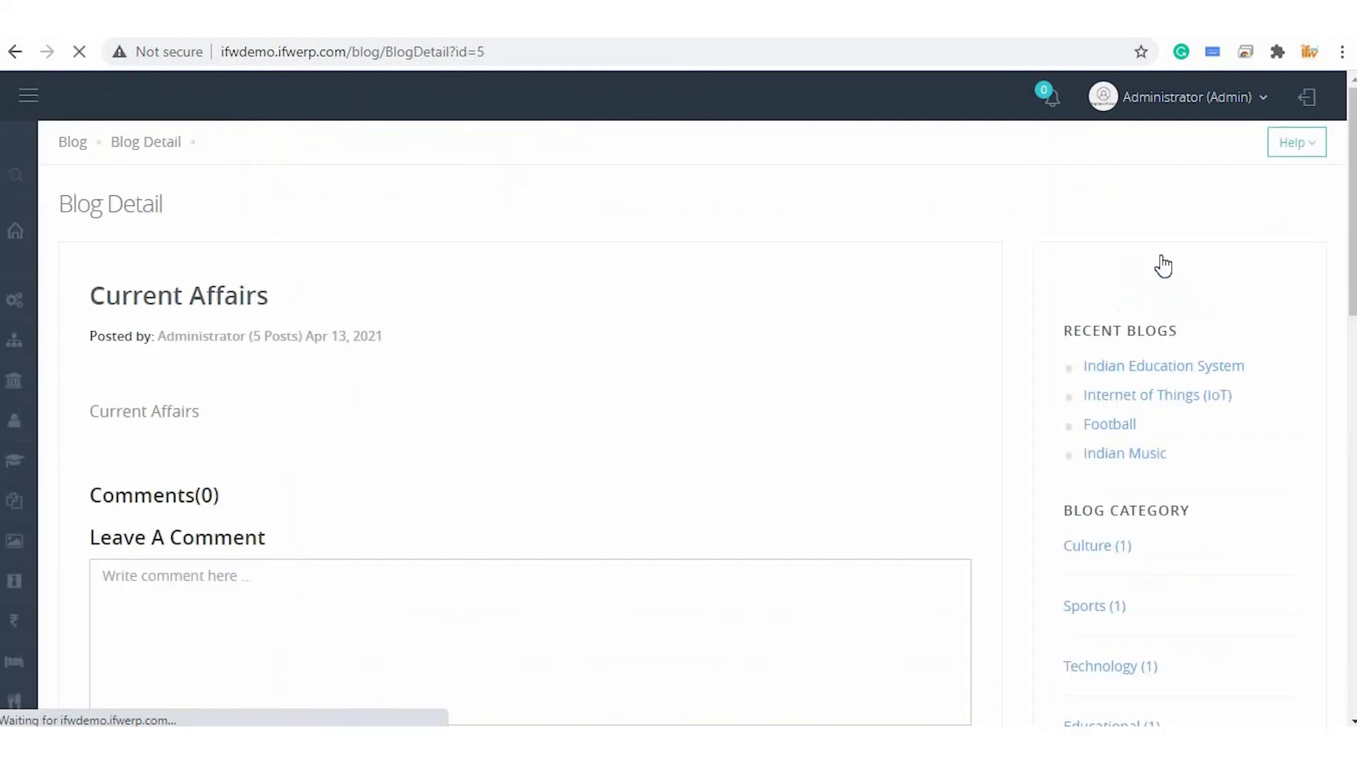
{"action": "scroll", "coordinate": [814, 408], "scroll_direction": "down", "scroll_amount": 8}
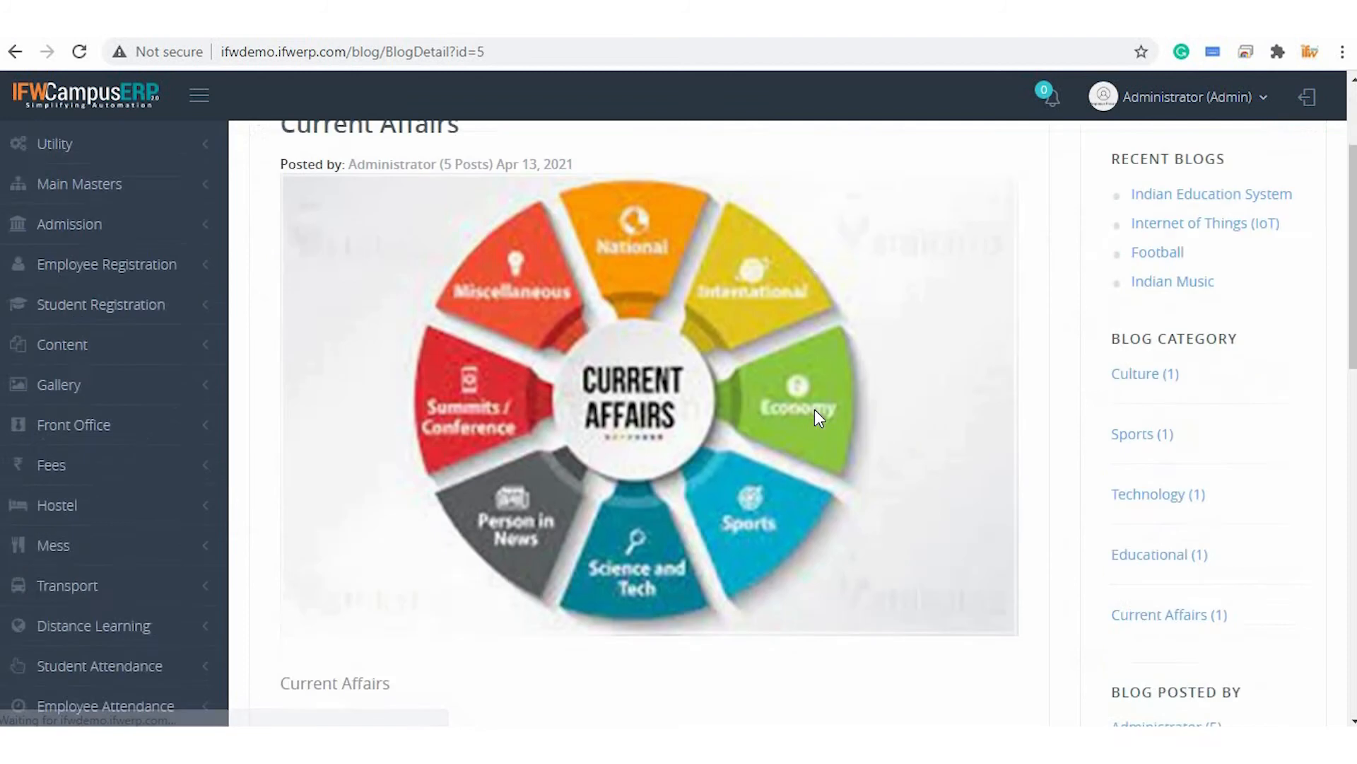
{"action": "scroll", "coordinate": [814, 409], "scroll_direction": "up", "scroll_amount": 7}
{"action": "scroll", "coordinate": [815, 417], "scroll_direction": "up", "scroll_amount": 1}
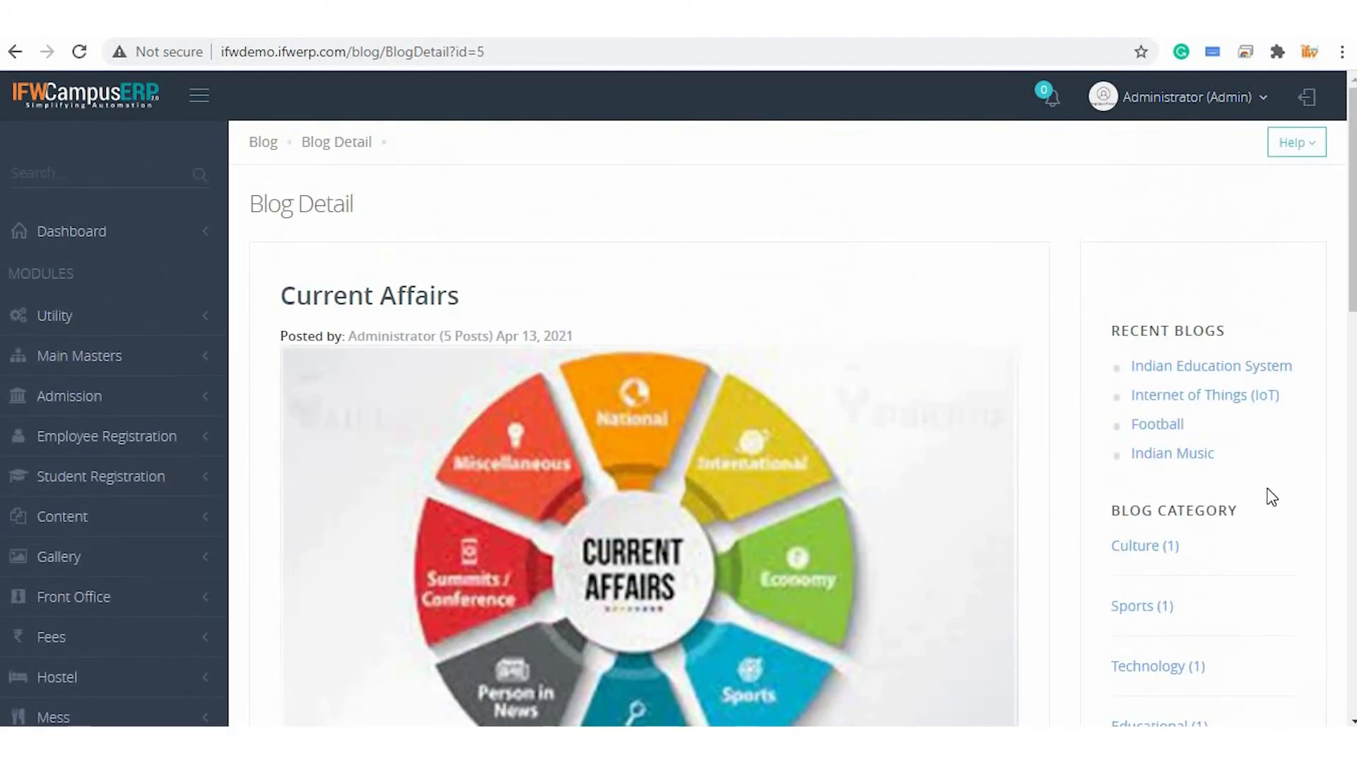
Open the Indian Music blog from the recent blogs list and scroll through its content
{"action": "left_click", "coordinate": [1171, 454]}
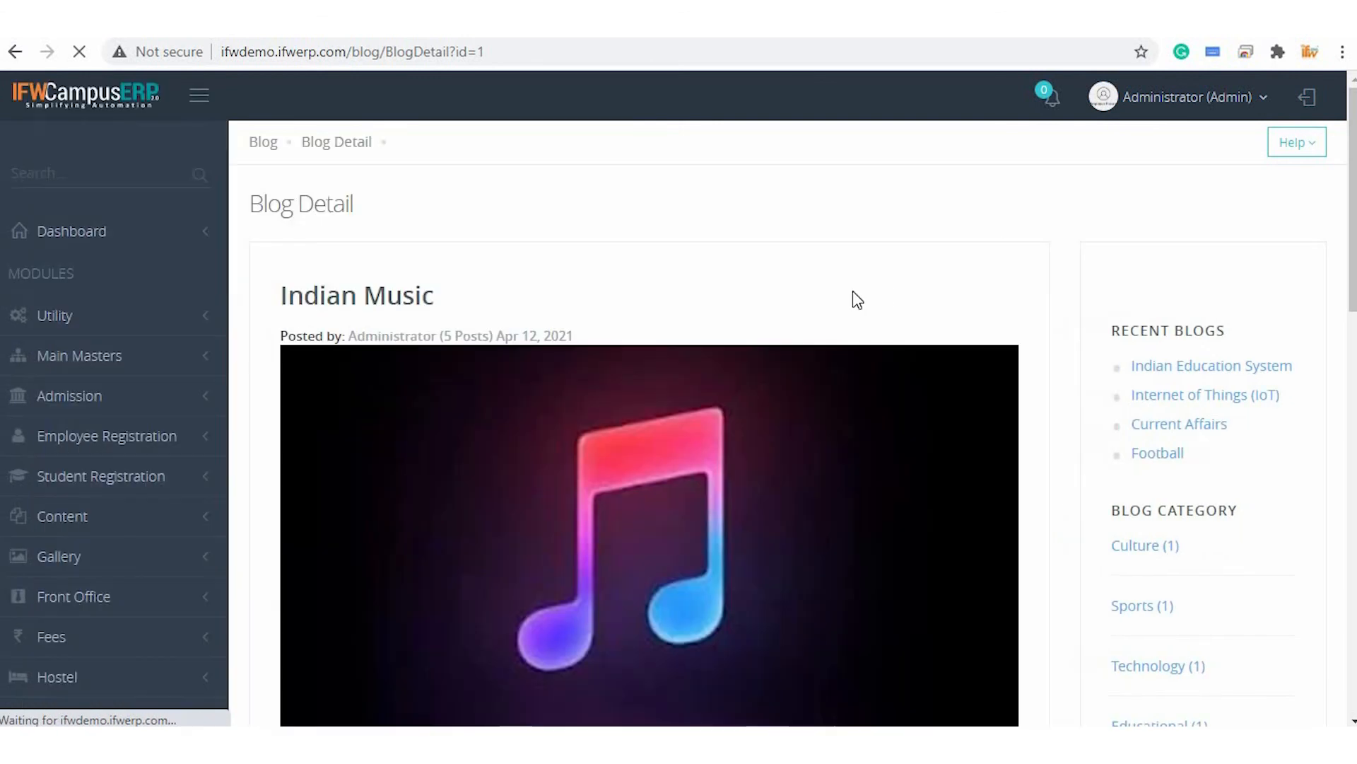
{"action": "scroll", "coordinate": [755, 309], "scroll_direction": "down", "scroll_amount": 12}
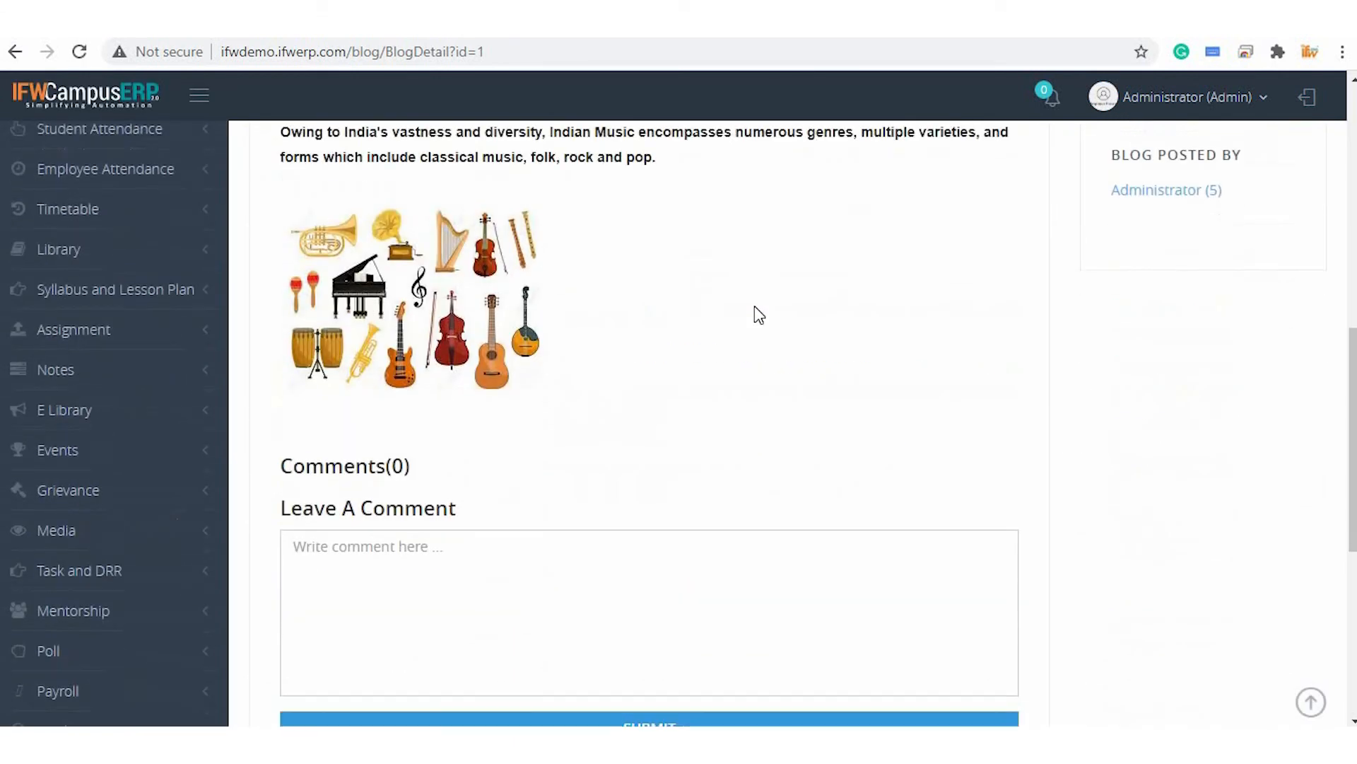
{"action": "scroll", "coordinate": [755, 309], "scroll_direction": "up", "scroll_amount": 1}
{"action": "scroll", "coordinate": [754, 306], "scroll_direction": "up", "scroll_amount": 1}
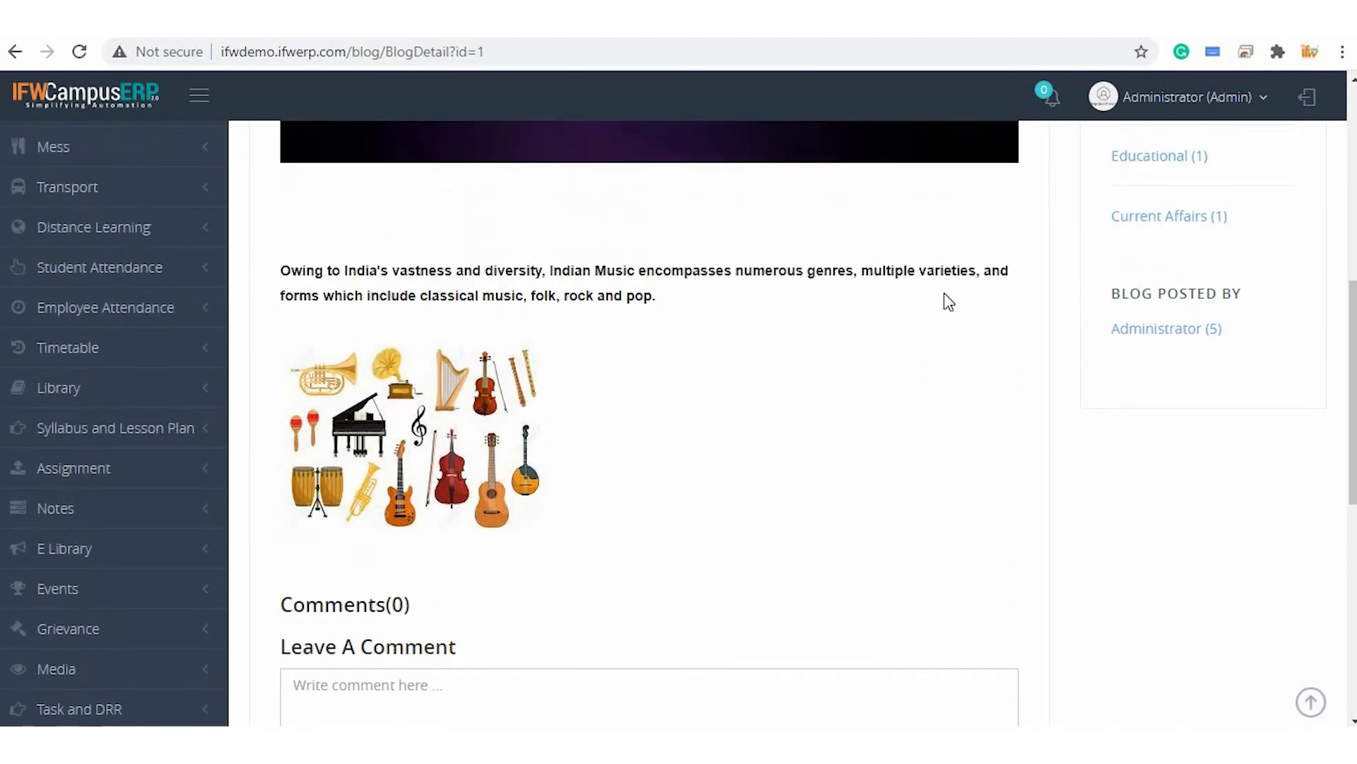